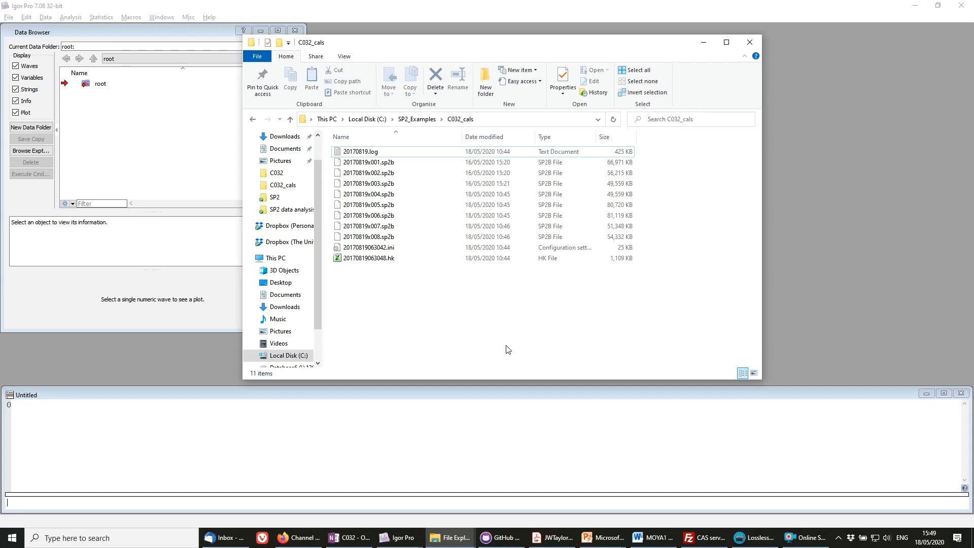
Step: Examine the file types in the C032_cals folder: the log, the numbered sp2b files, the ini and the hk file
click(426, 155)
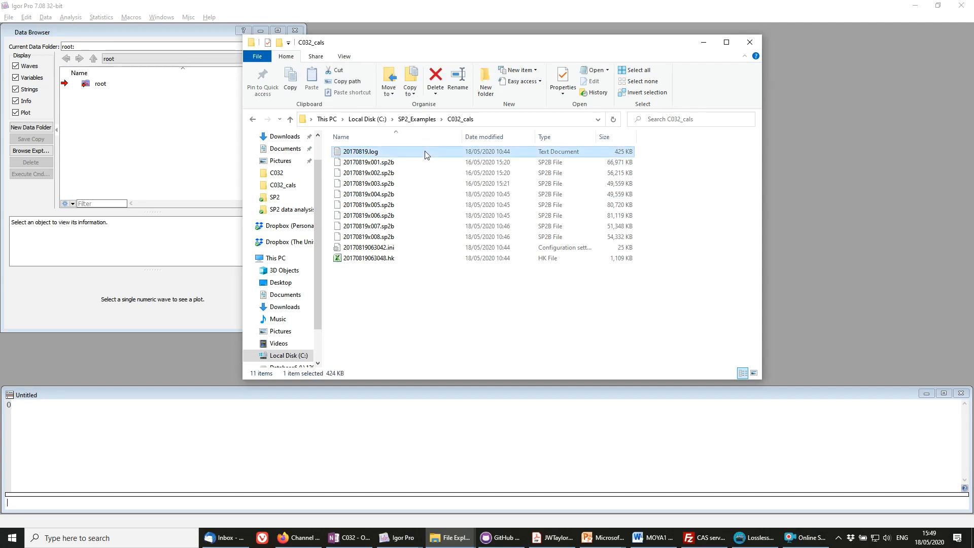
click(428, 161)
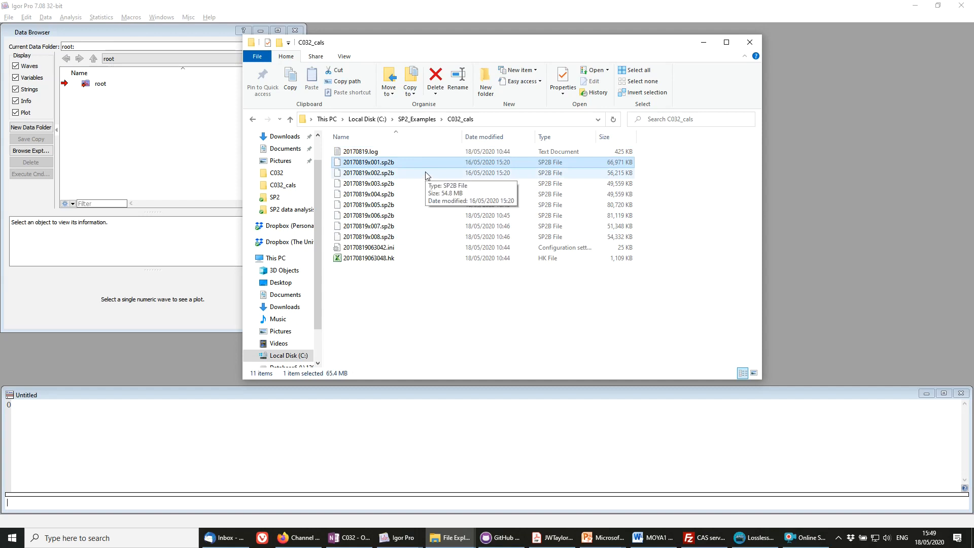
click(427, 249)
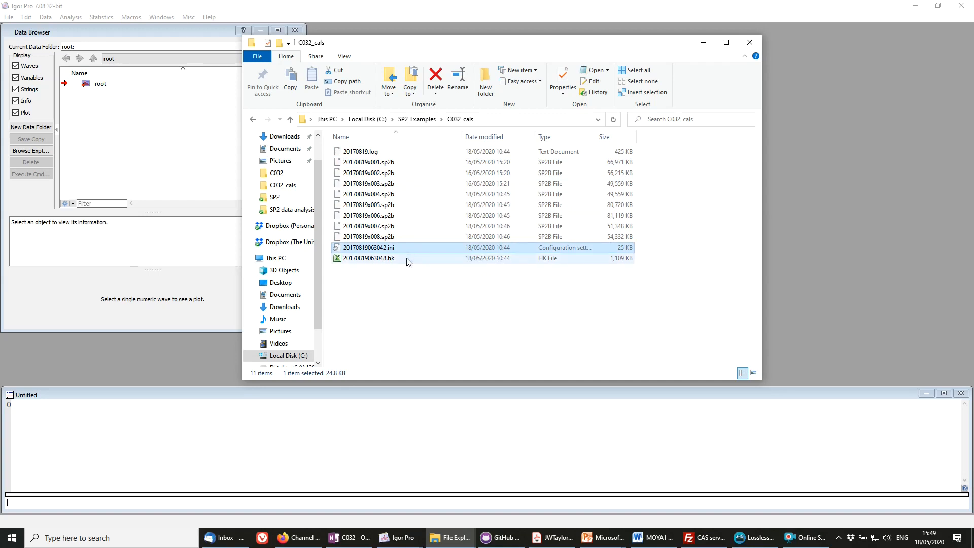
click(406, 257)
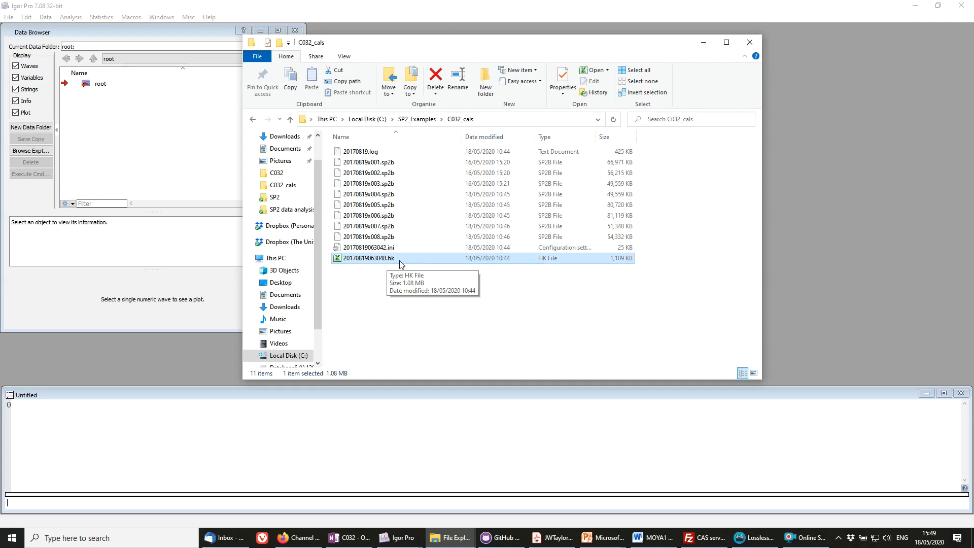
click(432, 279)
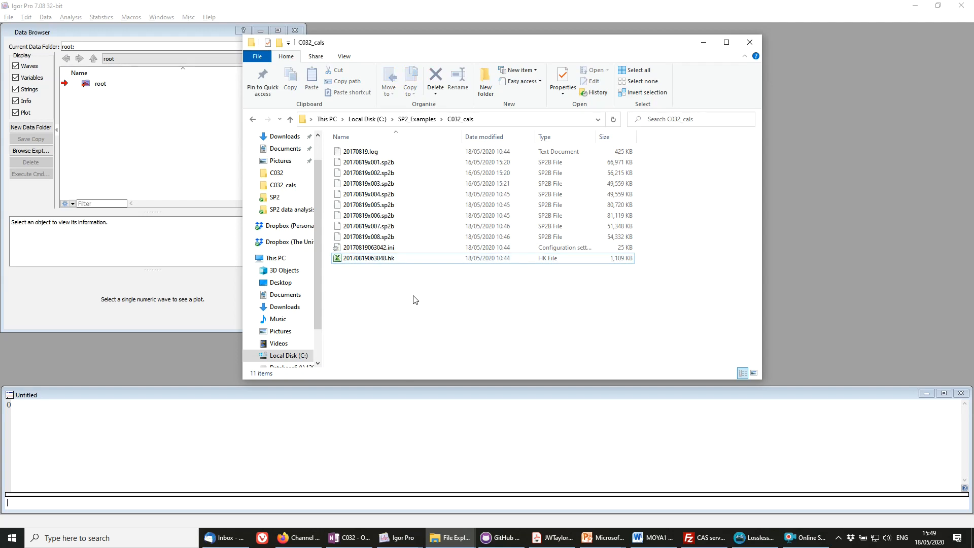
click(352, 206)
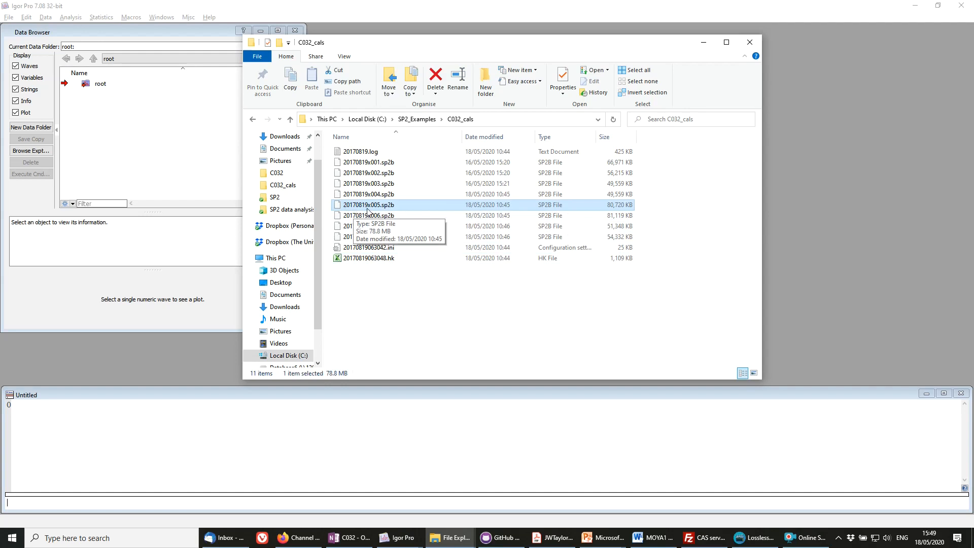
click(369, 163)
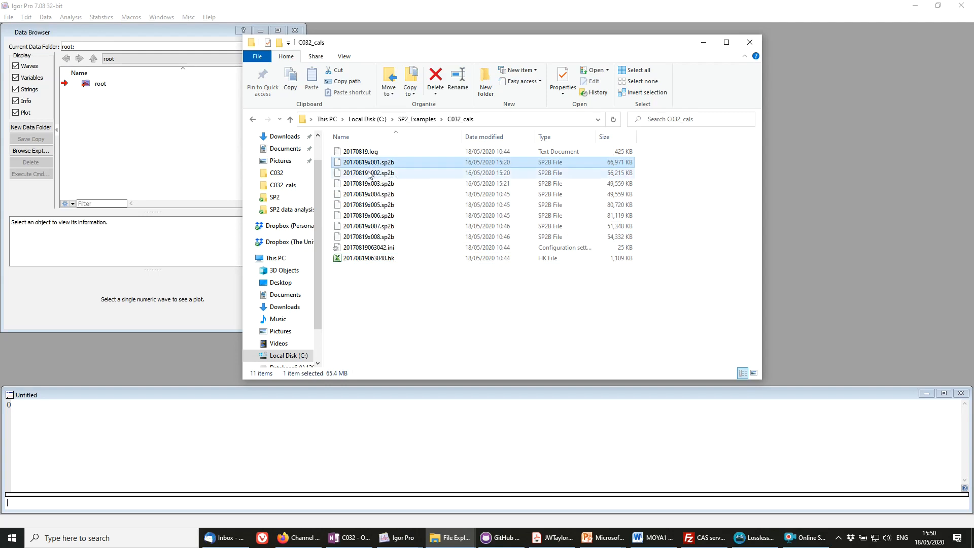
click(443, 284)
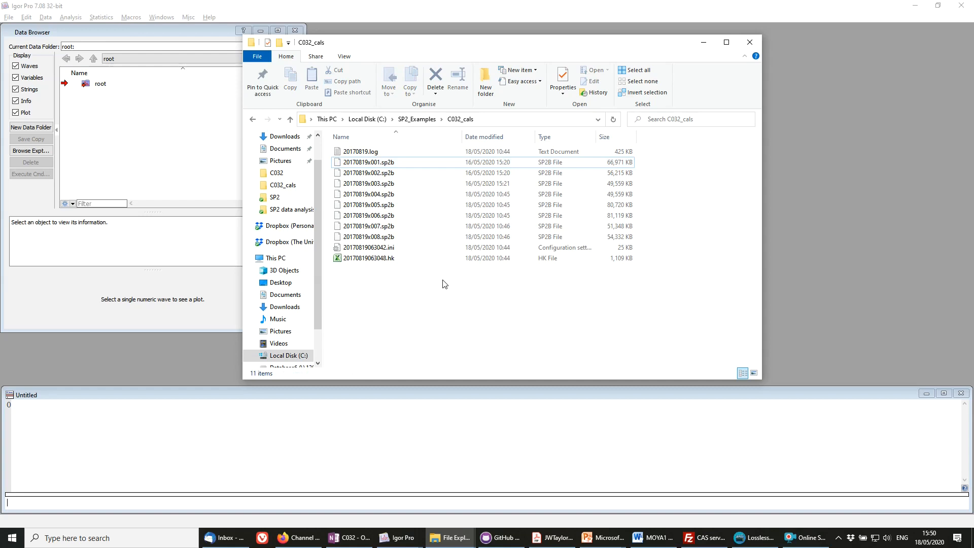
Step: Open the housekeeping file 20170819063048.hk in Microsoft Excel
right_click(375, 259)
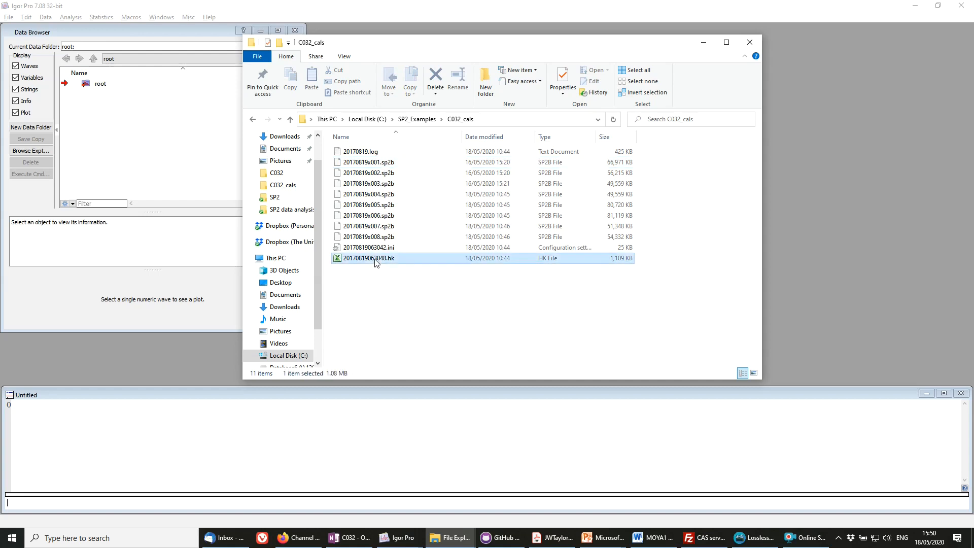
mouse_move(441, 331)
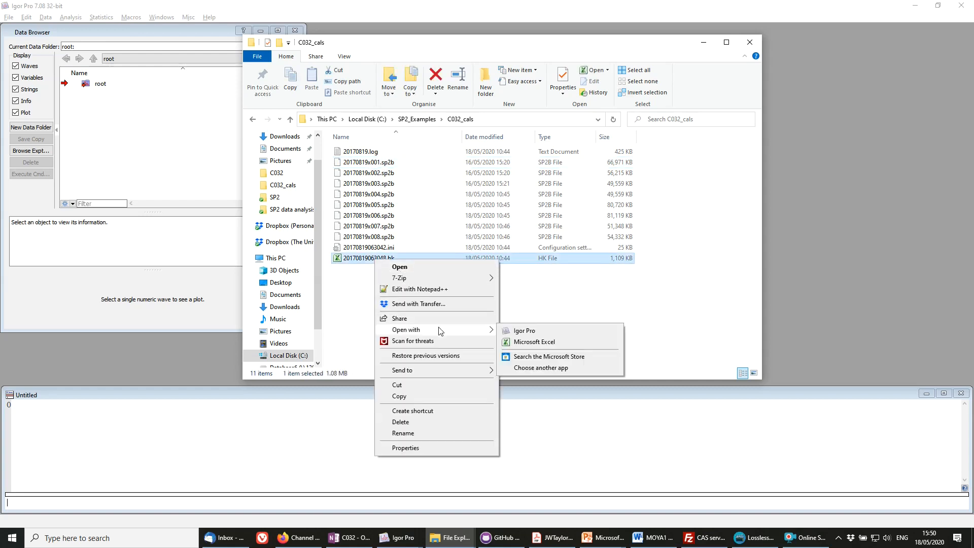
click(553, 343)
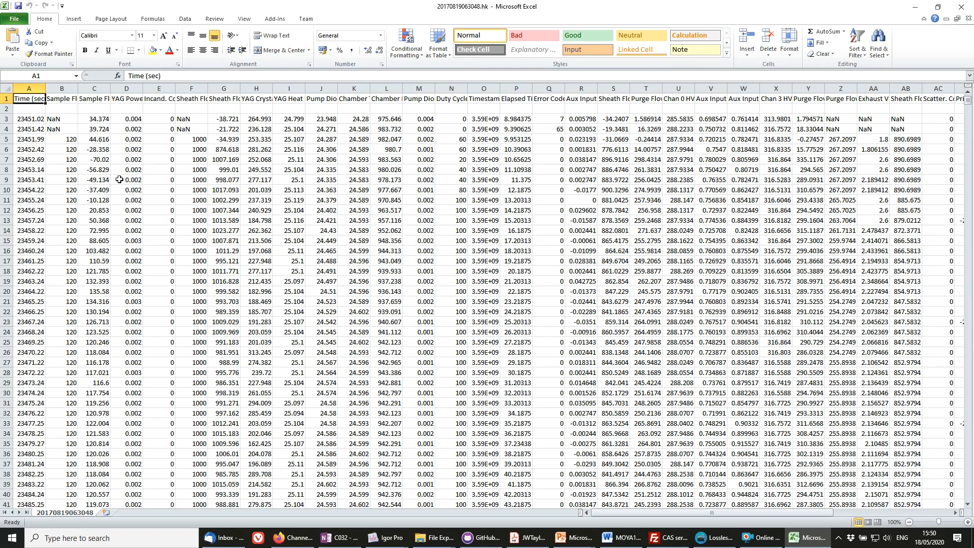
Step: Check the full column headers in B1 through F1 of the housekeeping data, and close the workbook
click(57, 101)
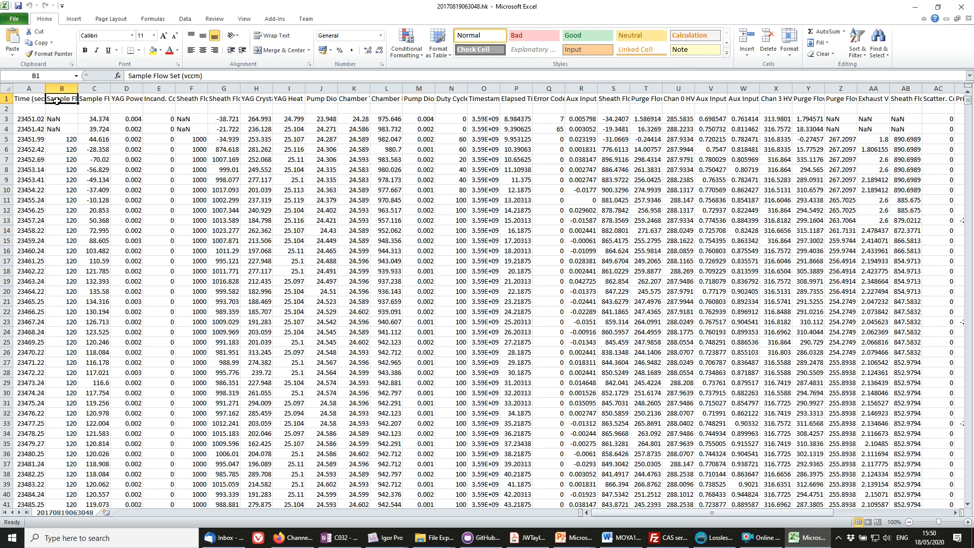
click(86, 99)
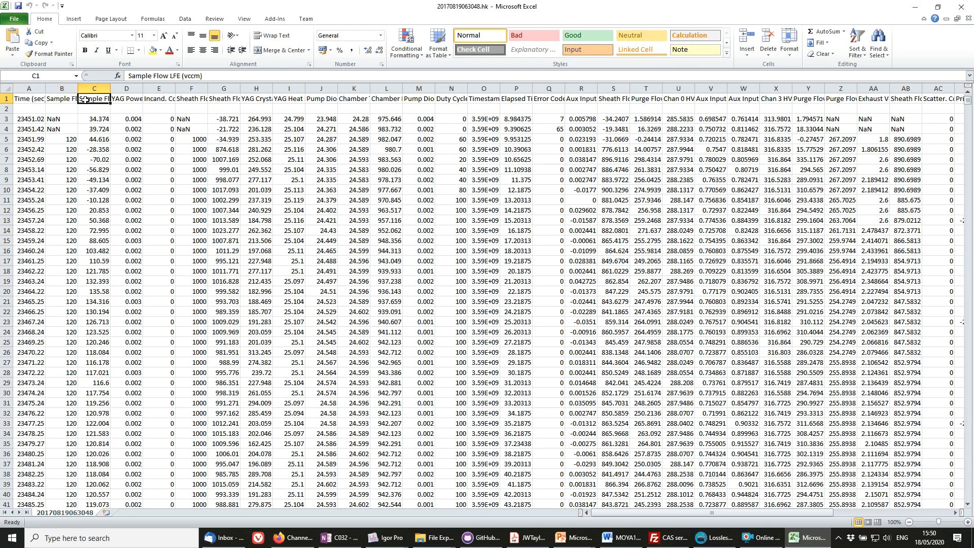
click(127, 100)
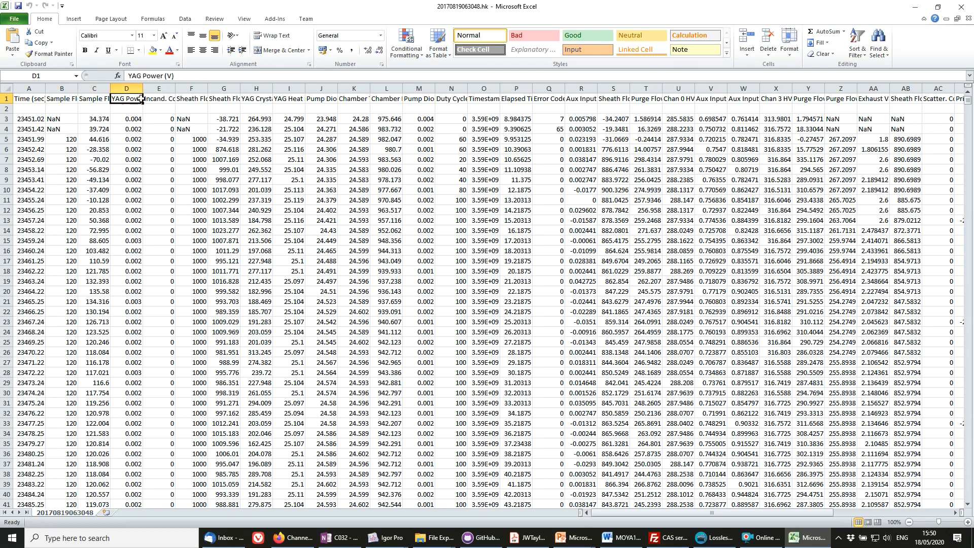
click(157, 99)
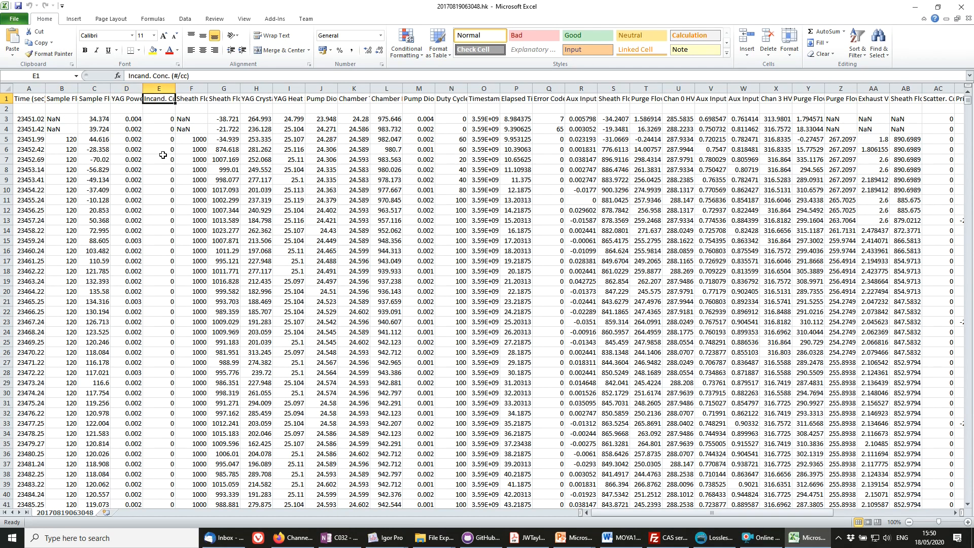
key(Right)
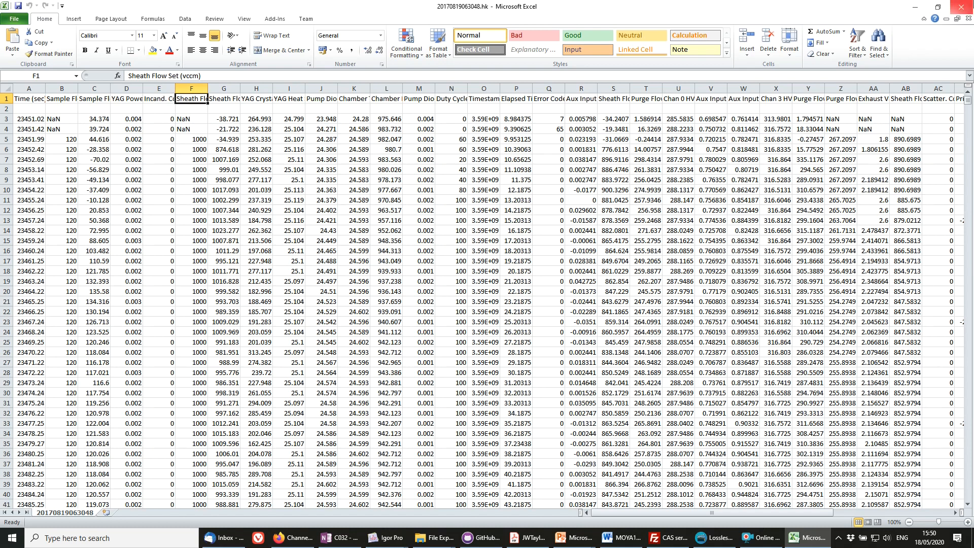
click(966, 9)
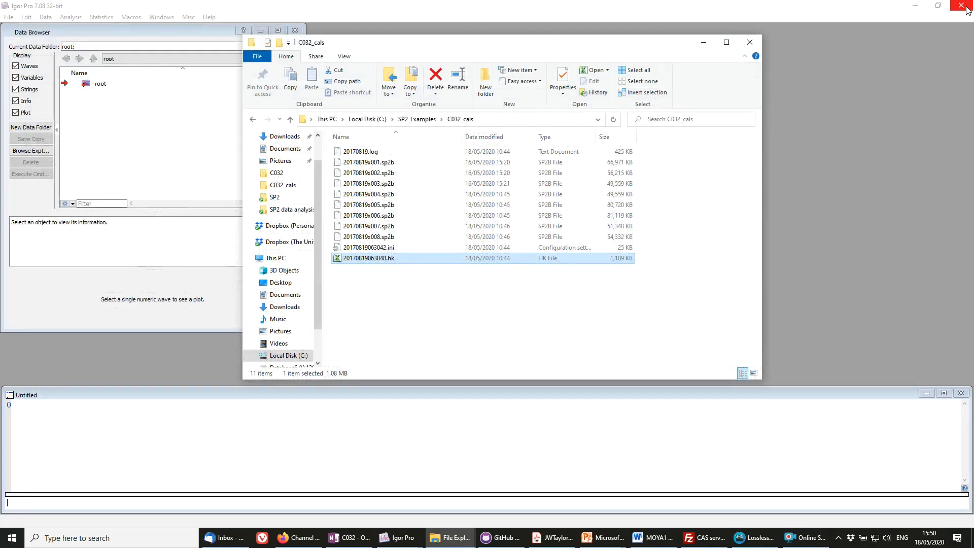
click(623, 313)
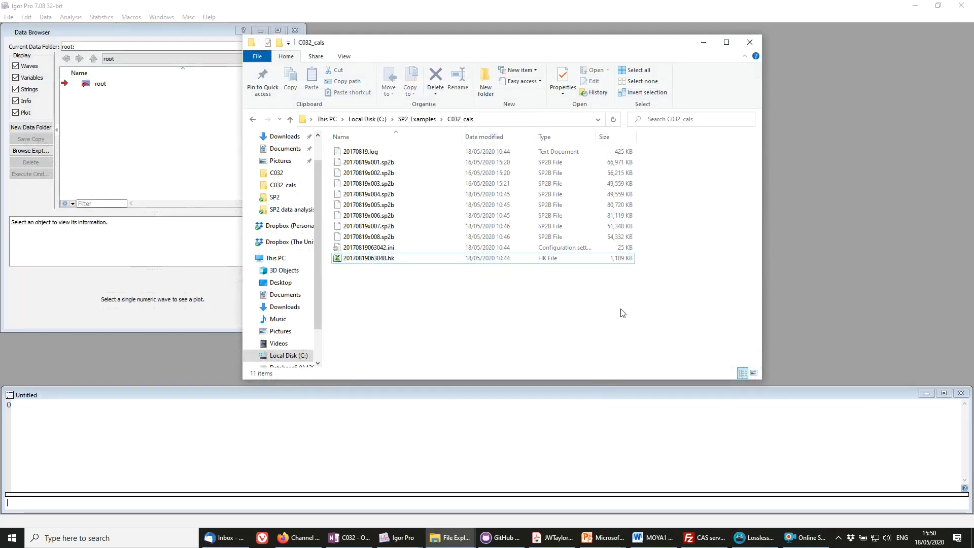
Step: Open the configuration file 20170819063042.ini in Notepad++
click(364, 248)
right_click(364, 250)
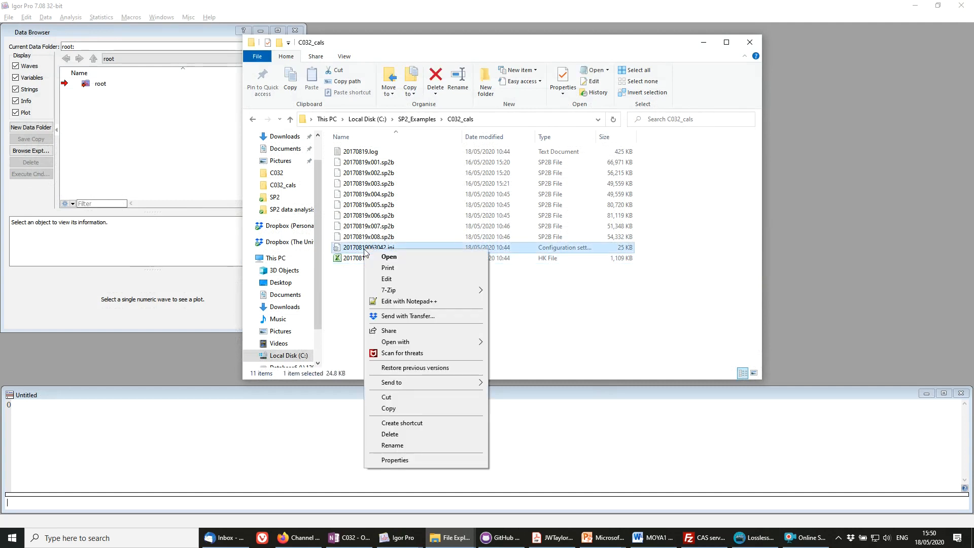
click(424, 302)
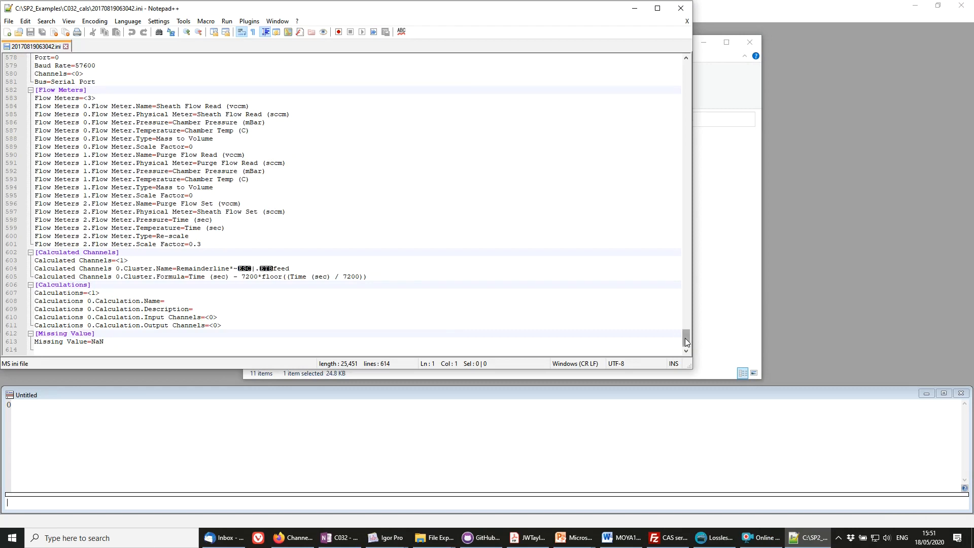
Step: Examine the ini file's [Acquisition] section, highlight the "1 of Every" setting, and minimise the editor to return to the C032_cals folder
drag(685, 342, 685, 69)
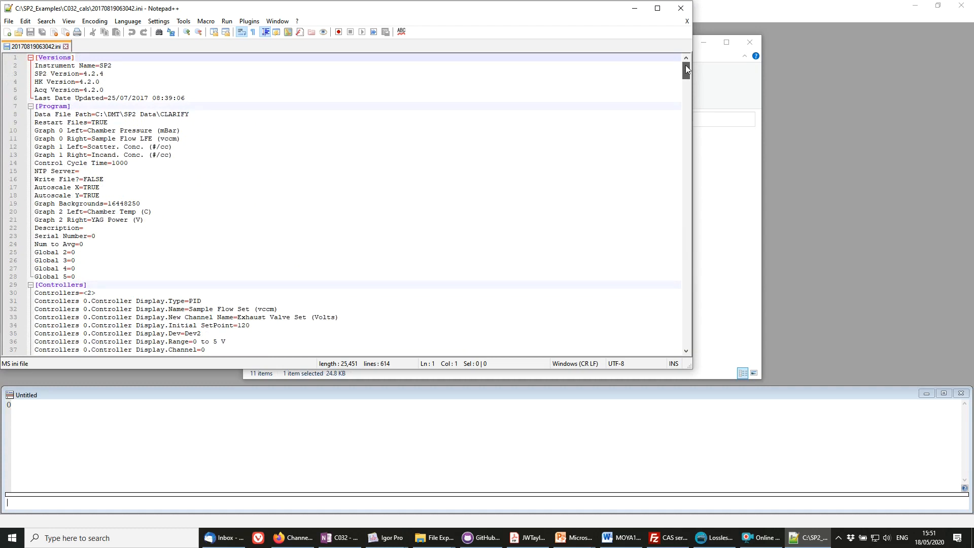
drag(686, 66, 690, 251)
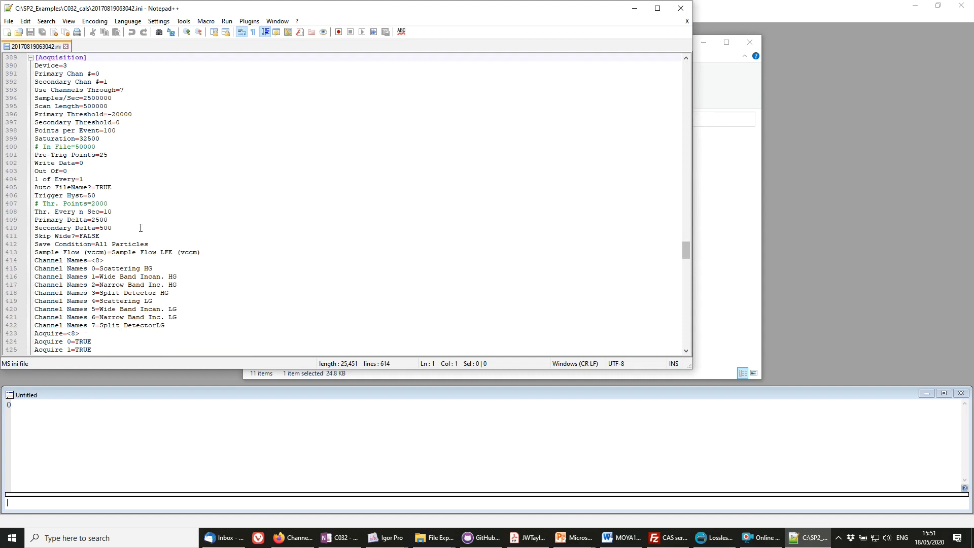
drag(85, 180, 31, 183)
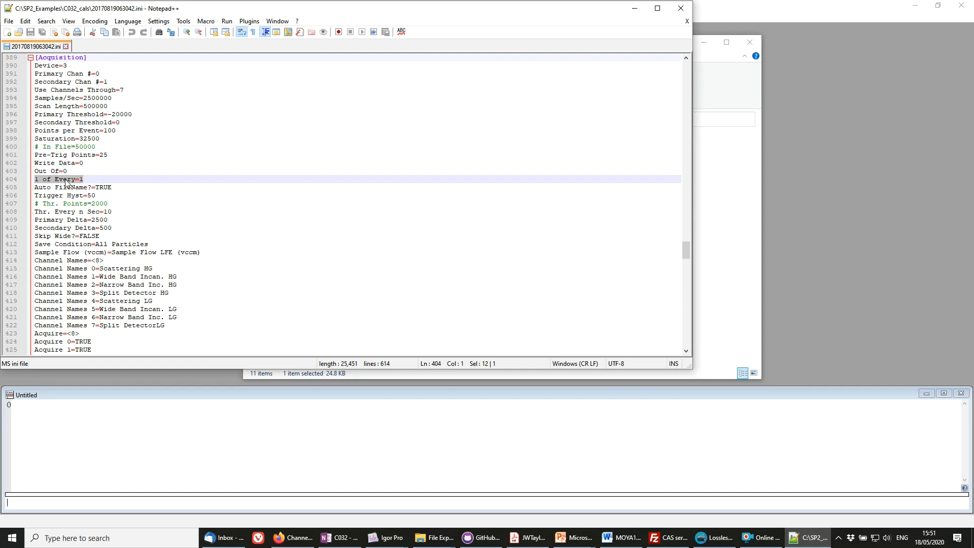
click(95, 180)
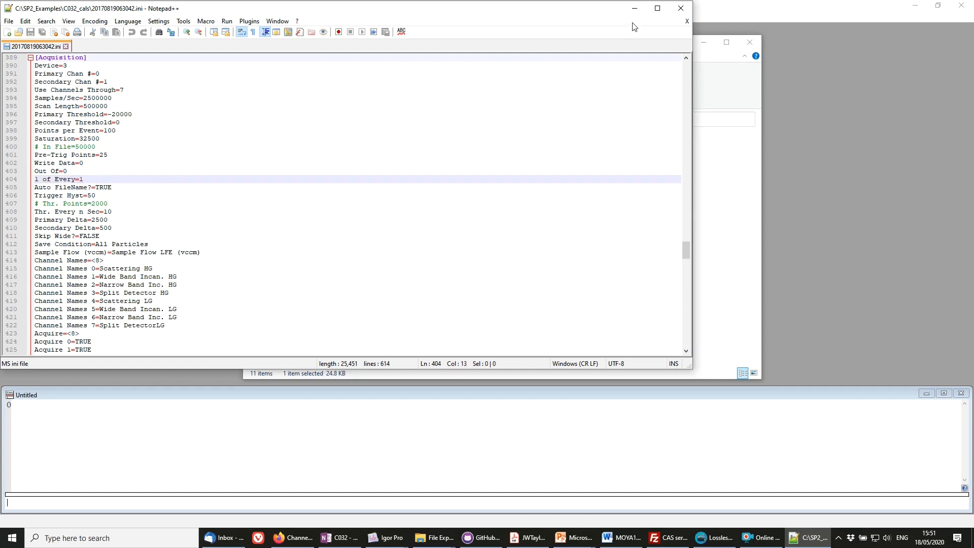
click(634, 9)
click(475, 298)
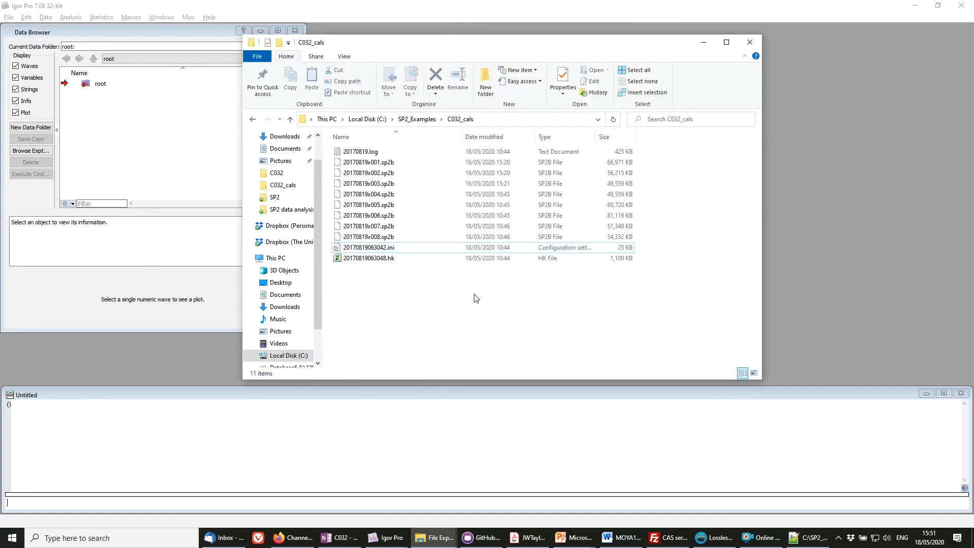
Step: Open 20170819.log in Notepad++, examine its error and data file entries, and close the log to return to the folder
right_click(355, 151)
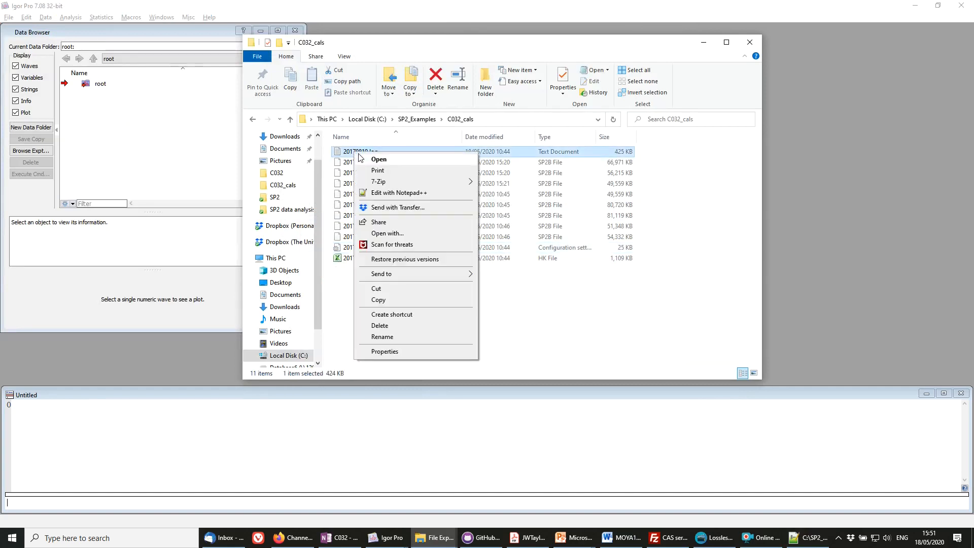
click(397, 192)
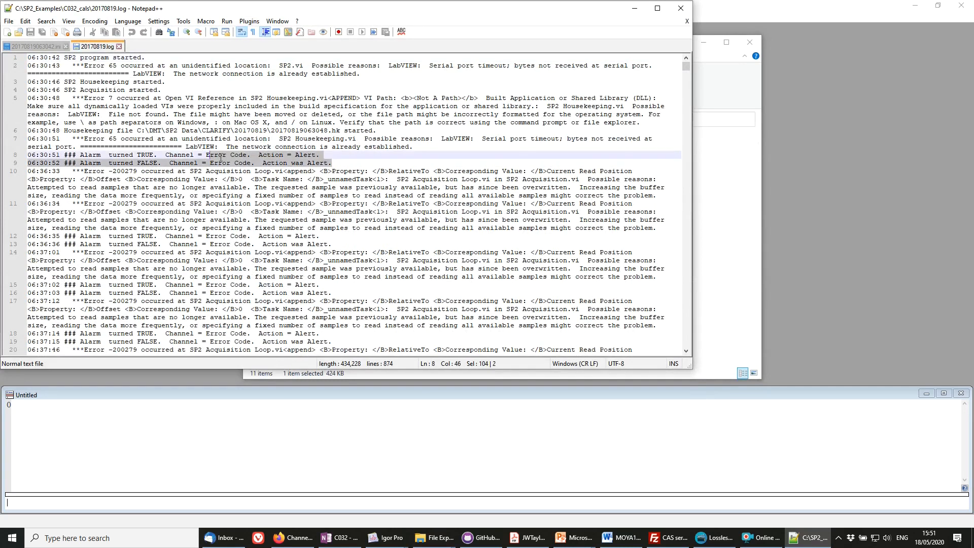
click(303, 210)
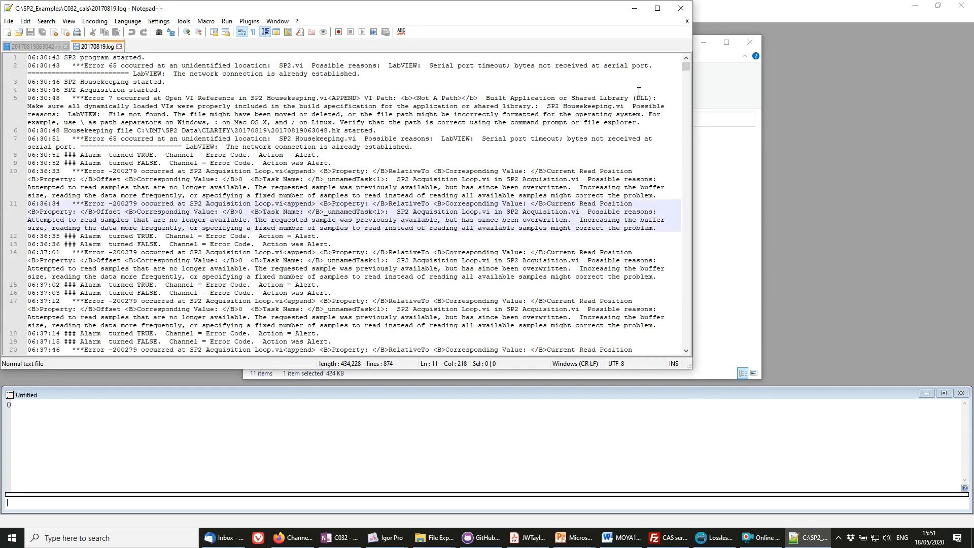
drag(686, 69, 690, 344)
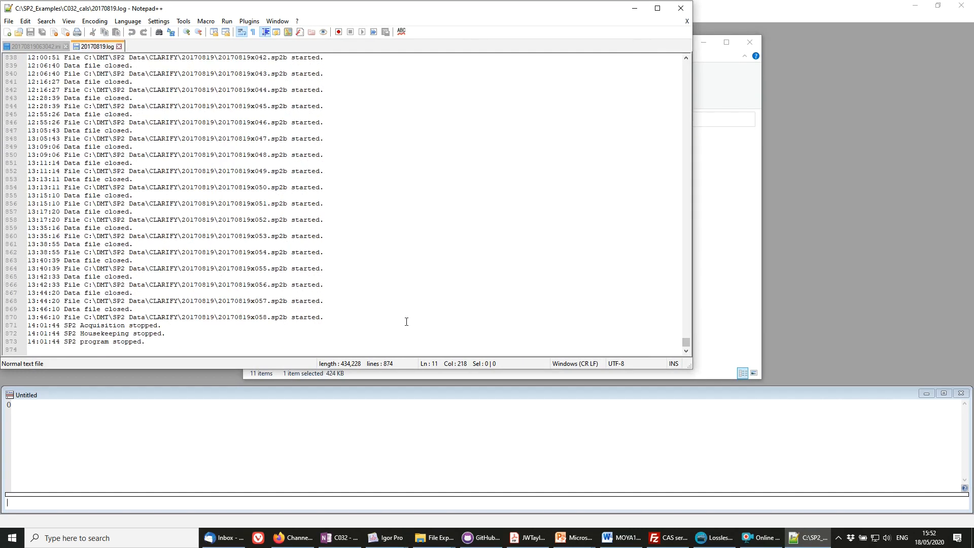
scroll(352, 254, up, 20)
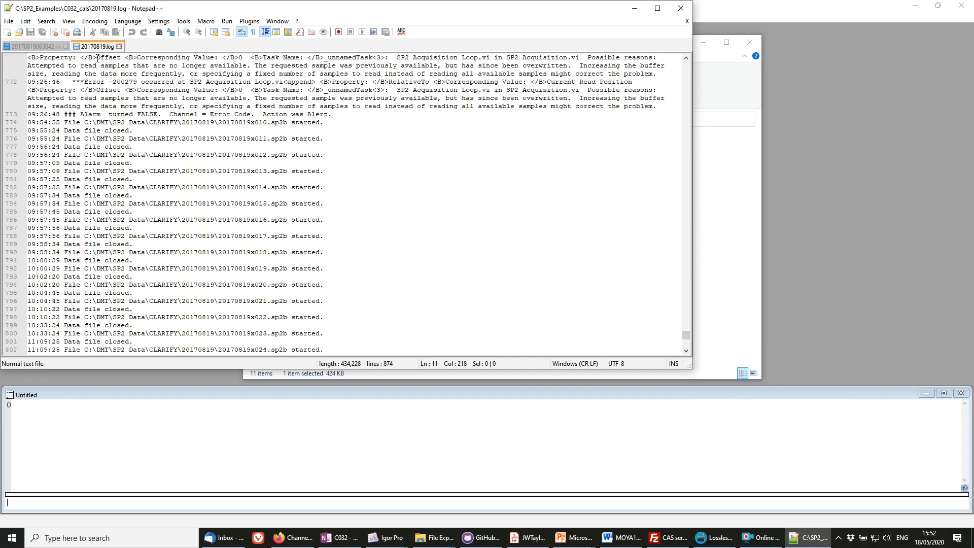
middle_click(100, 49)
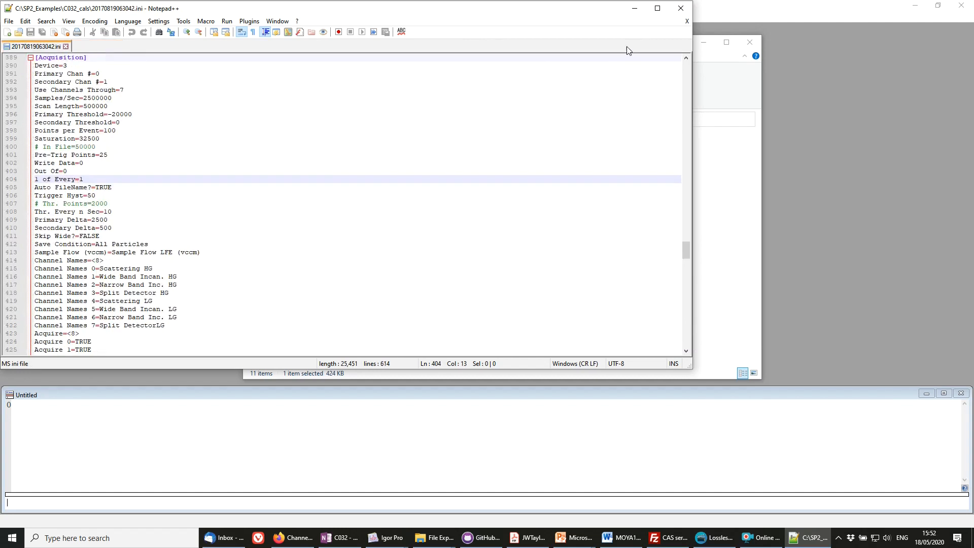
click(634, 8)
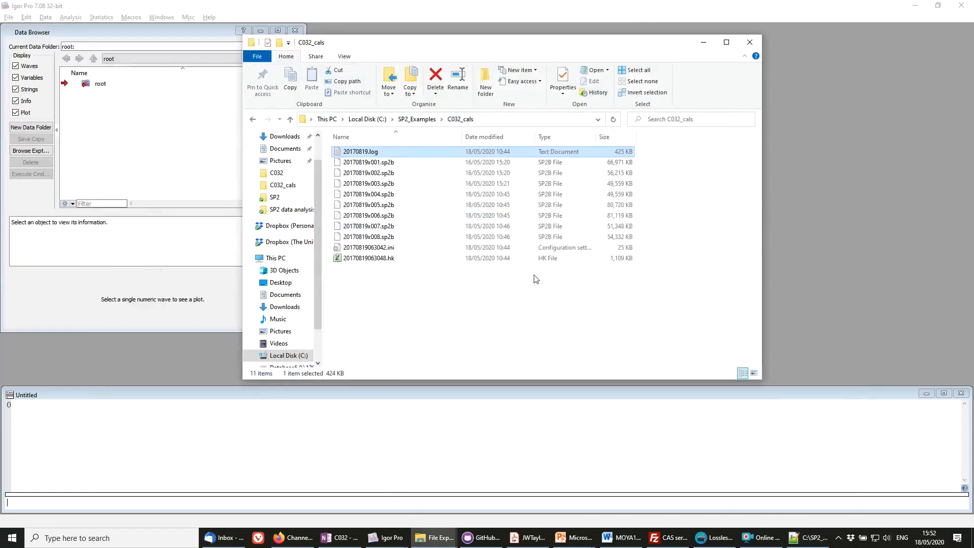
click(488, 320)
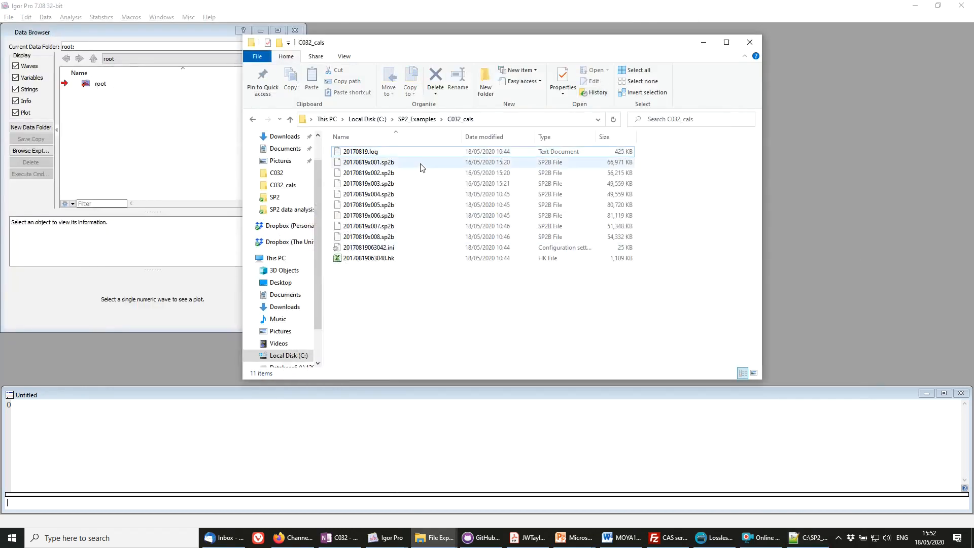
Step: Inspect the raw contents of 20170819x001.sp2b in Notepad++, close the file, and return to the C032_cals folder
click(400, 163)
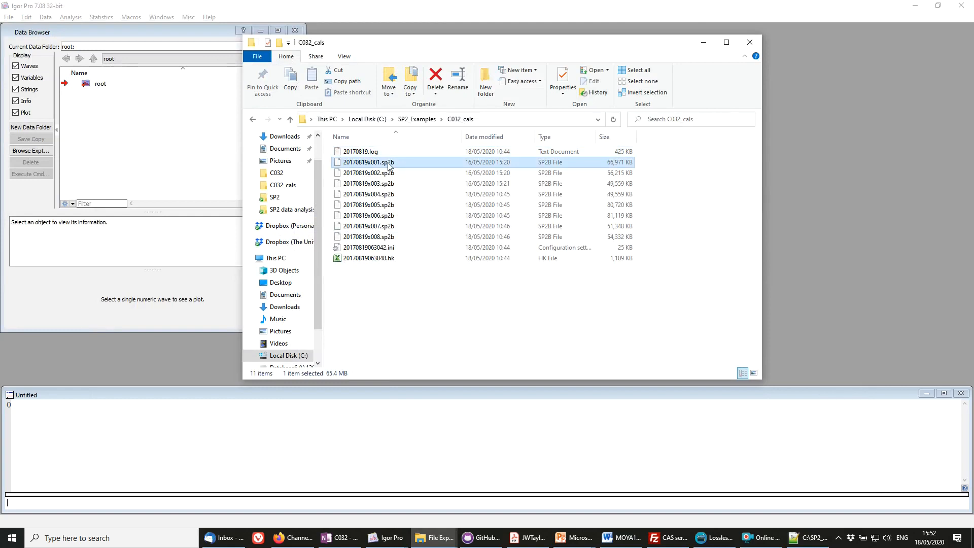
right_click(389, 165)
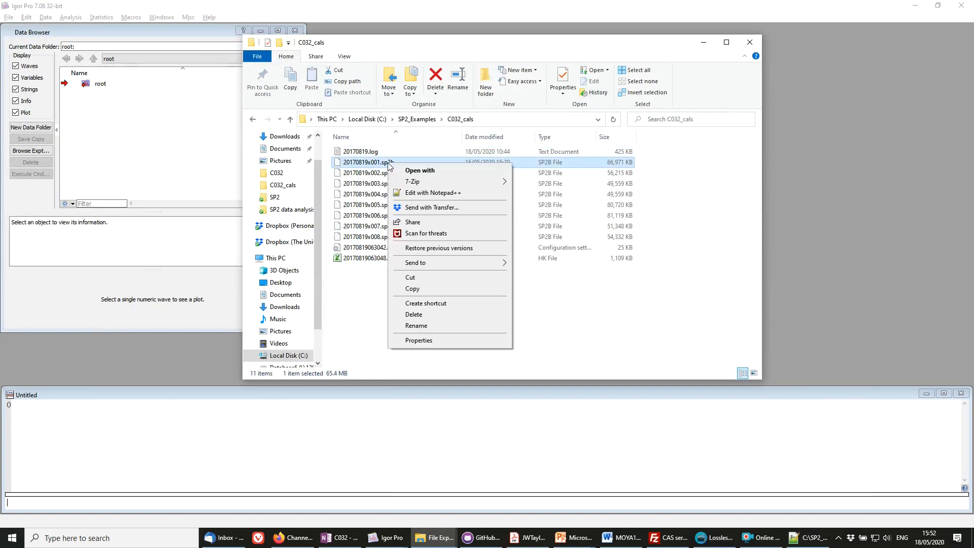
click(450, 193)
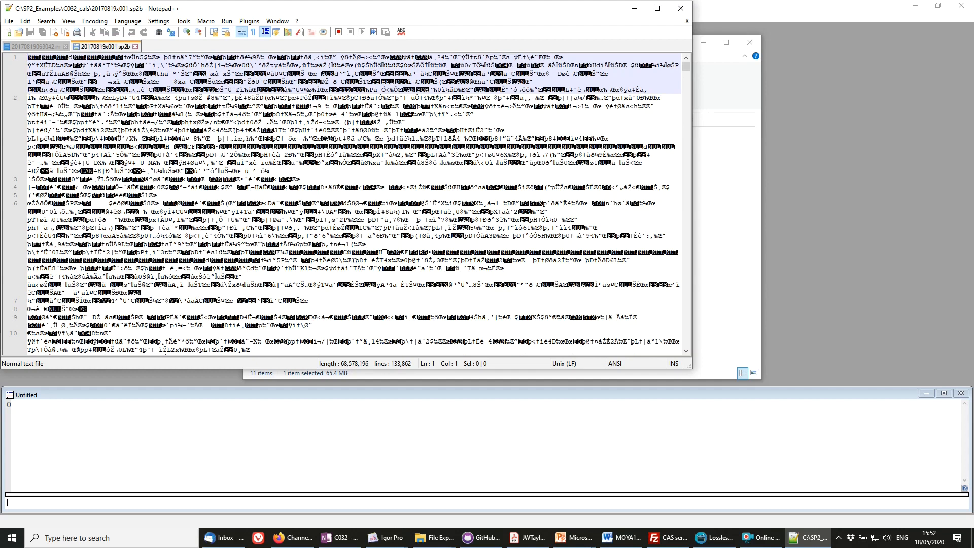
middle_click(116, 48)
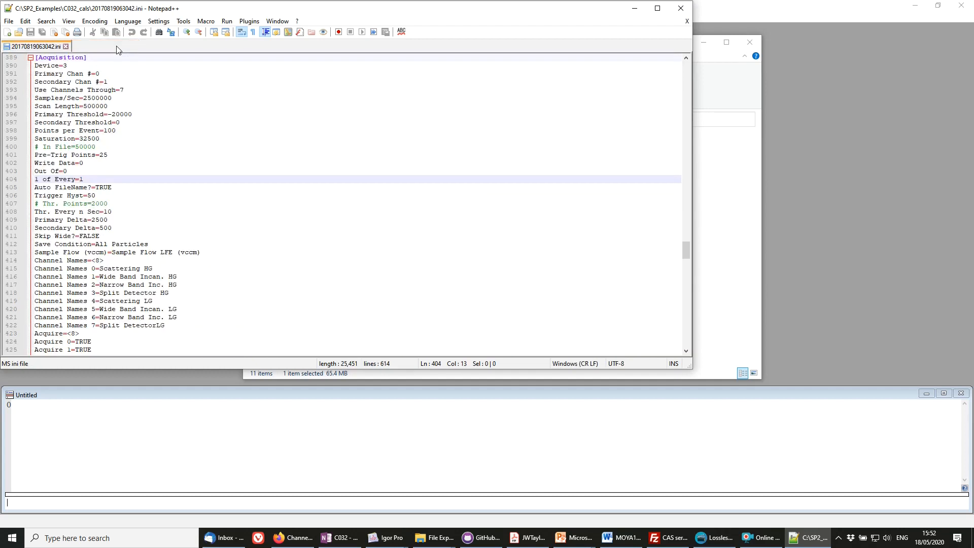
click(640, 8)
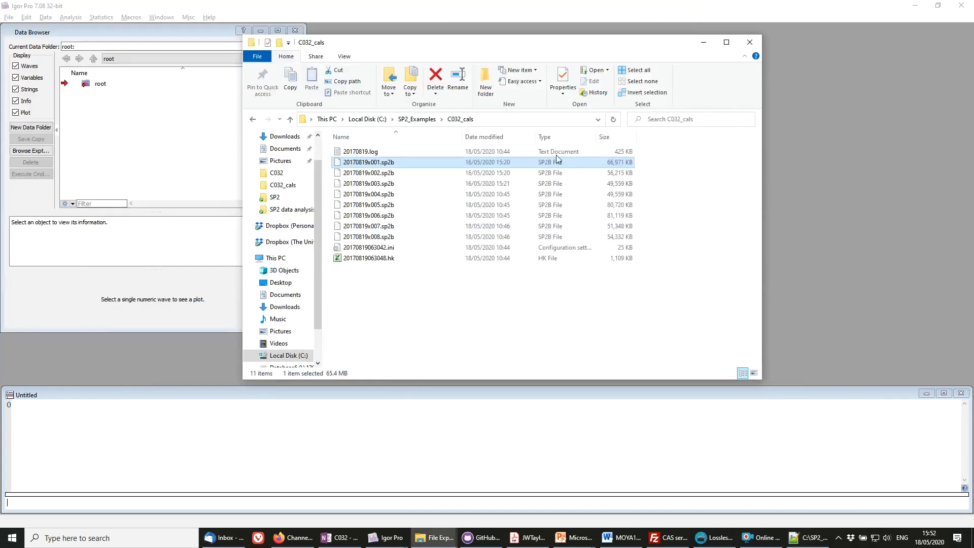
click(500, 318)
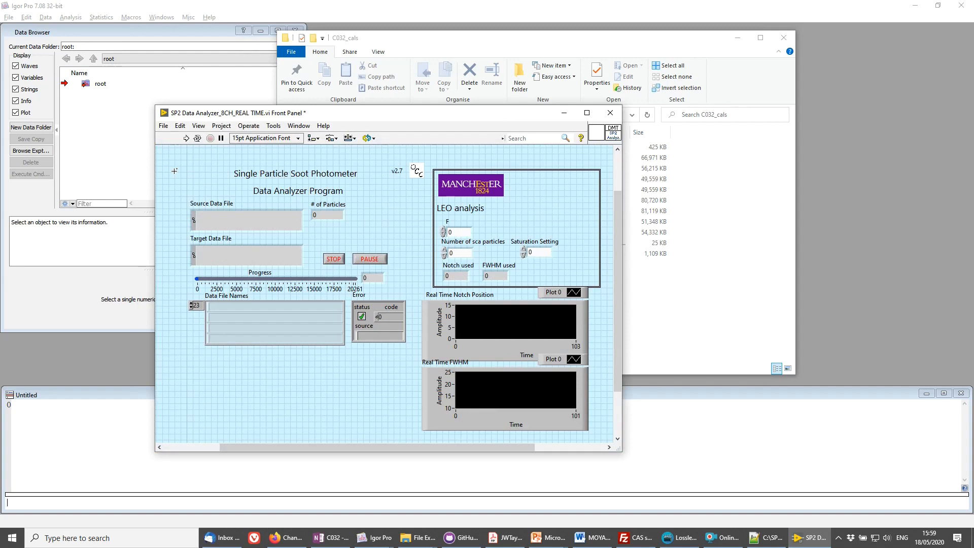
Step: Run the SP2 Data Analyzer_8CH_REAL TIME VI and browse to SP2_Examples\C032_cals for the data files to process
click(463, 188)
click(459, 169)
click(293, 178)
click(187, 138)
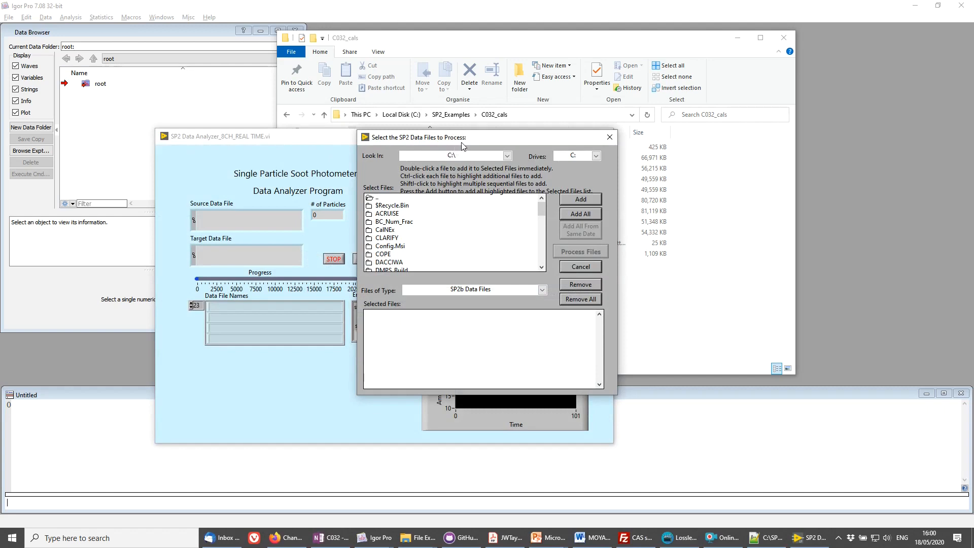
drag(542, 208, 544, 256)
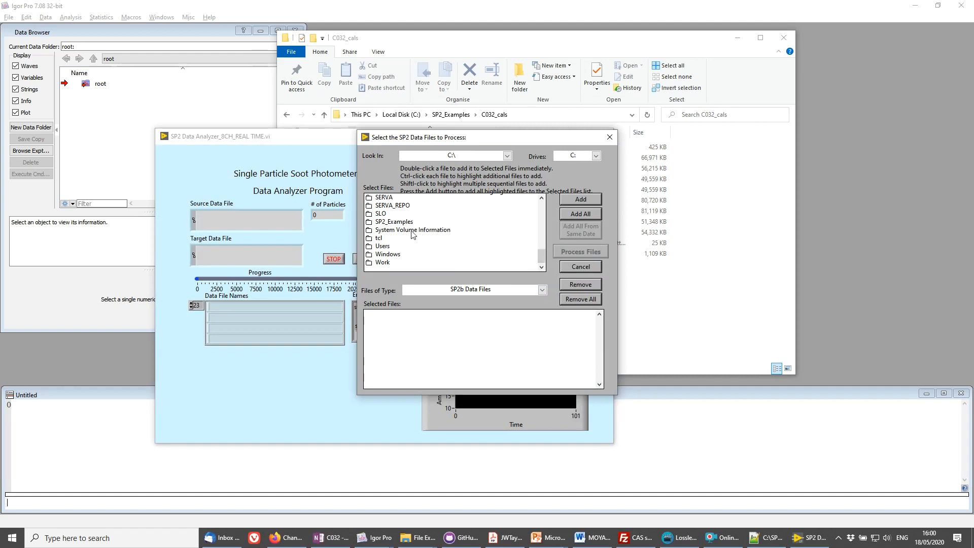
double_click(404, 222)
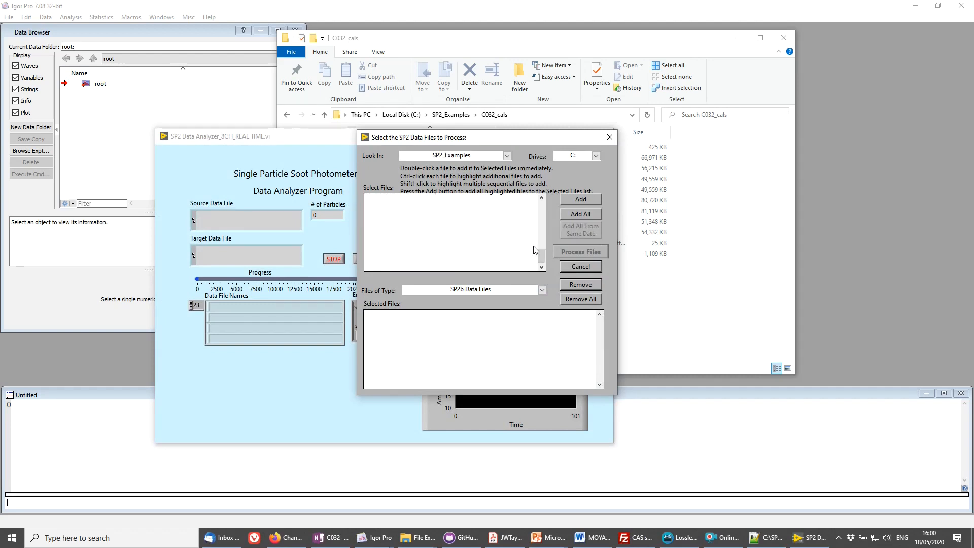
click(405, 224)
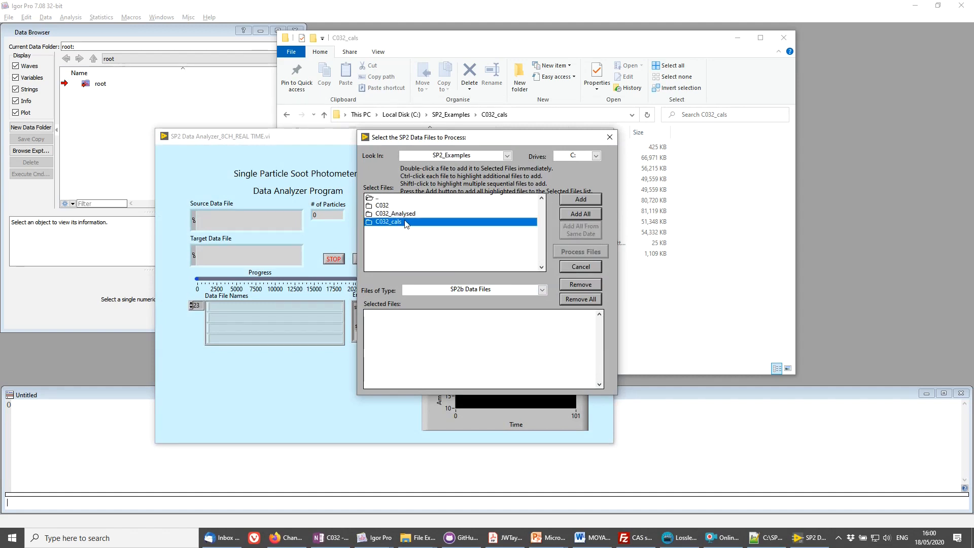
double_click(406, 222)
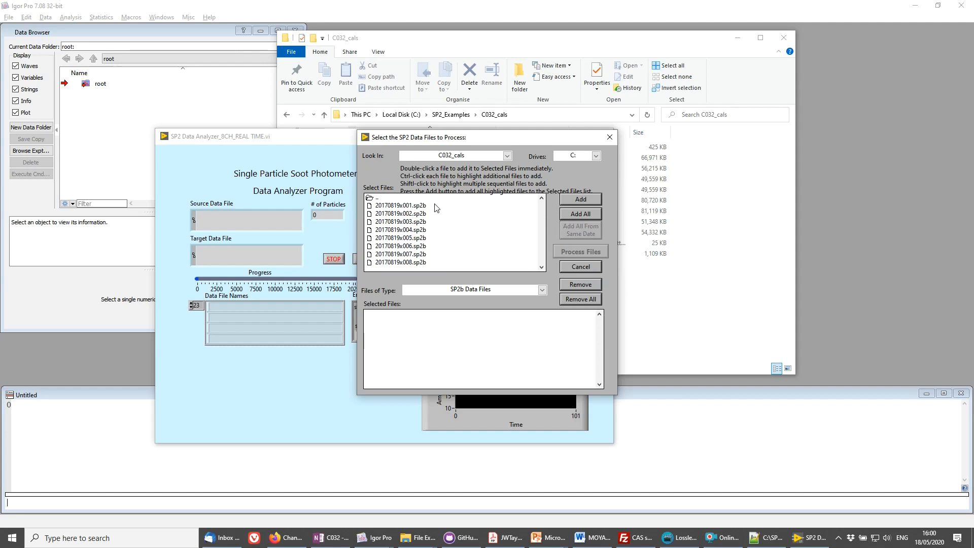
Step: Try adding 20170819x001.sp2b and 20170819x002.sp2b individually and all files at once, clearing the selected files each time
click(435, 206)
click(581, 199)
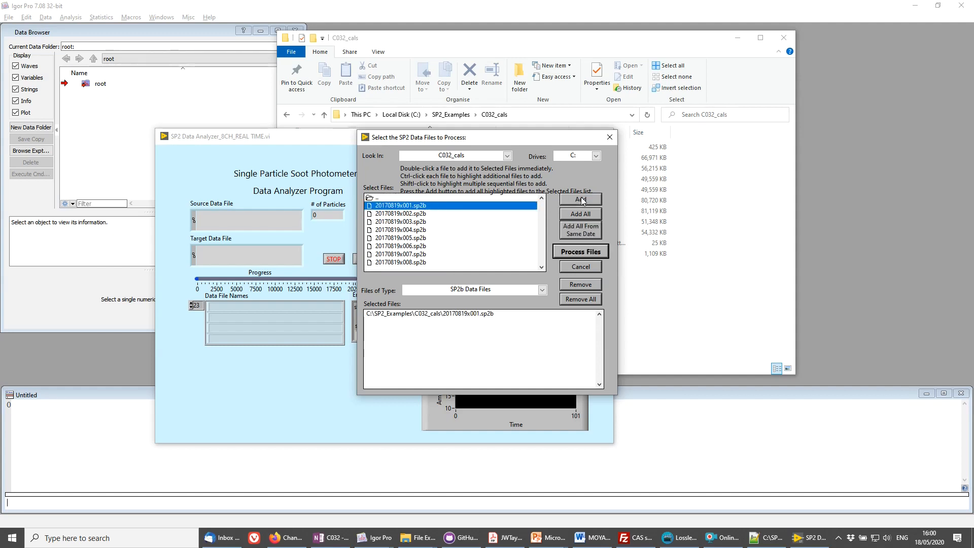
click(488, 214)
click(582, 200)
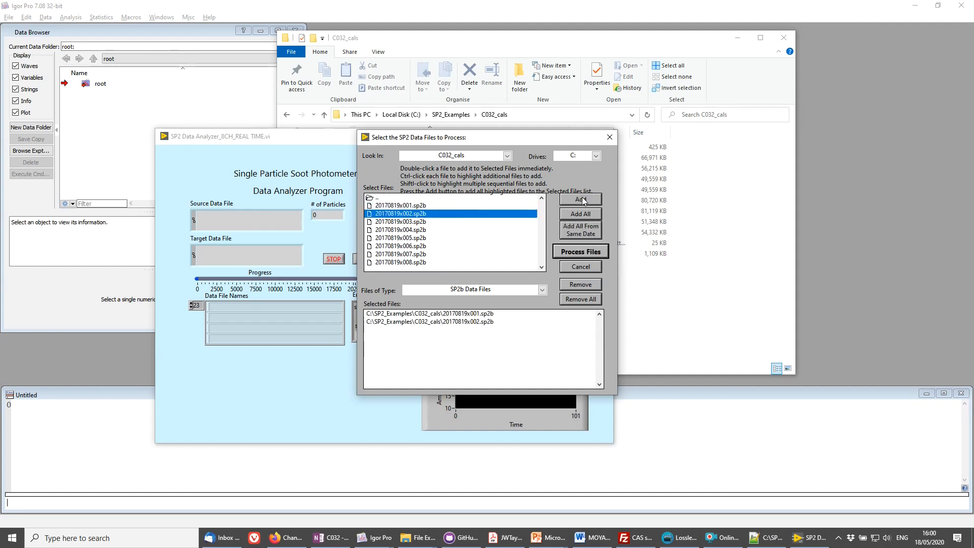
click(508, 322)
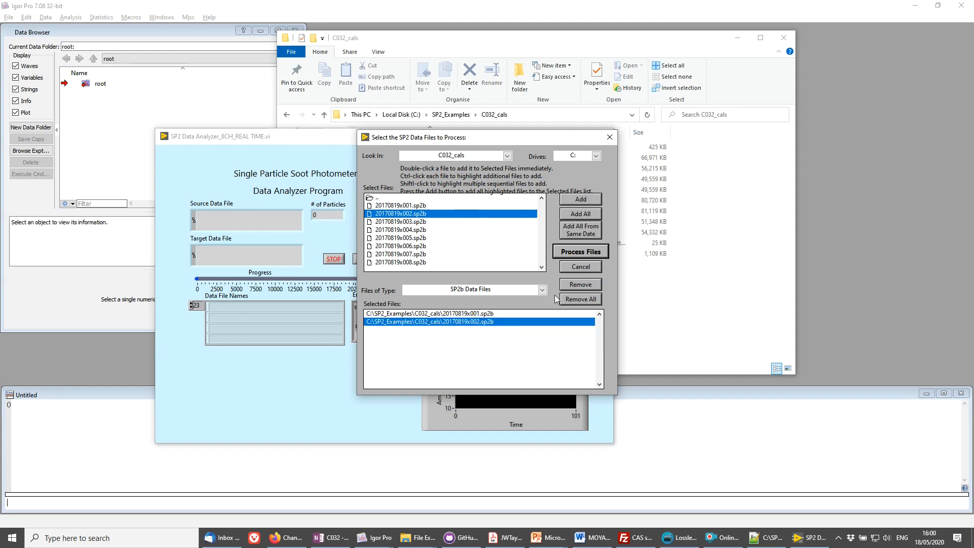
click(581, 285)
click(512, 313)
click(575, 284)
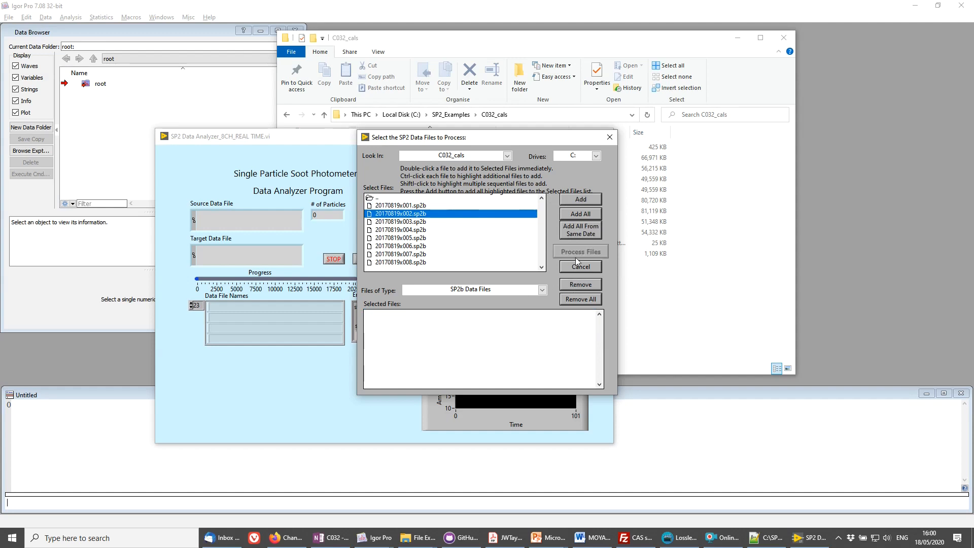
click(581, 214)
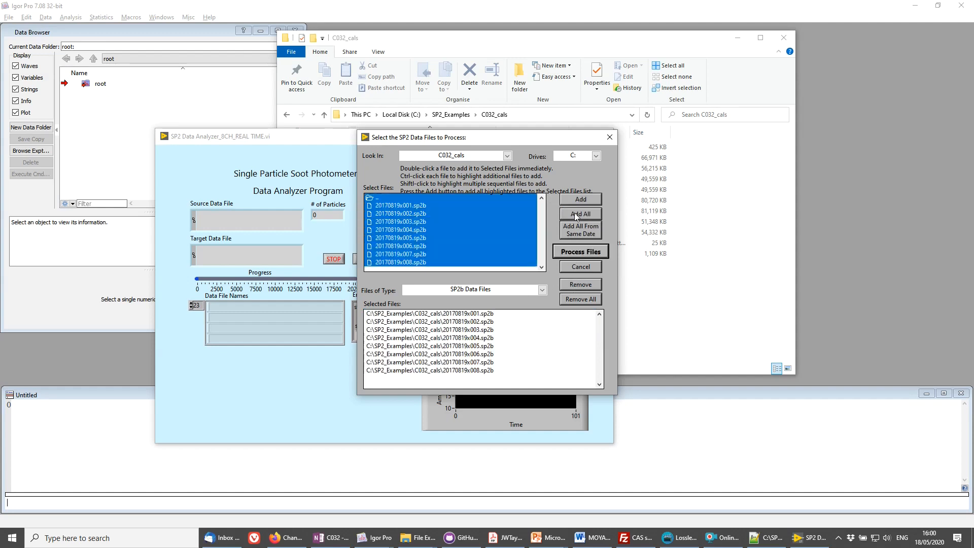
click(570, 299)
Step: Add 20170819x005.sp2b followed by all other sp2b files, and process them with the analyzed files in each original file's directory
double_click(446, 237)
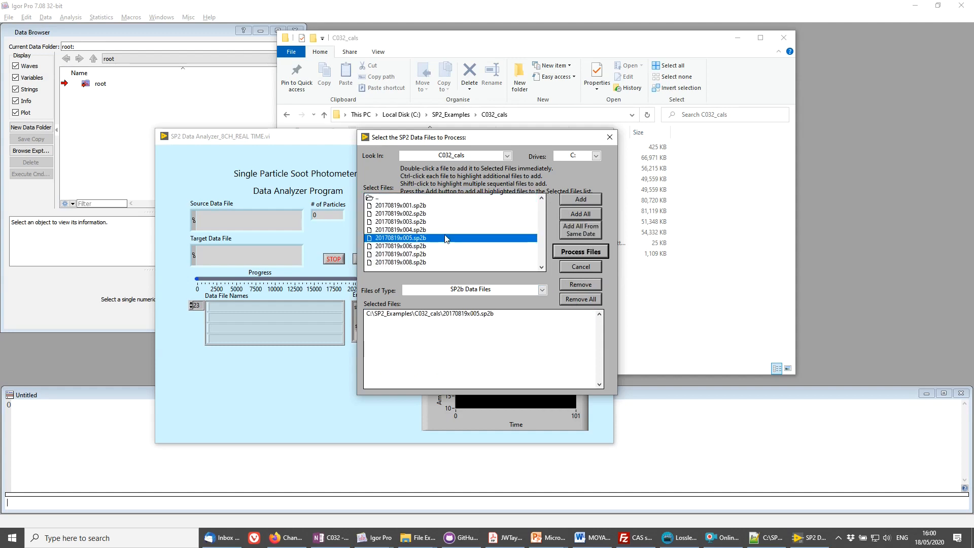
click(563, 213)
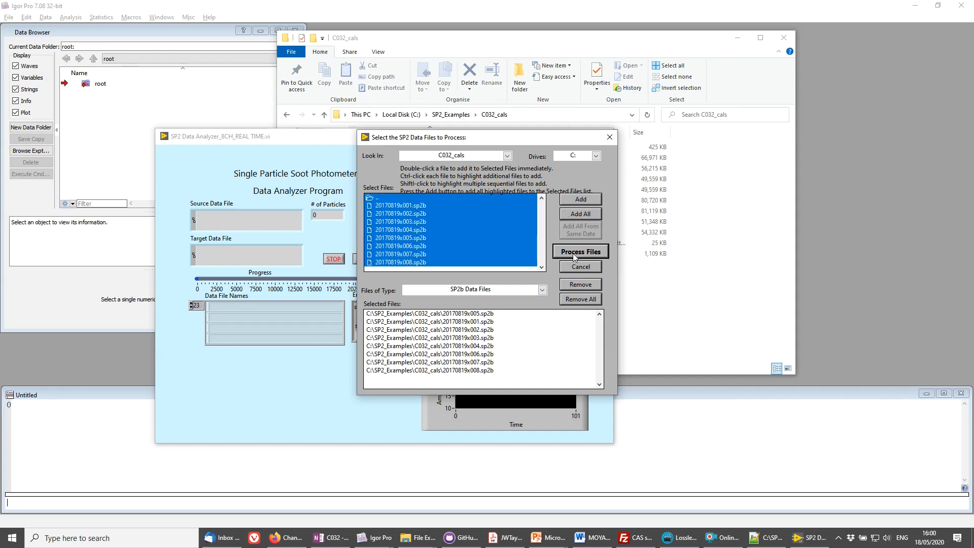
click(574, 252)
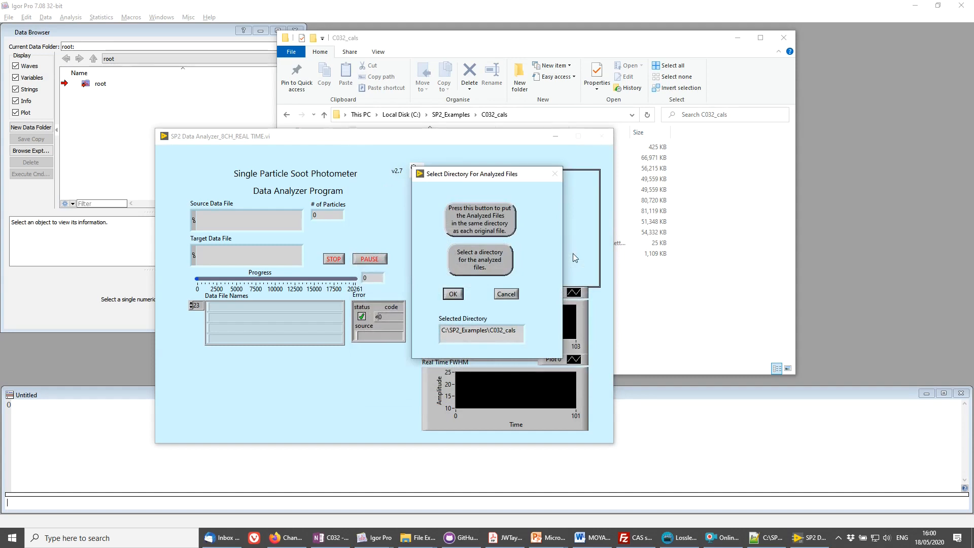
click(472, 218)
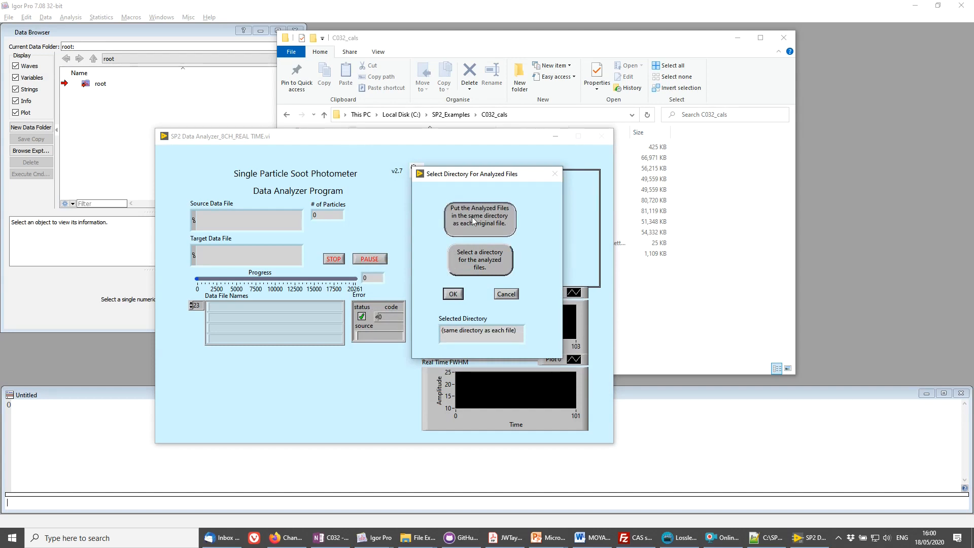
click(453, 294)
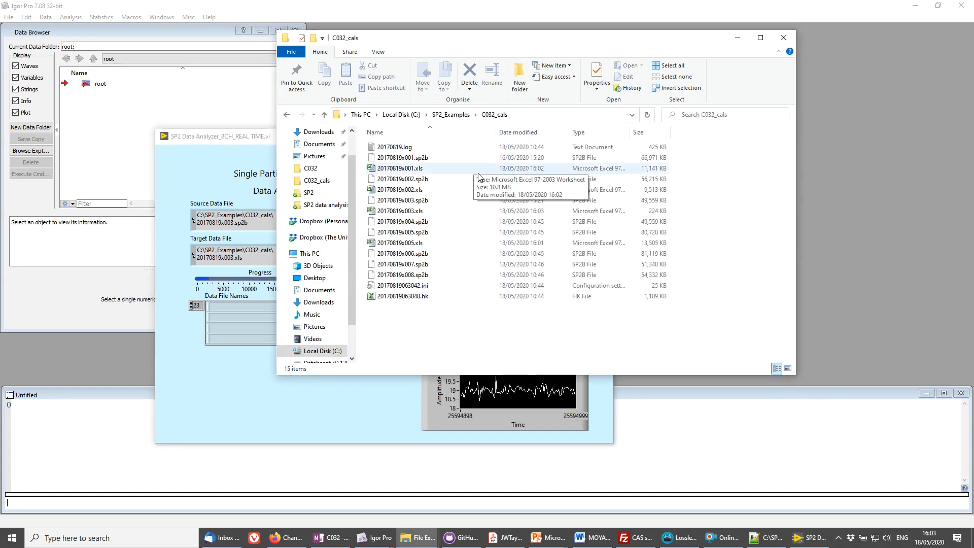
Step: Open the analyzed file 20170819x001.xls from C032_cals in Excel, accepting its mismatched file format
click(415, 170)
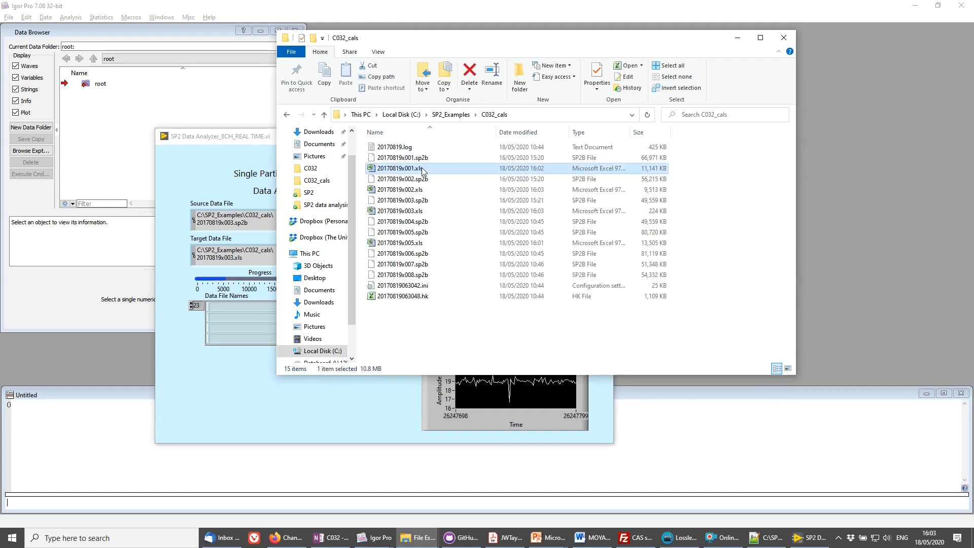
right_click(422, 171)
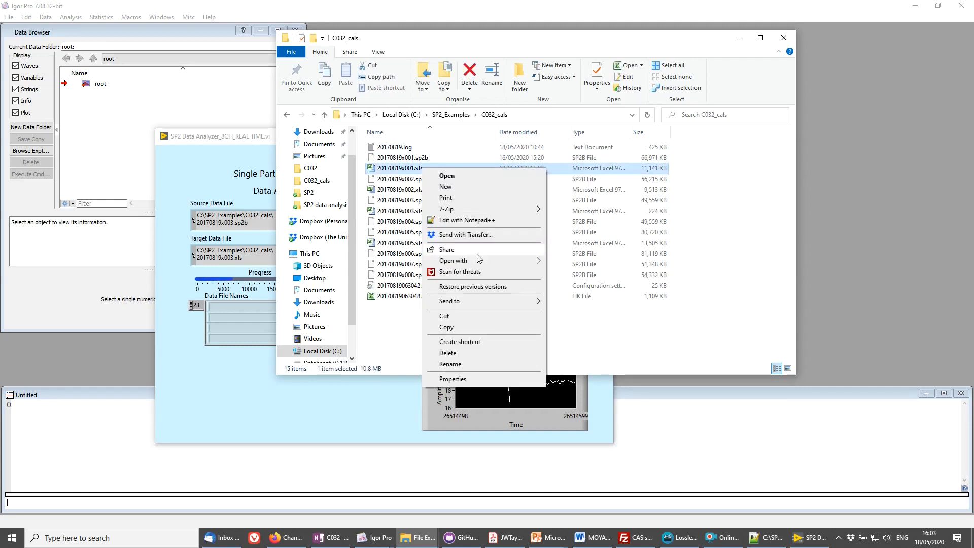
mouse_move(479, 260)
click(584, 284)
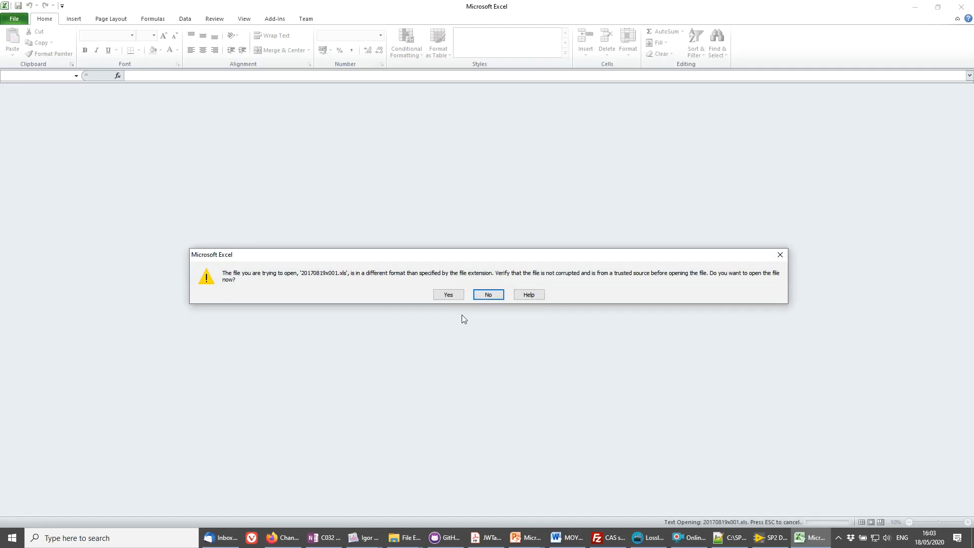
click(451, 295)
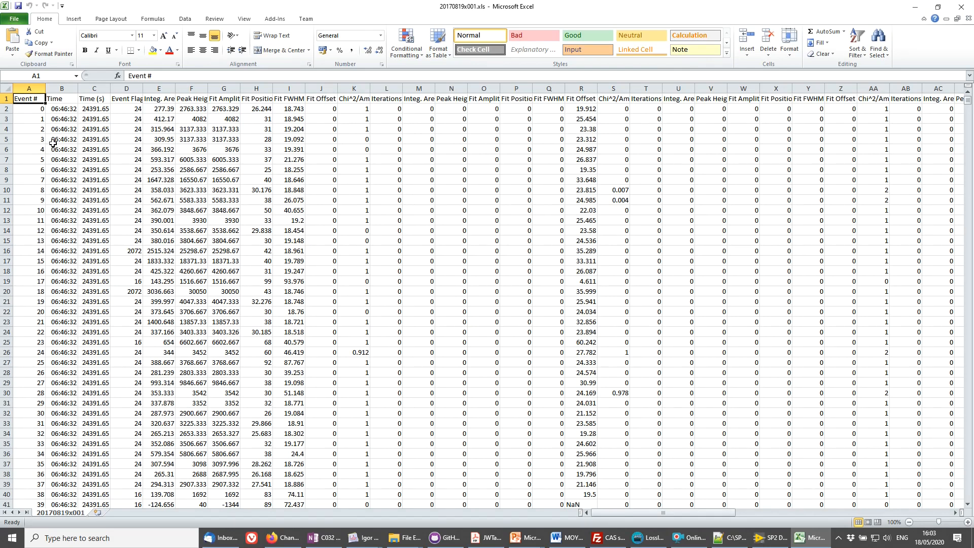
Step: Examine the first rows of the Event # and Time columns in the analyzed data
key(Down)
key(Down)
key(Down)
key(Down)
key(Down)
key(Down)
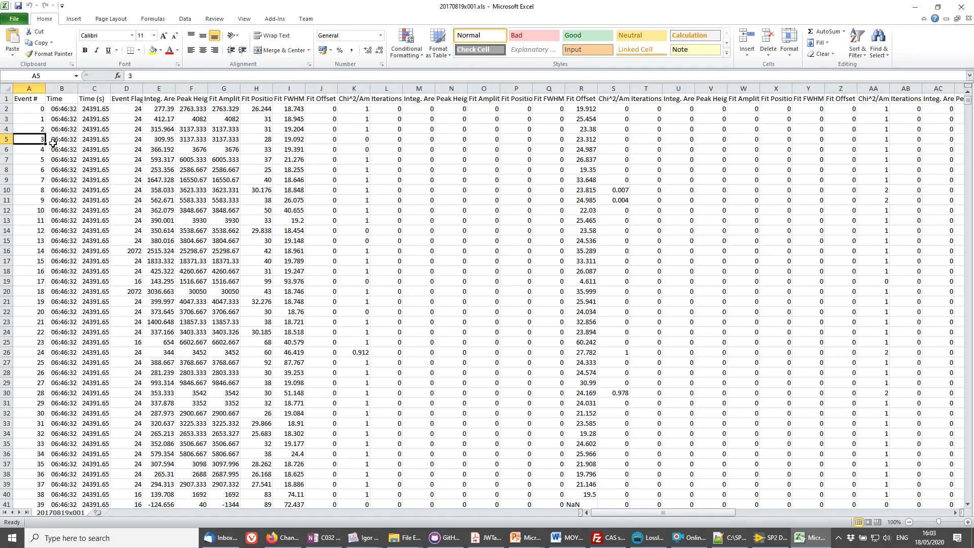
click(65, 110)
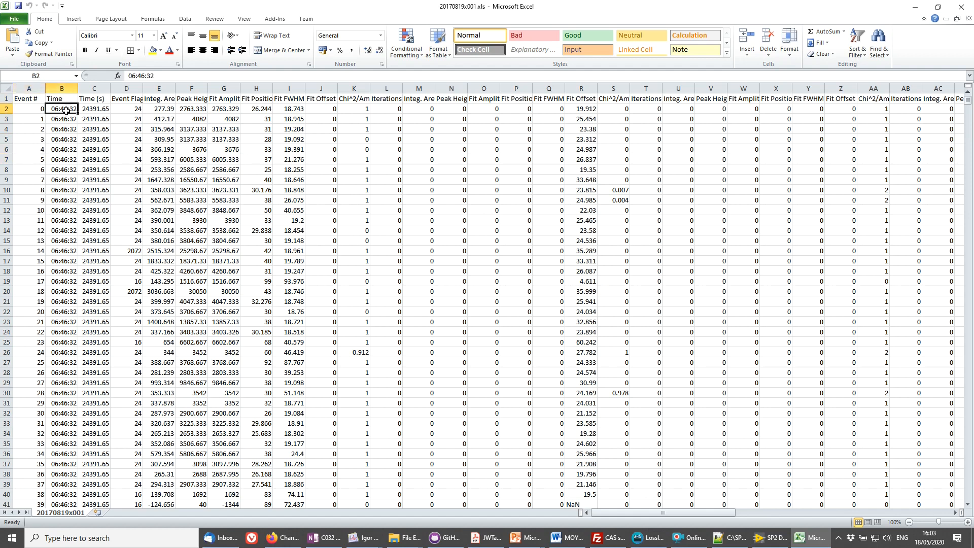
key(Down)
key(Down)
key(Down)
key(Down)
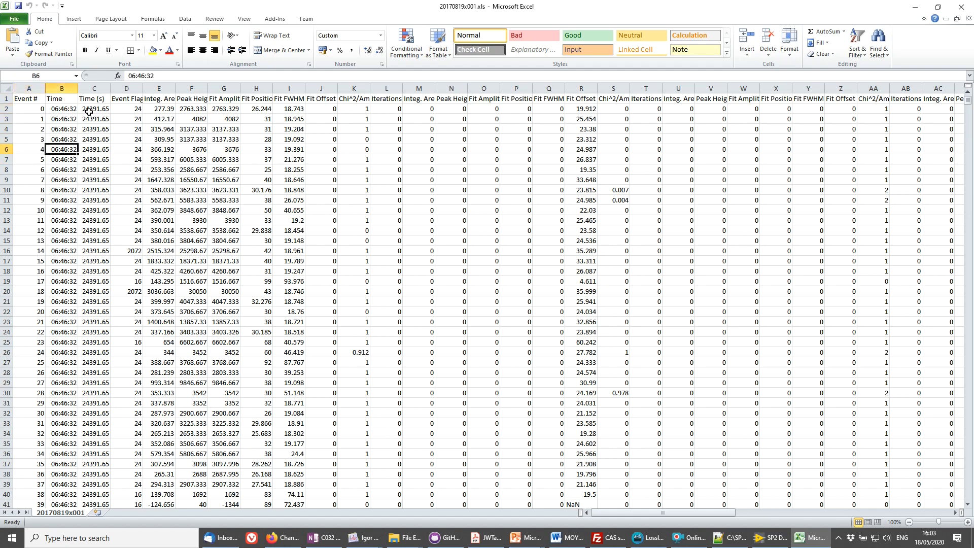
Step: Check the full column headers in D1 through J1 of the analyzed particle data
click(117, 101)
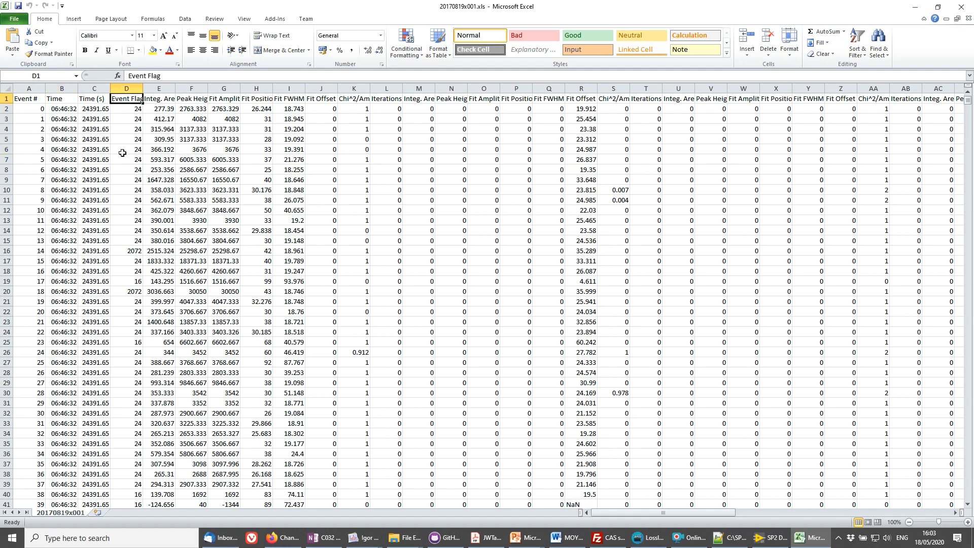
key(Right)
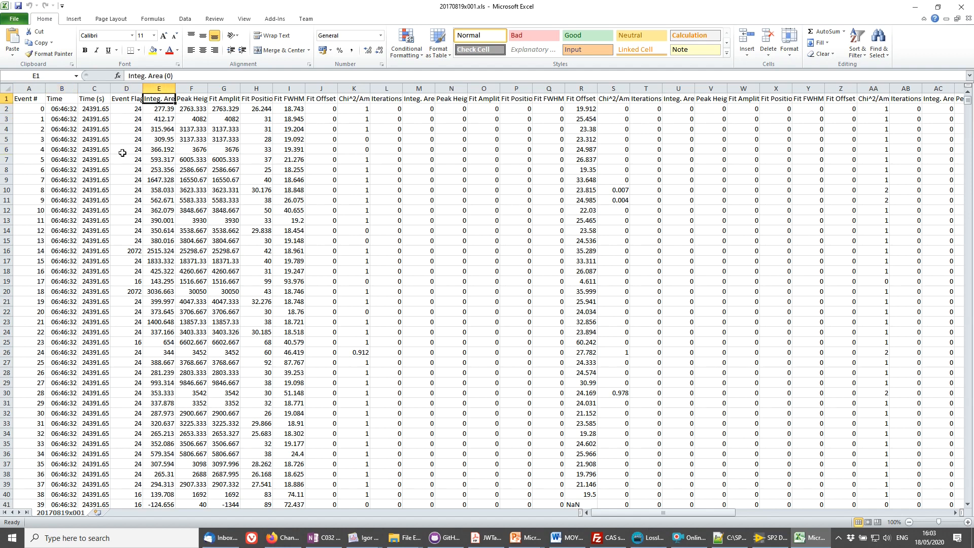
key(Right)
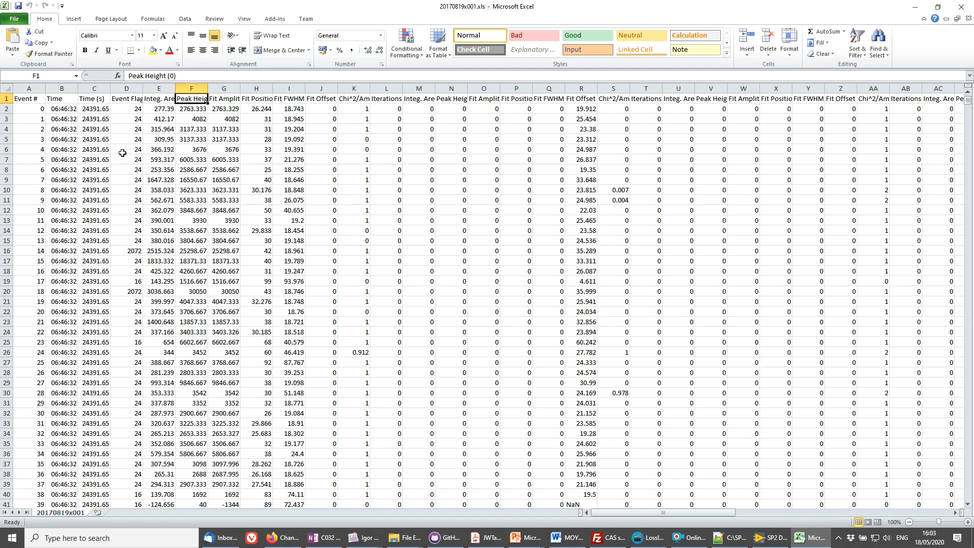
key(Right)
key(Right)
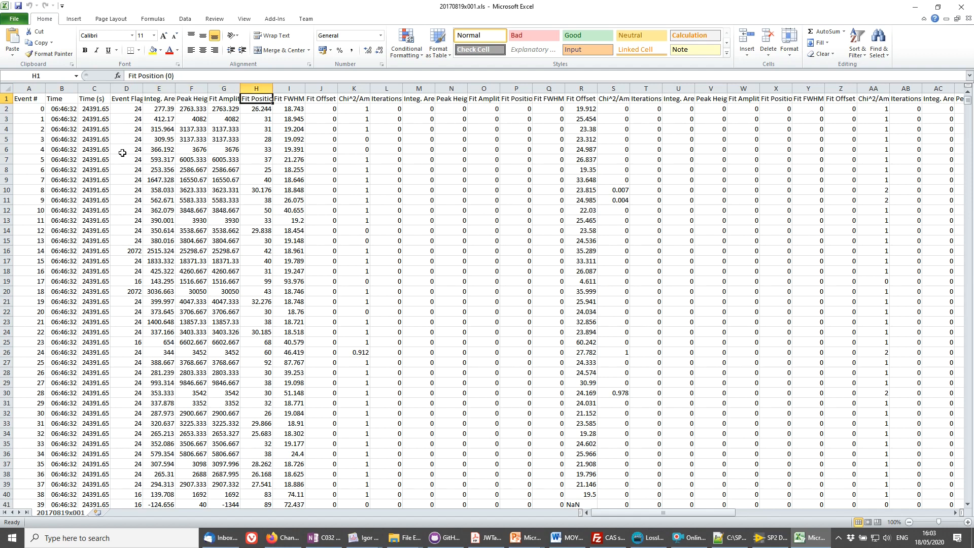
key(Right)
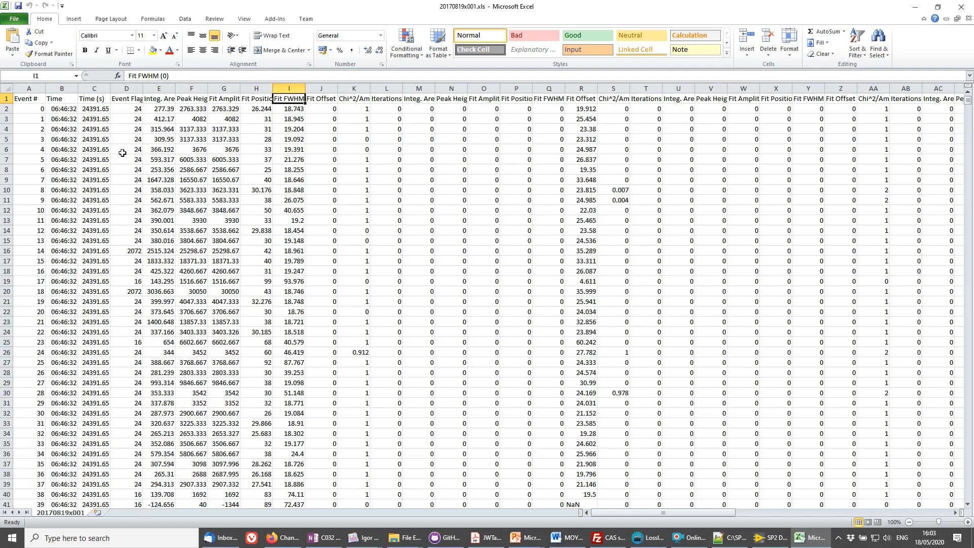
key(Right)
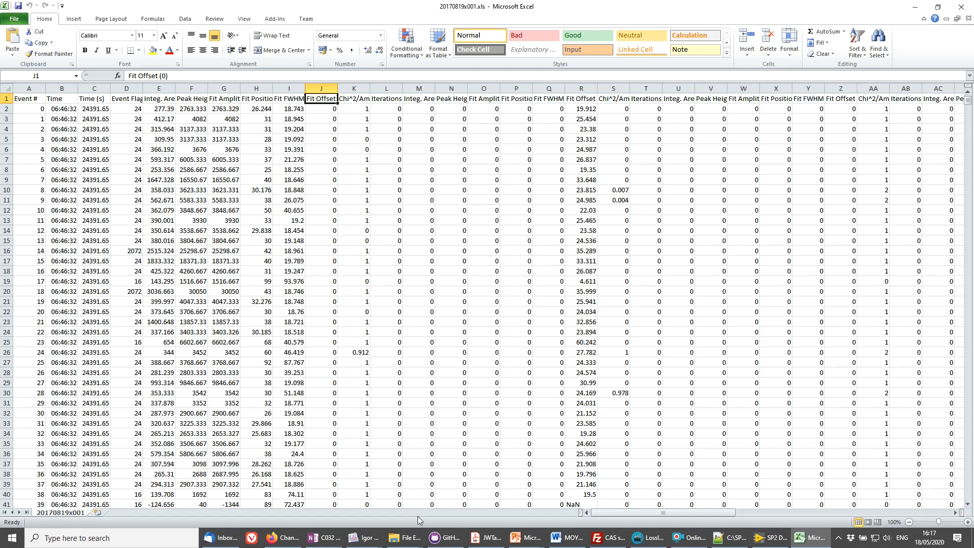
Step: Switch to File Explorer and open SP2 Data Reader_8CH.vi from the SP2 data analysis_8CH_v1.71 folder in LabVIEW
click(412, 542)
click(382, 504)
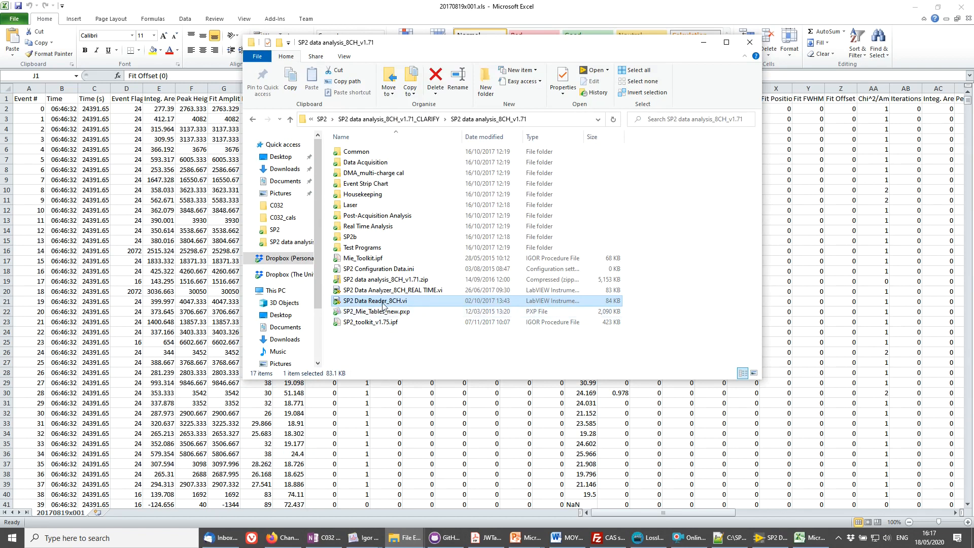
double_click(406, 302)
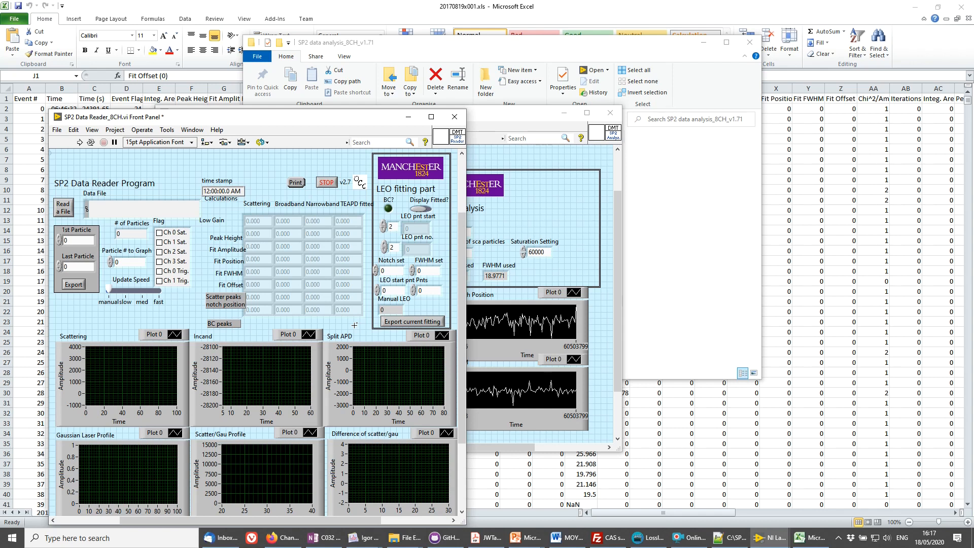
Step: Run the SP2 Data Reader program and continue past the Peak Detector error
click(106, 171)
click(93, 170)
click(338, 474)
click(106, 183)
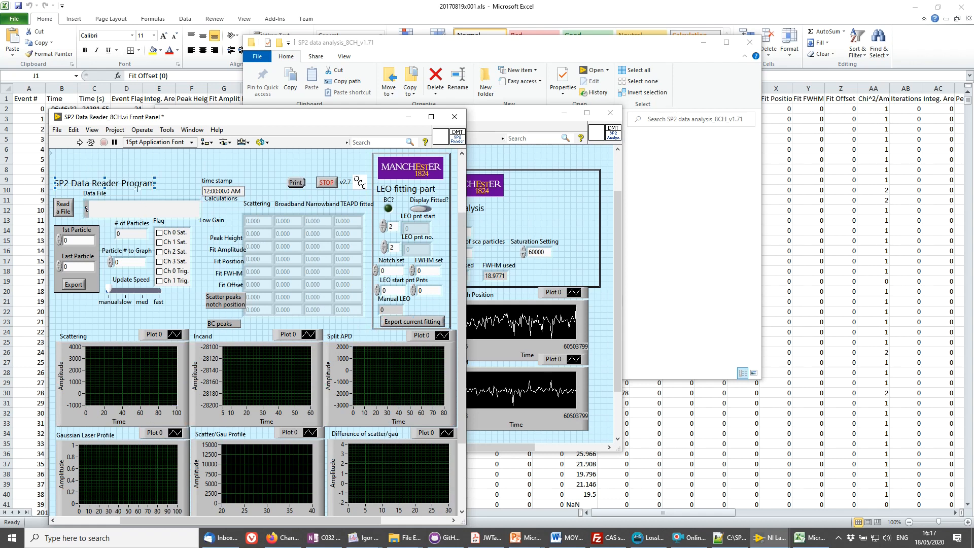
click(80, 144)
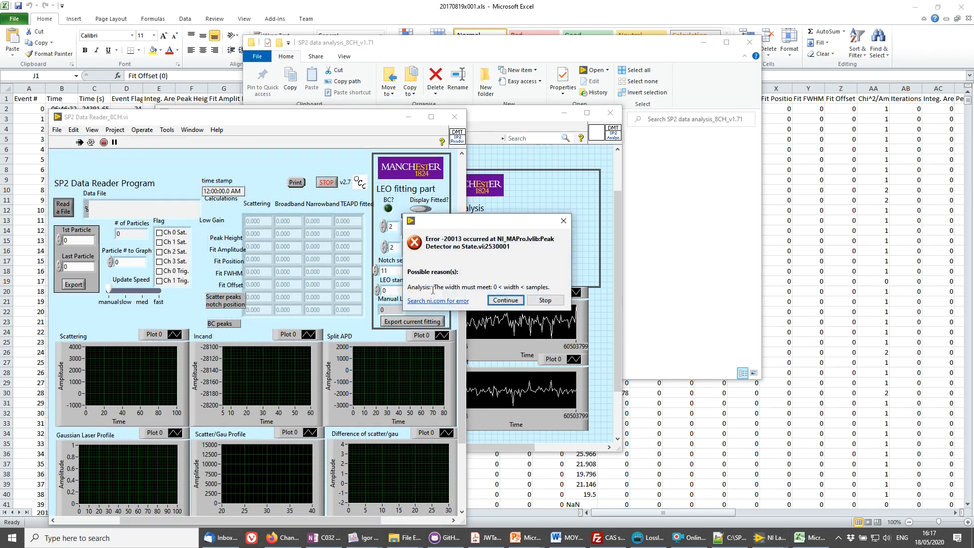
click(501, 300)
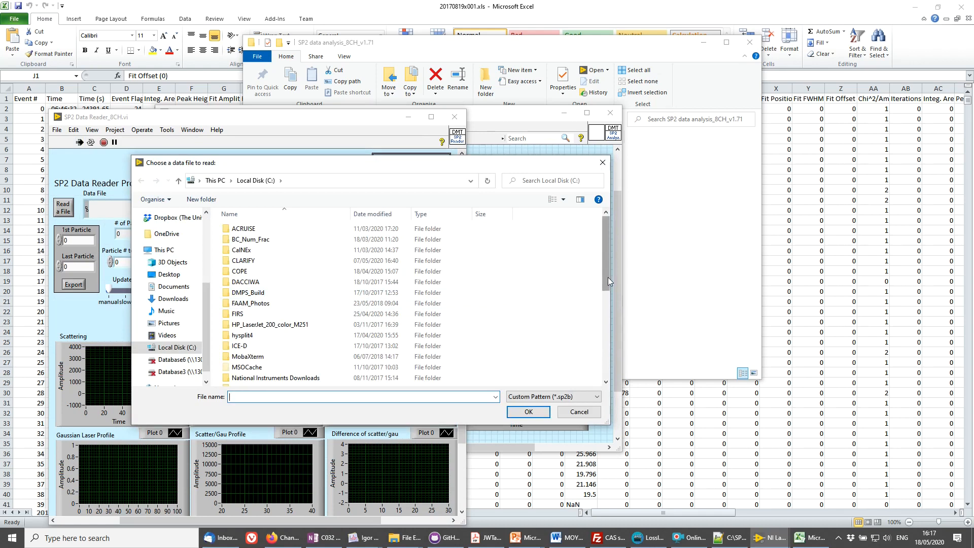
Step: Load 20170819x001.sp2b from C:\SP2_Examples\C032_cals as the data file to read
drag(607, 277, 614, 363)
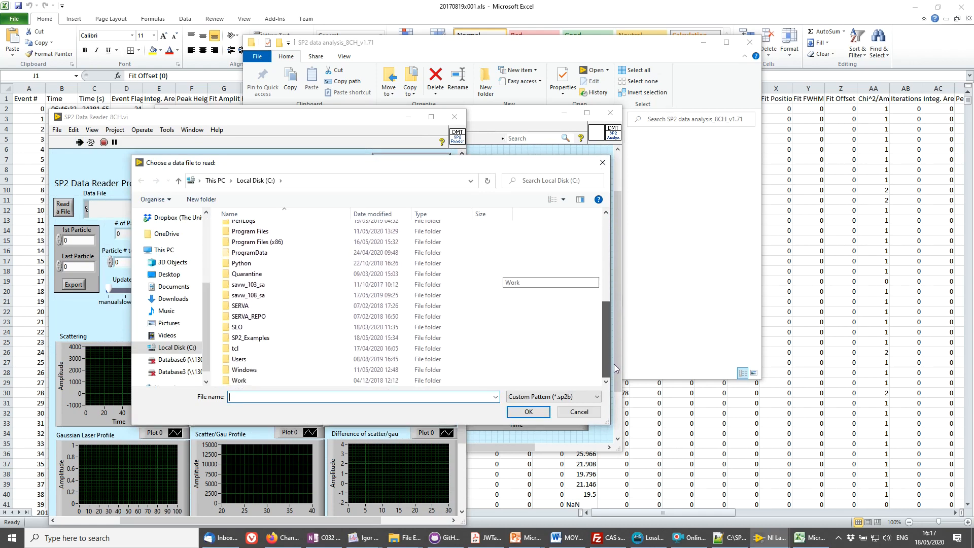
double_click(270, 338)
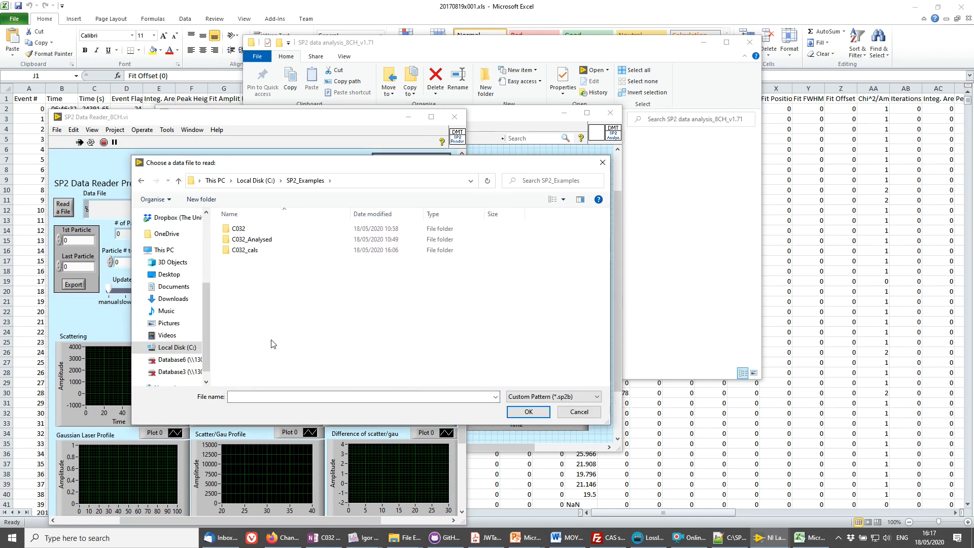
double_click(273, 250)
click(277, 231)
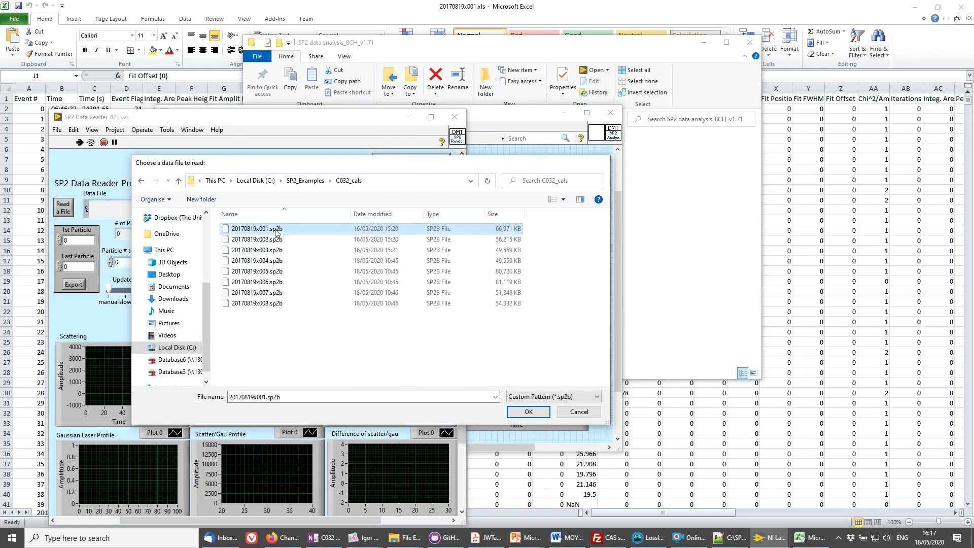
double_click(276, 231)
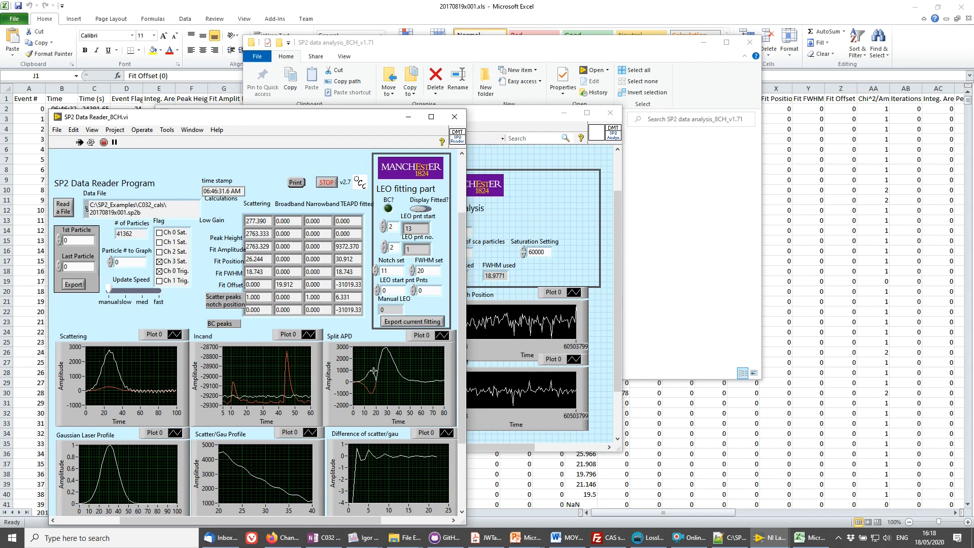
Step: Step the graphed particle one at a time up to number 11, examining each particle's scattering, incandescence and split APD traces
double_click(109, 259)
click(110, 259)
click(110, 259)
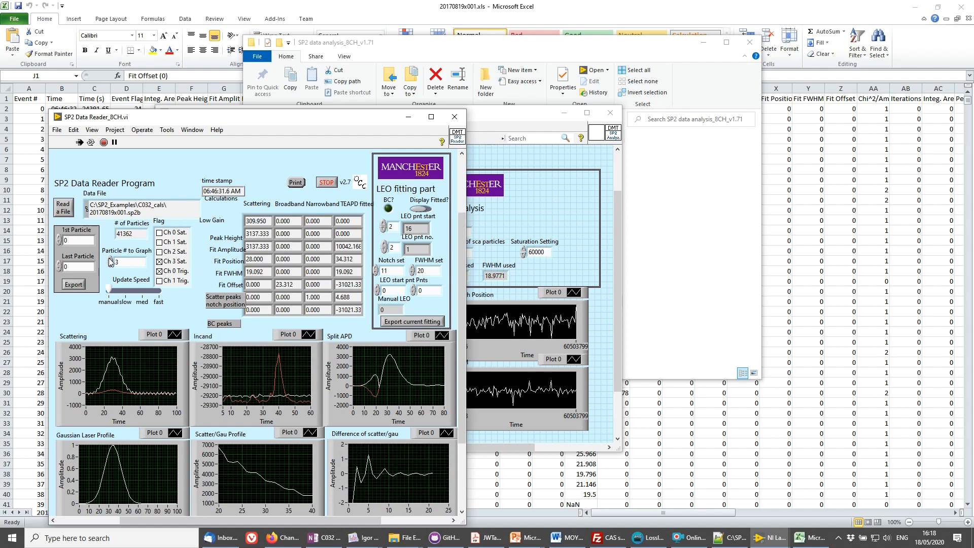
click(110, 258)
click(110, 259)
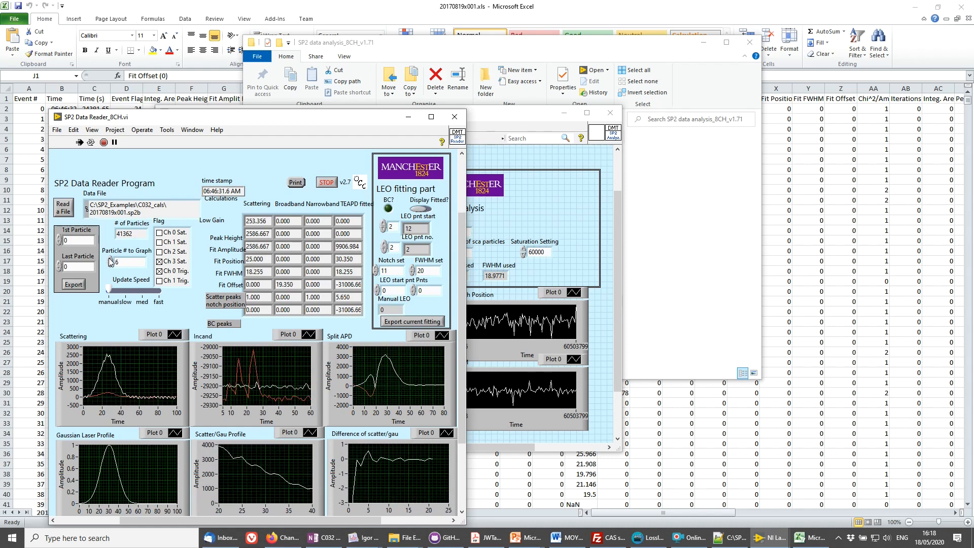
click(110, 258)
click(110, 259)
click(110, 258)
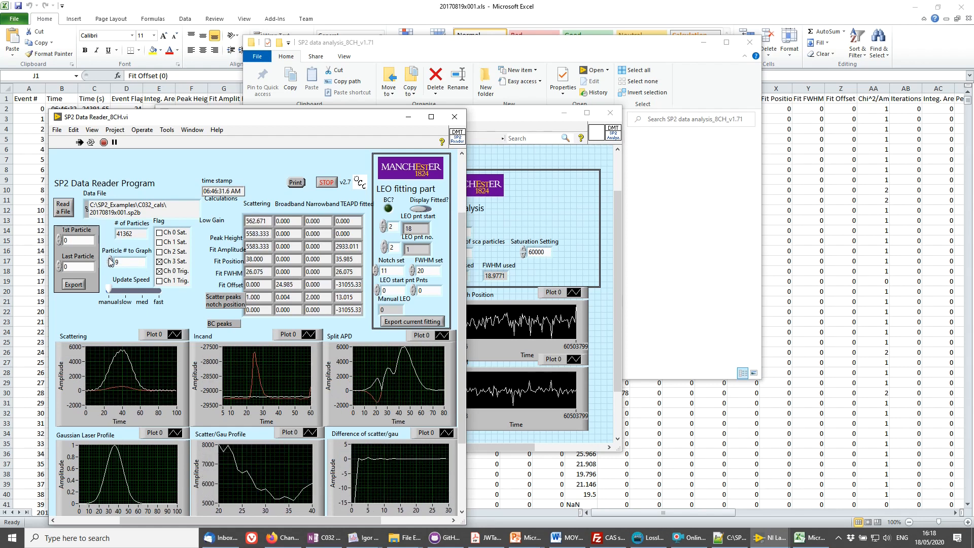
click(110, 258)
click(110, 259)
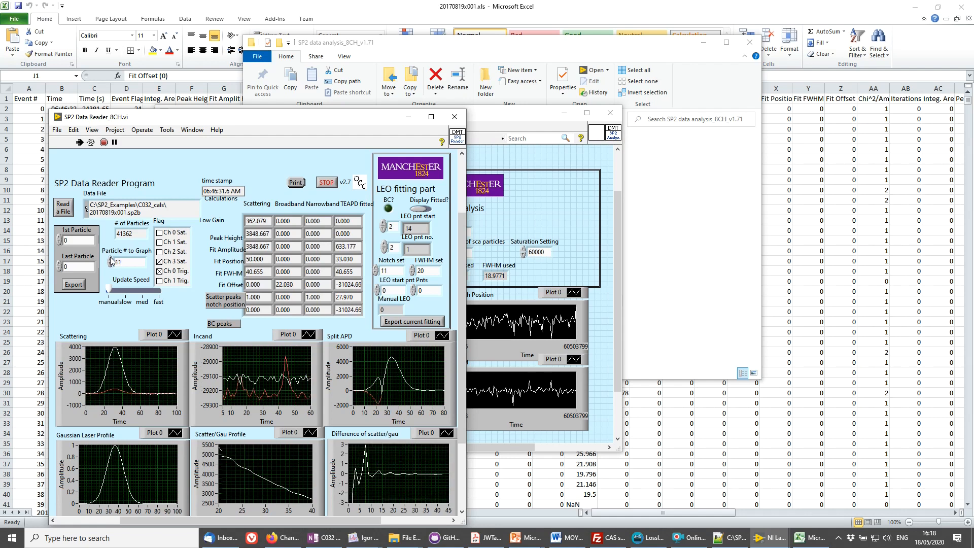
Step: Raise the notch setting in the LEO fitting part to 21
click(377, 269)
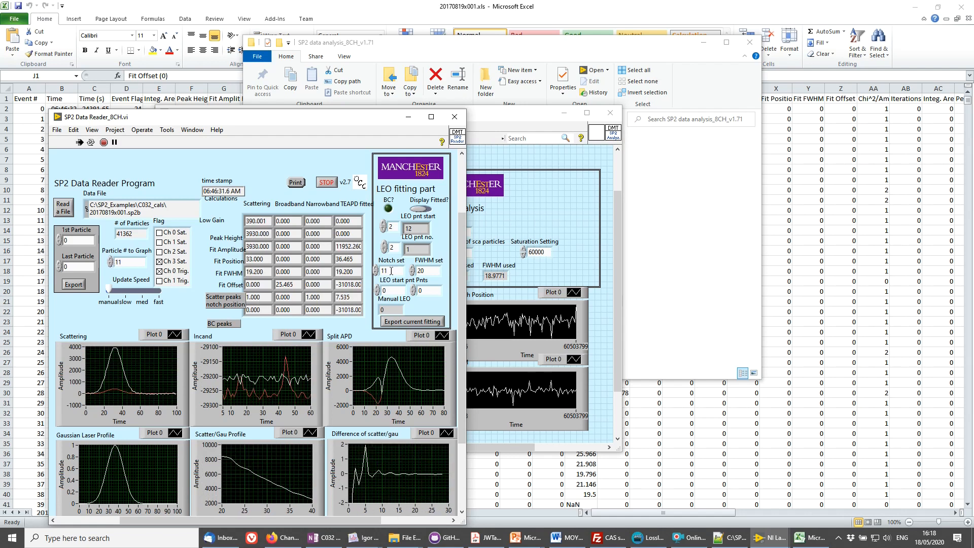
click(377, 268)
click(377, 268)
click(377, 268)
click(377, 269)
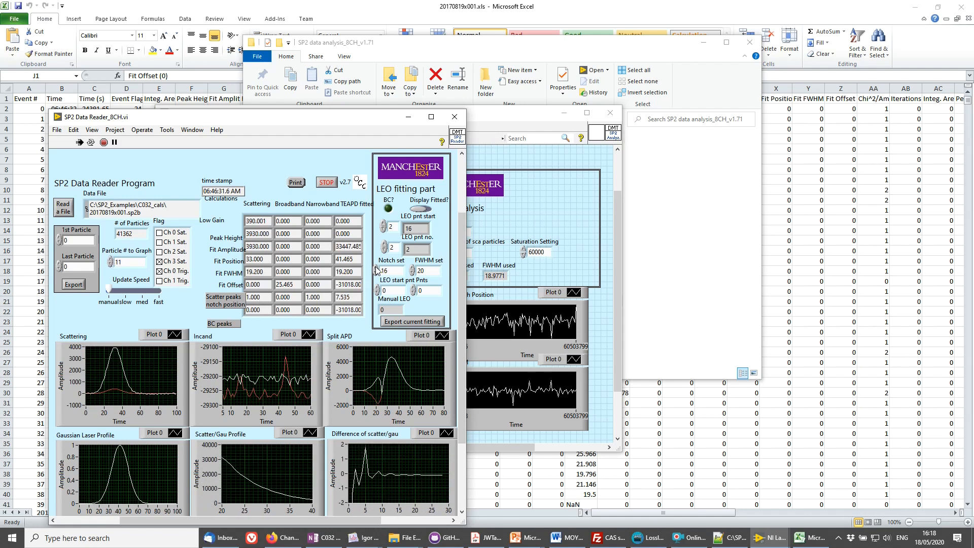
click(377, 268)
click(377, 268)
click(377, 268)
click(377, 268)
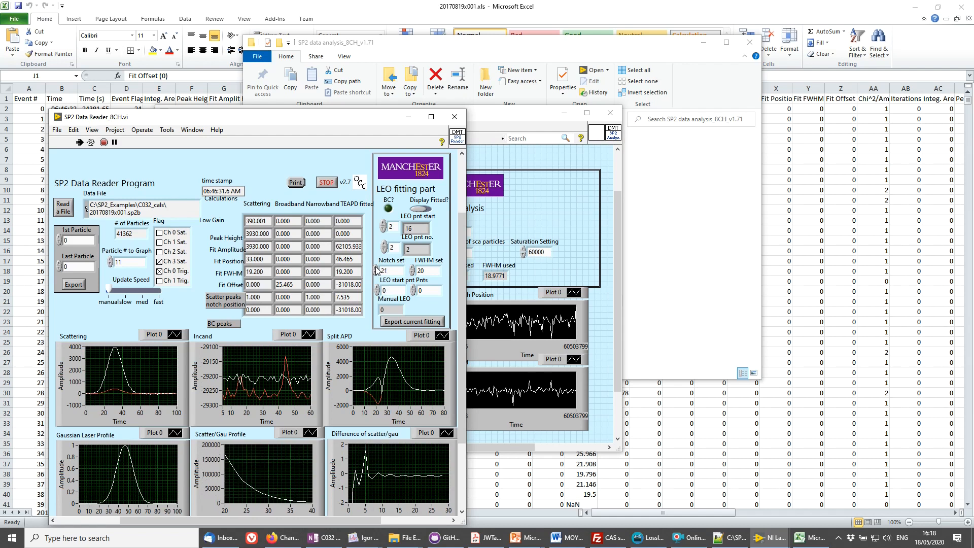
Step: Lower the notch setting in the LEO fitting part to 15
click(377, 275)
click(376, 274)
click(376, 274)
click(376, 274)
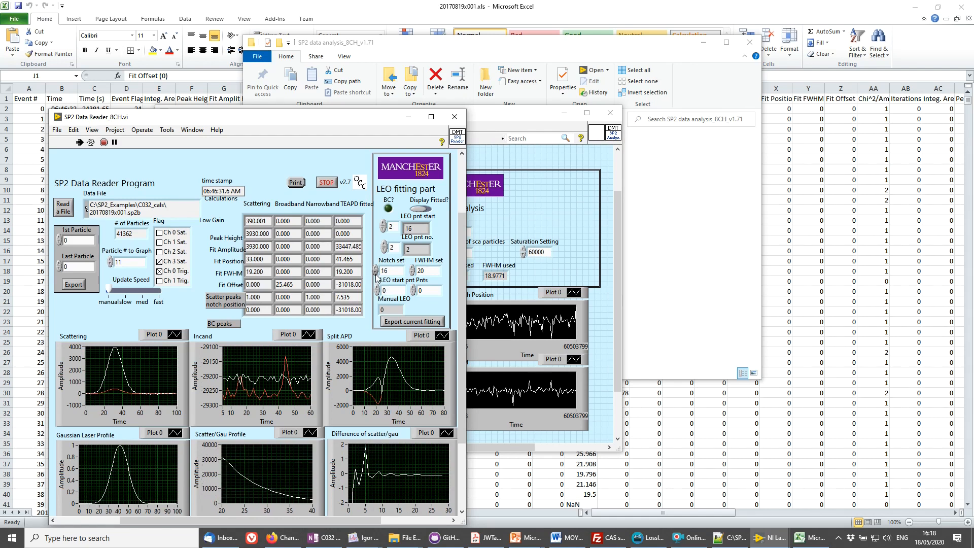
click(376, 275)
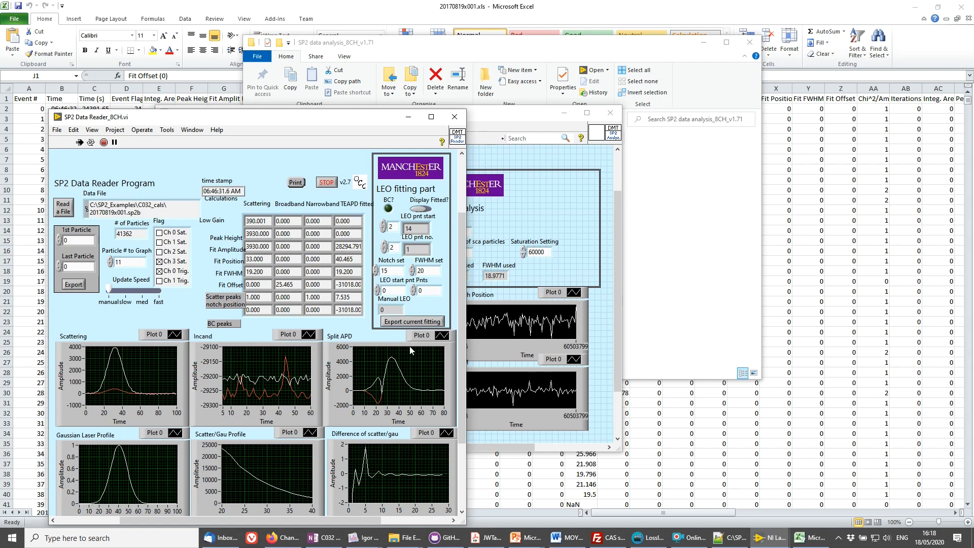
Step: Switch to the thesis PDF in Acrobat Reader and examine the split position, notch position and FWHM plots on page 61
click(491, 538)
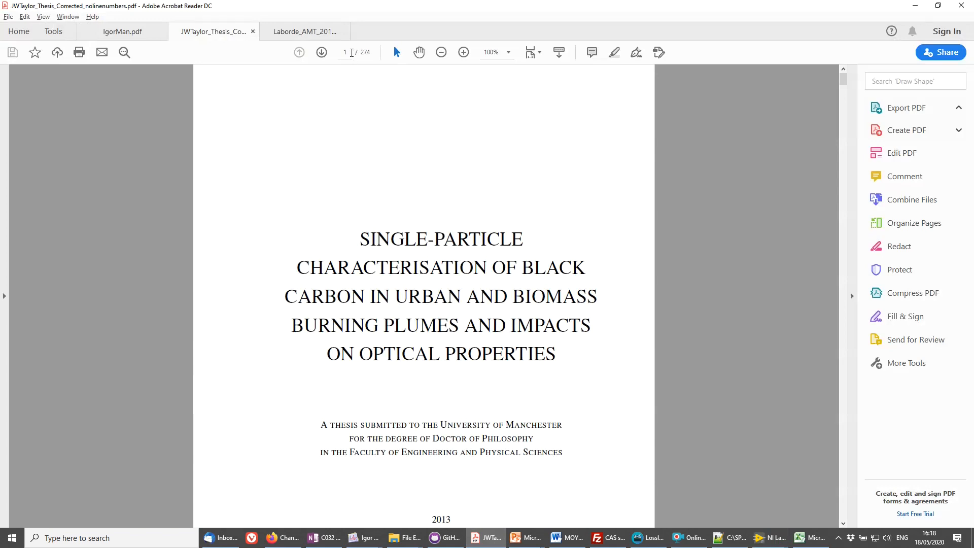
click(345, 51)
text(61)
key(Return)
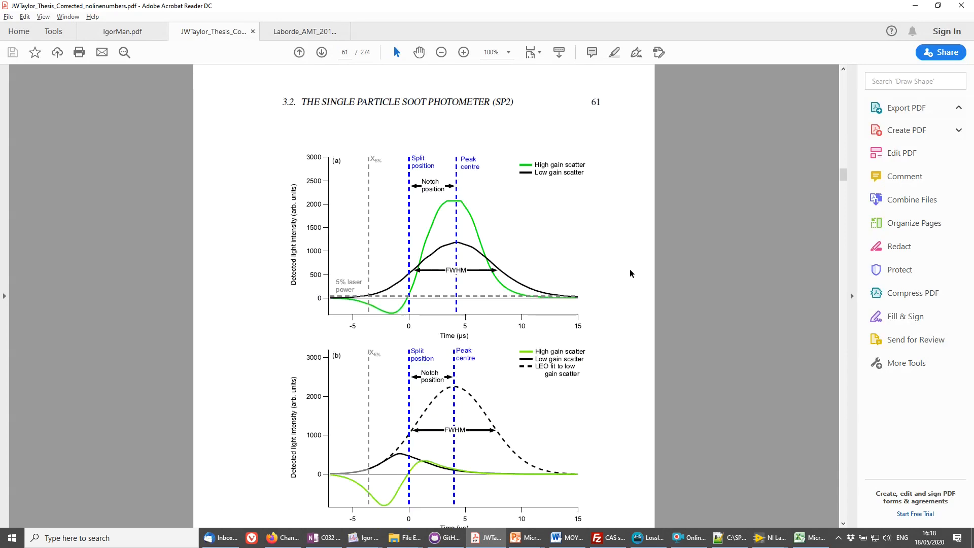
scroll(630, 273, down, 1)
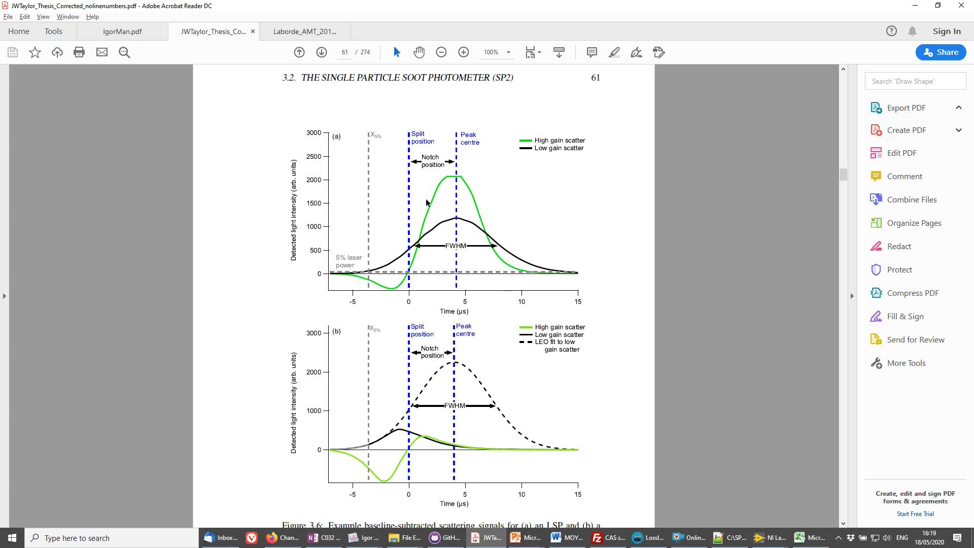
scroll(664, 392, down, 1)
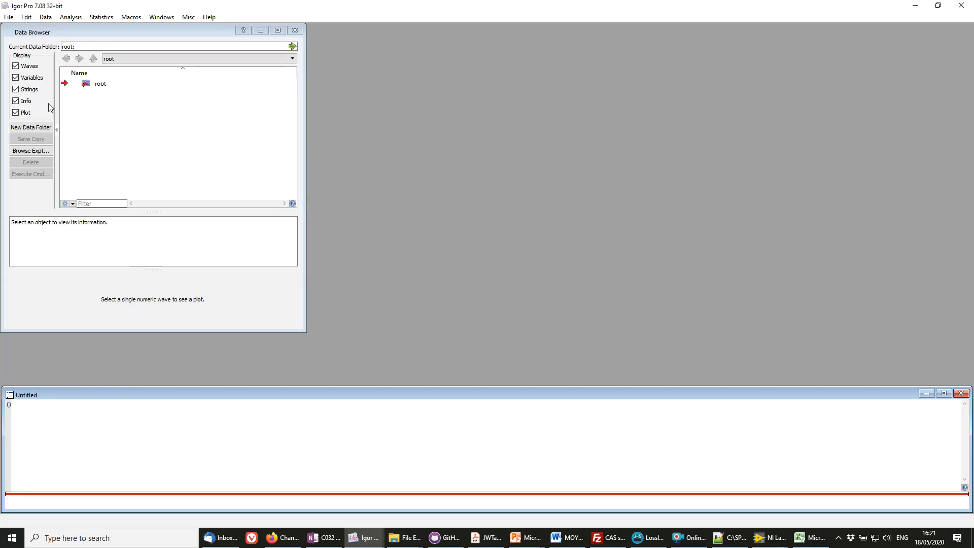
Step: Open the recent procedure file SP2_toolkit_v1.75.ipf in Igor Pro and compile it
click(12, 18)
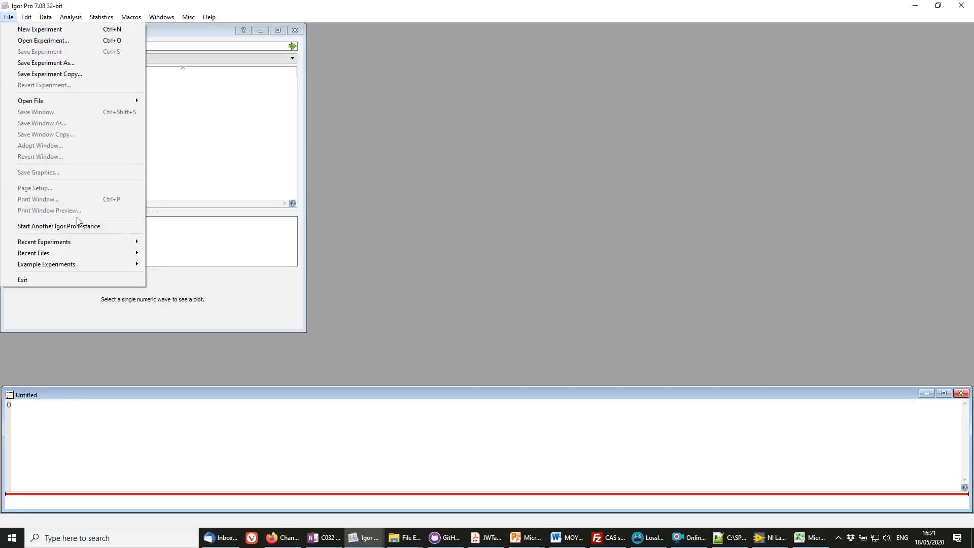
mouse_move(79, 253)
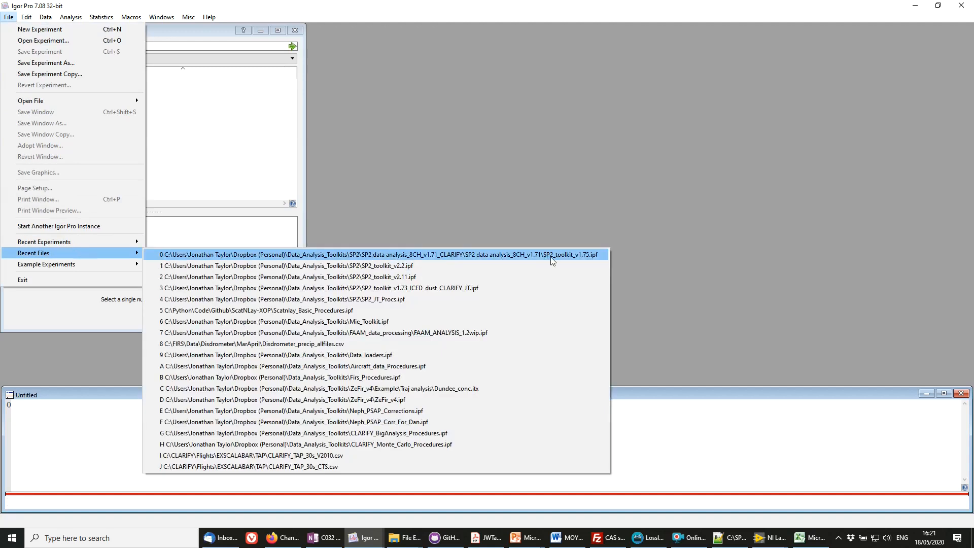
click(585, 256)
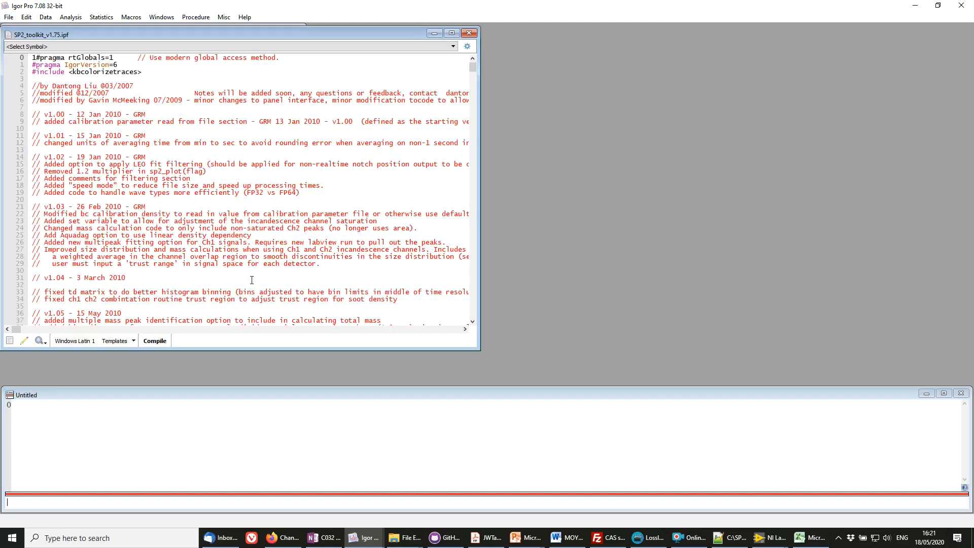
click(153, 341)
Step: Launch the SP2 toolkit panel and apply the default global variables
click(242, 18)
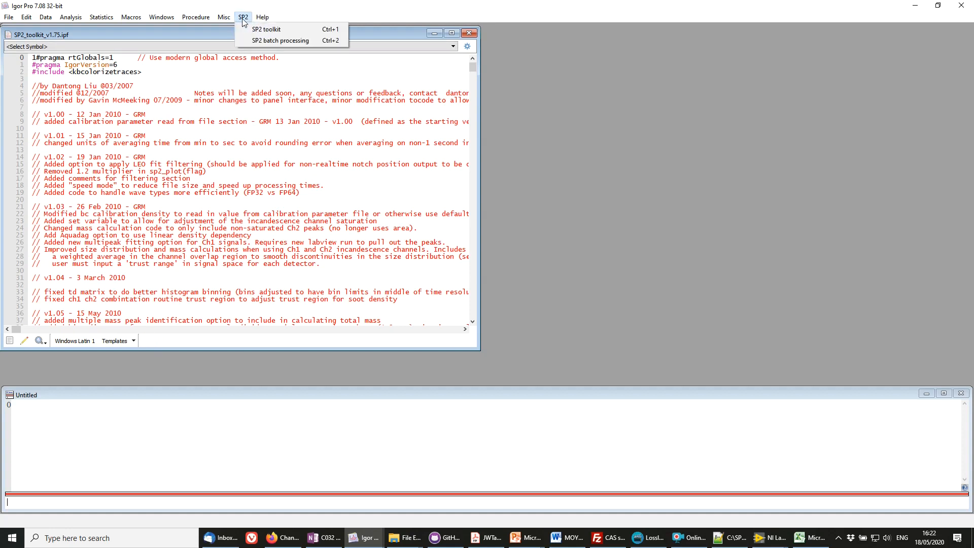
click(284, 29)
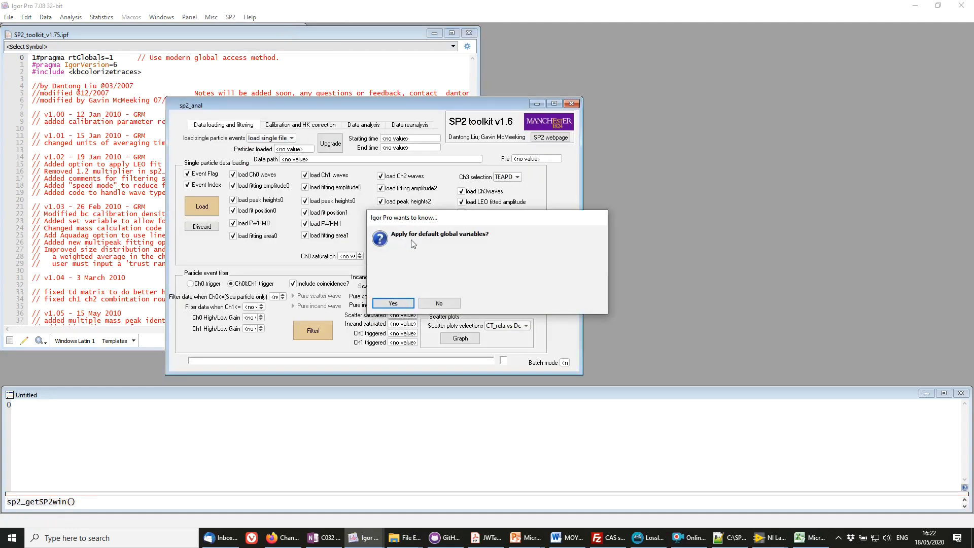
click(394, 304)
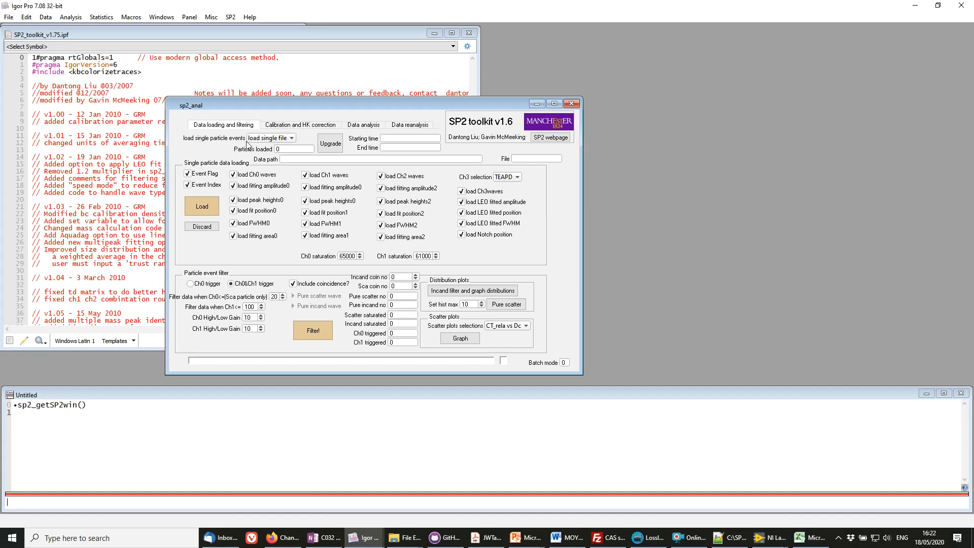
Step: Load the single particle file 20170819x001.xls from C:\SP2_Examples\C032_cals into the SP2 toolkit
click(264, 139)
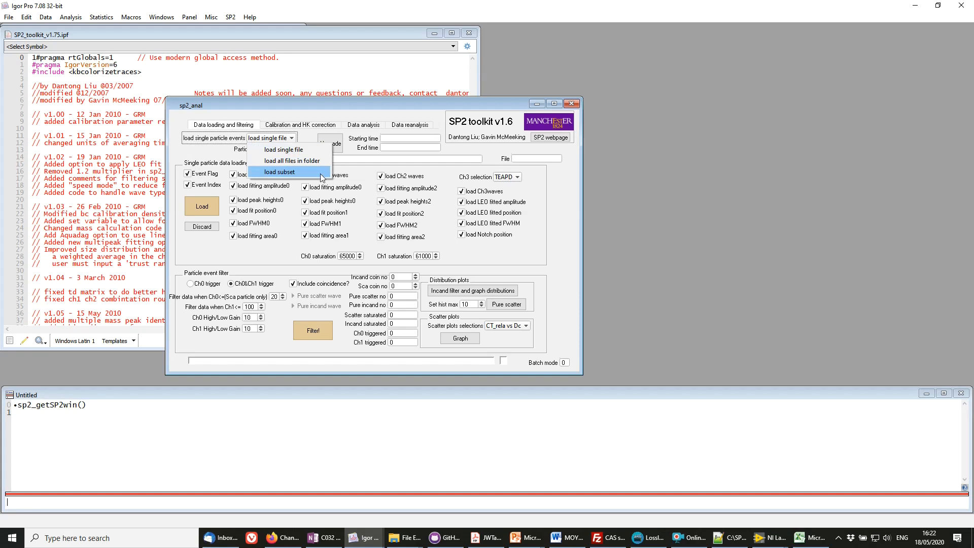
click(316, 149)
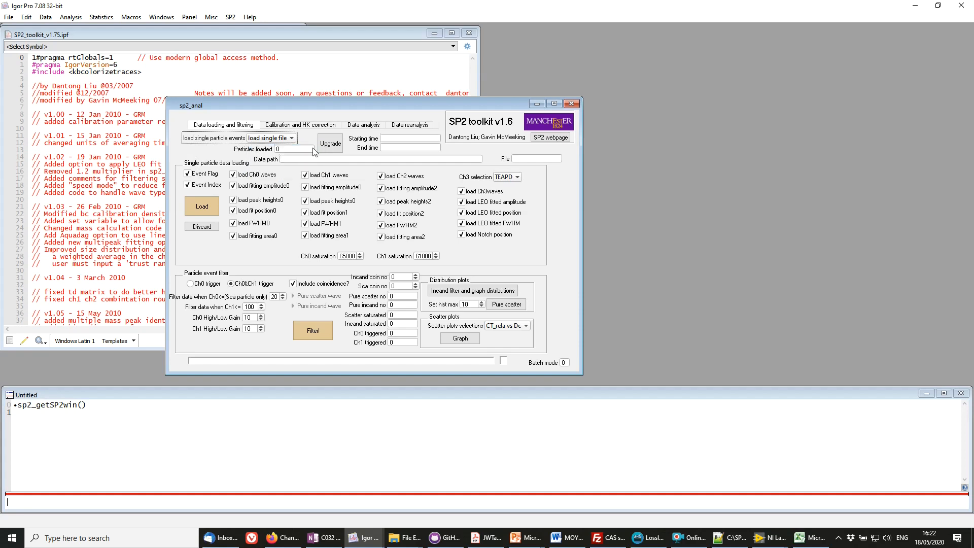
click(211, 206)
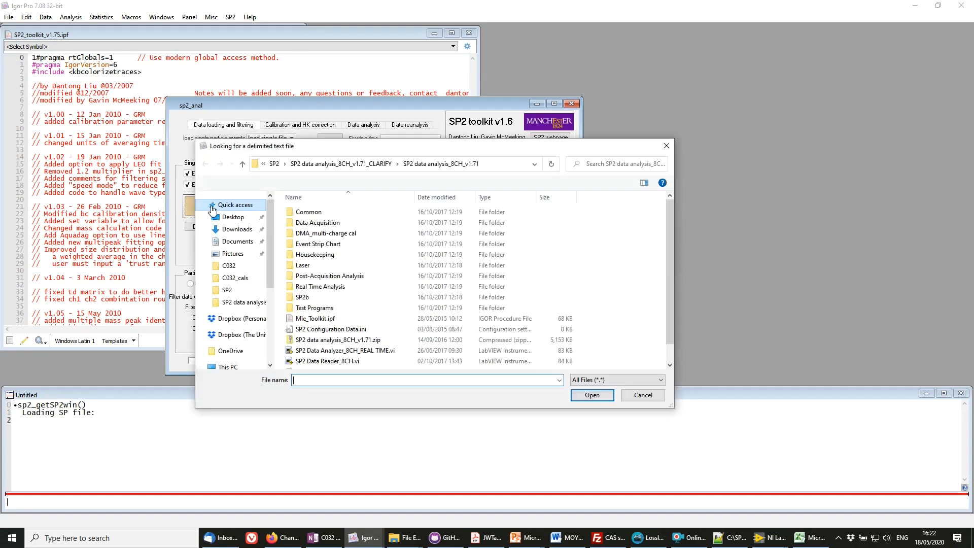
scroll(266, 294, down, 4)
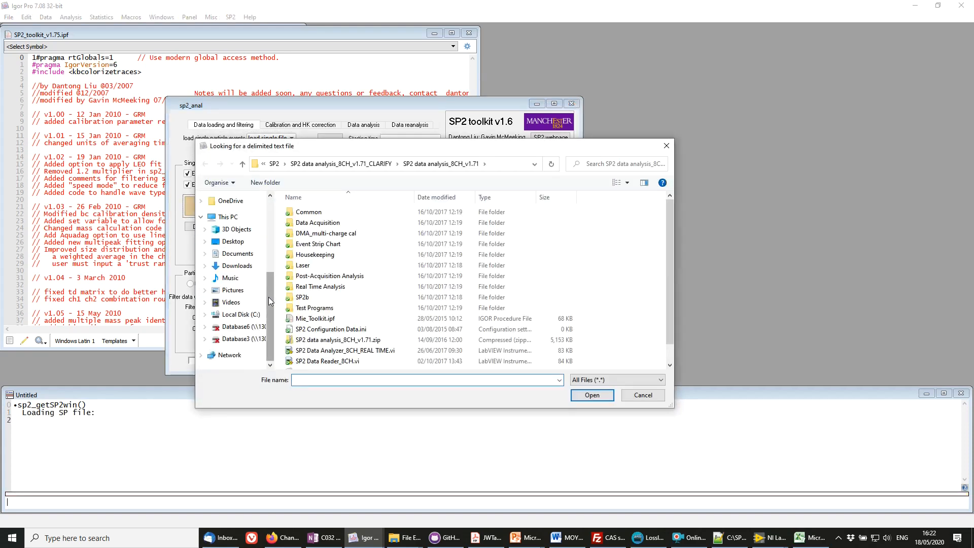
click(255, 316)
scroll(314, 317, down, 3)
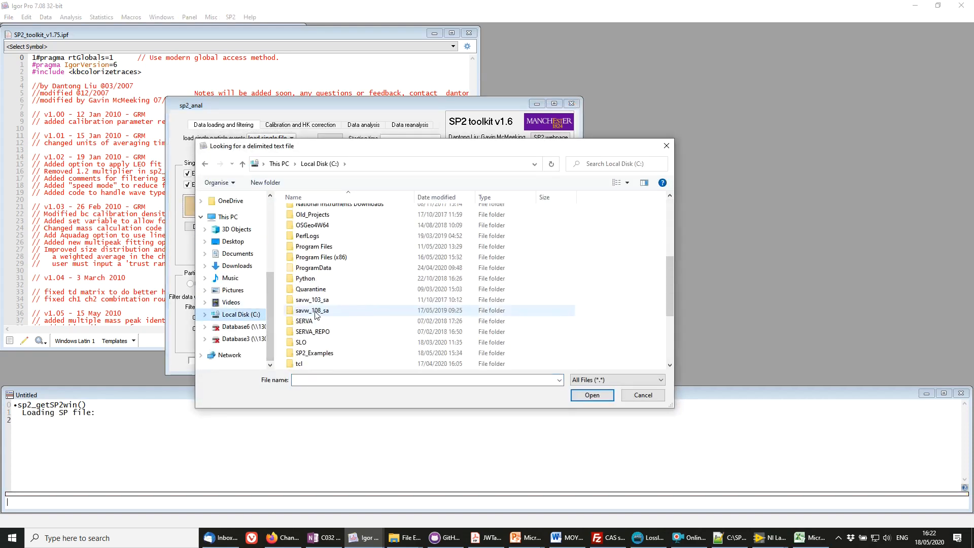
double_click(348, 321)
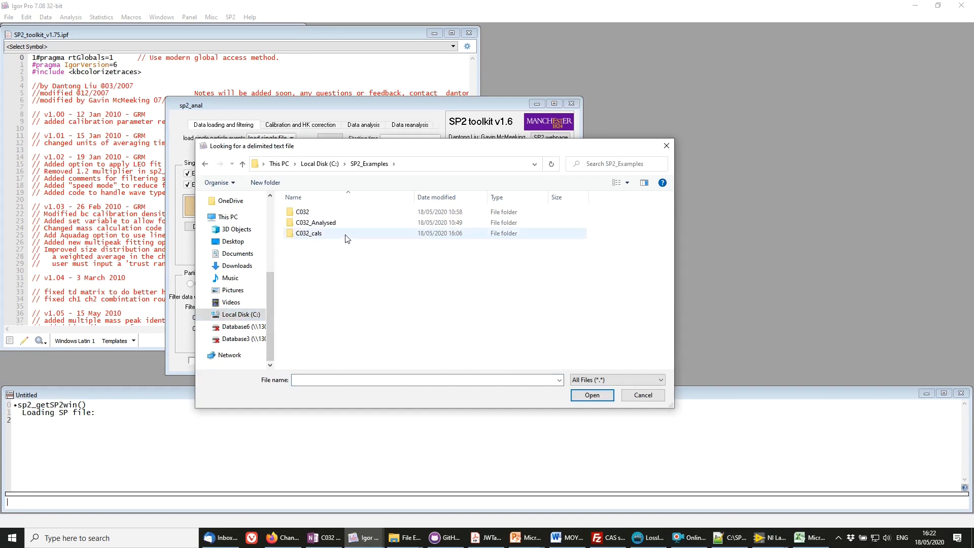
double_click(309, 234)
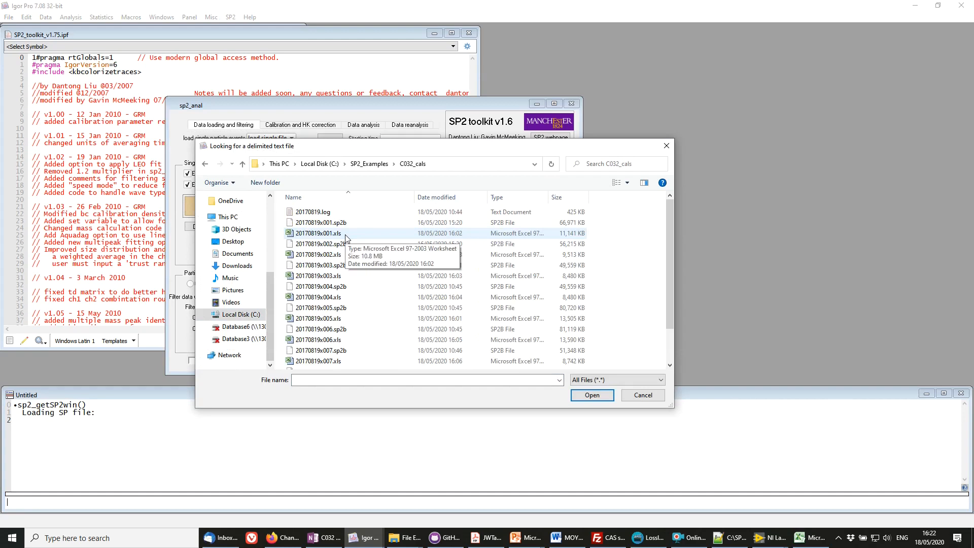
click(320, 235)
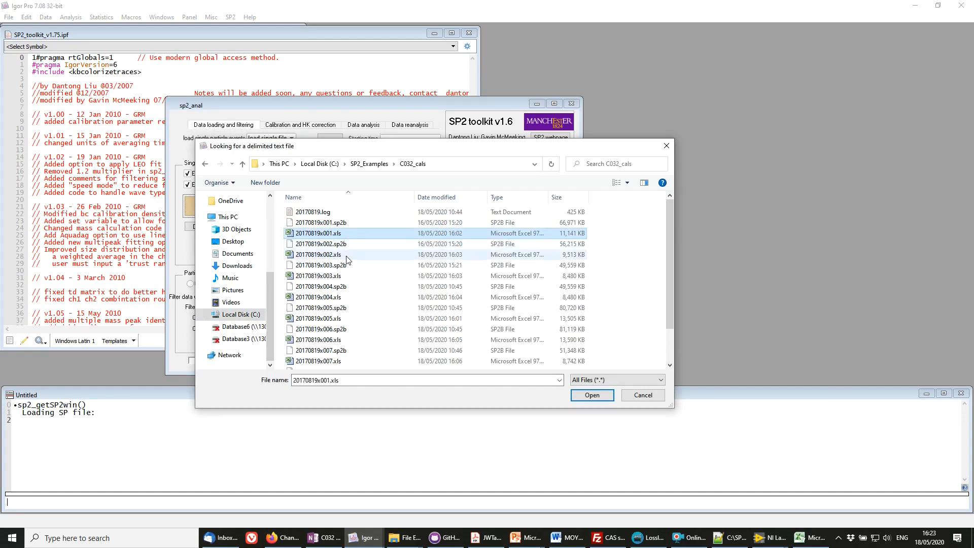
click(582, 394)
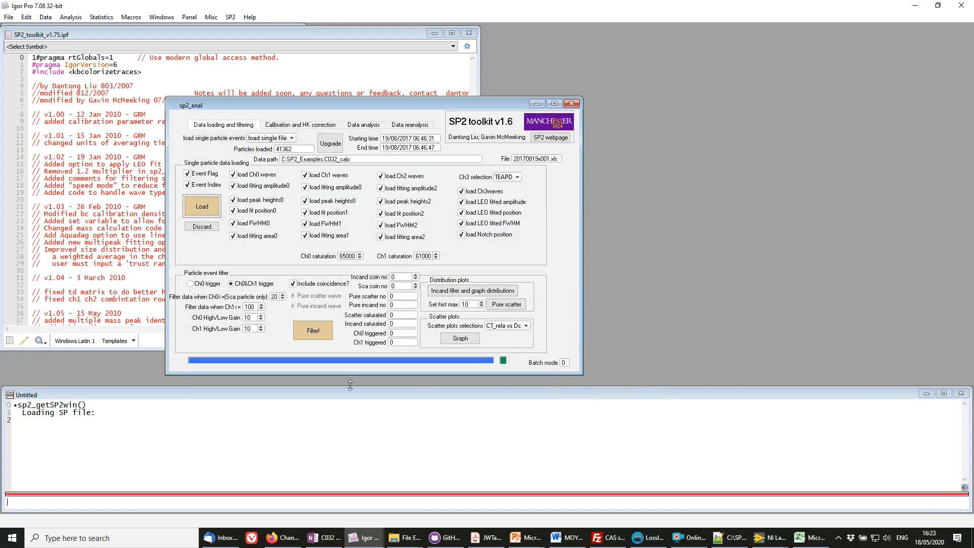
Step: Open the Data Browser and preview the loaded waves from Chi_2_Amp_2__0_ through Event_Flag
click(45, 17)
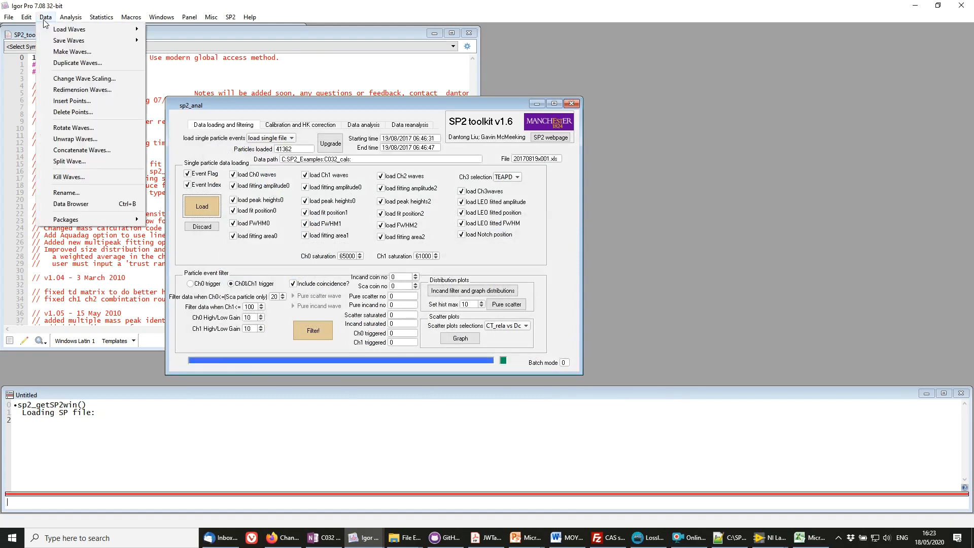
click(71, 204)
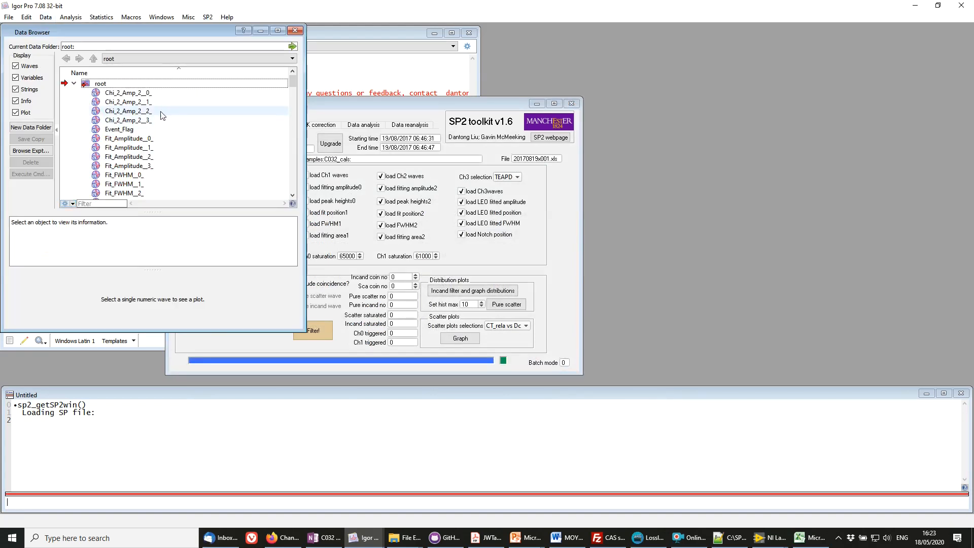
click(161, 95)
click(183, 103)
click(186, 111)
click(187, 127)
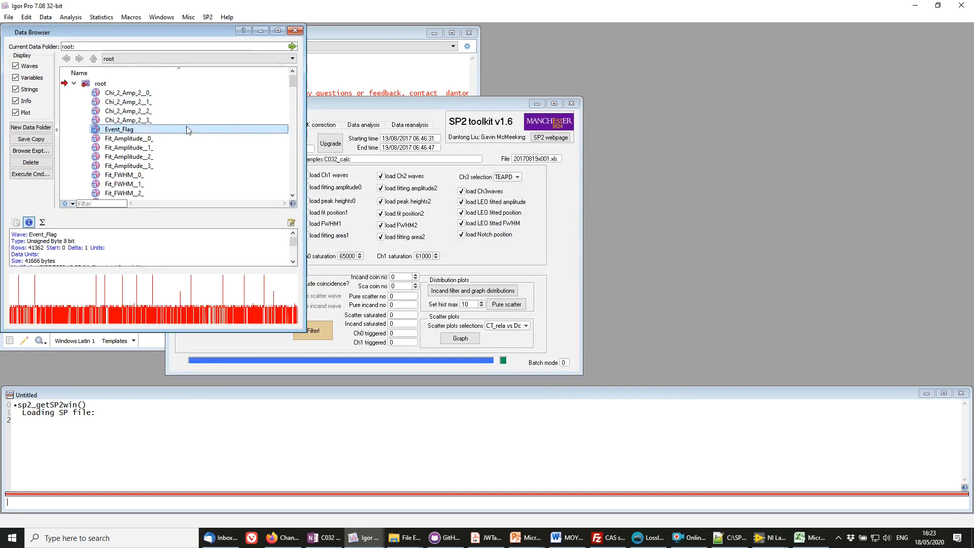
Step: Switch to 20170819x001.xls in Excel and examine the channel 0 column headings from Peak Height to Iterations
click(810, 538)
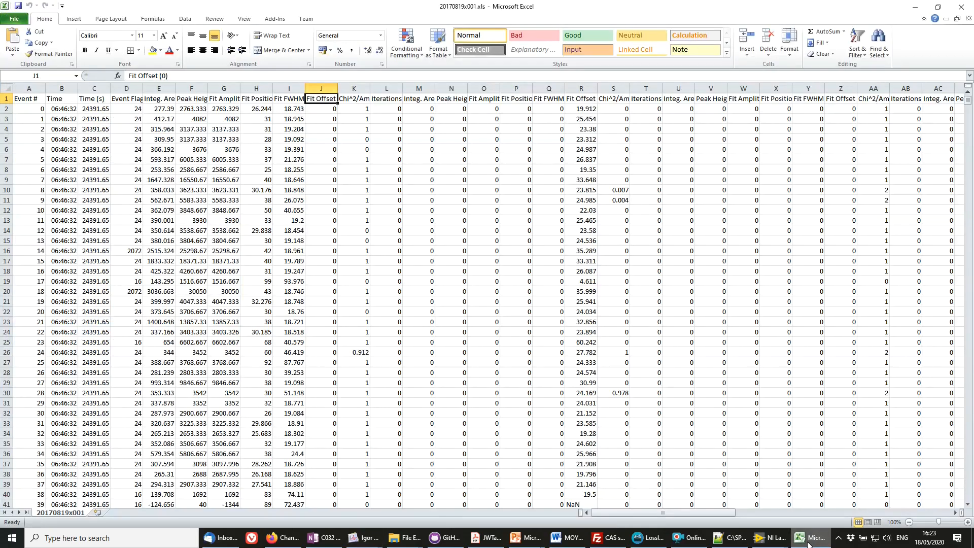
click(189, 100)
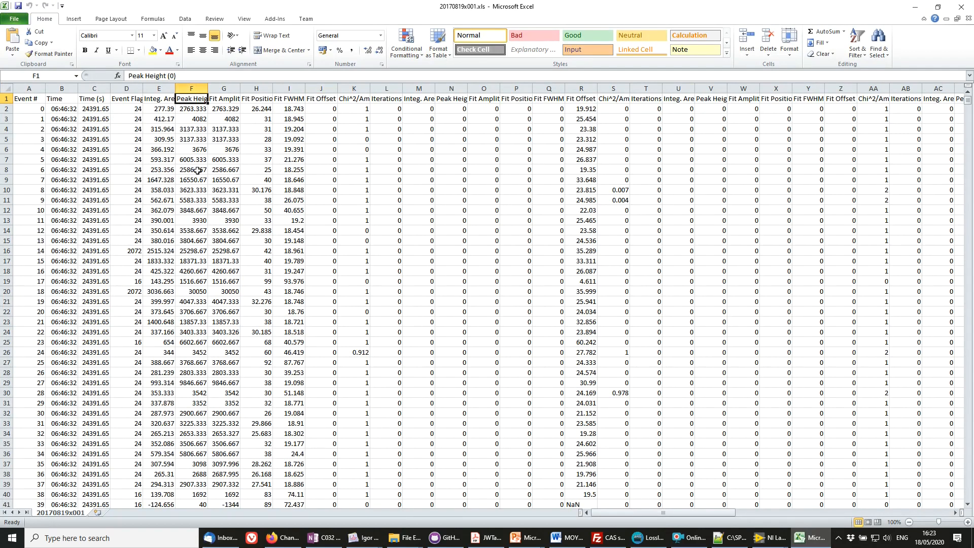
key(Right)
key(Right)
key(Right)
key(Right)
key(Right)
key(Right)
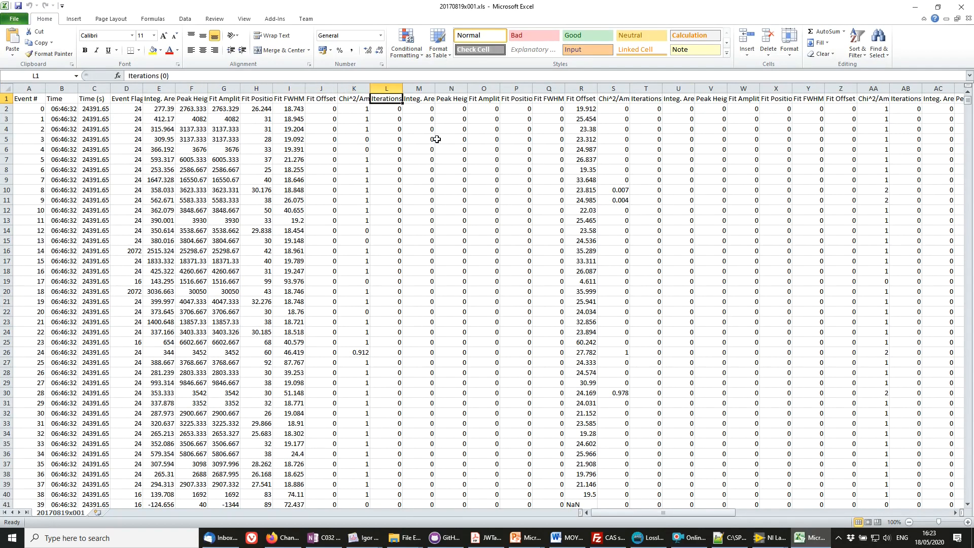
click(915, 7)
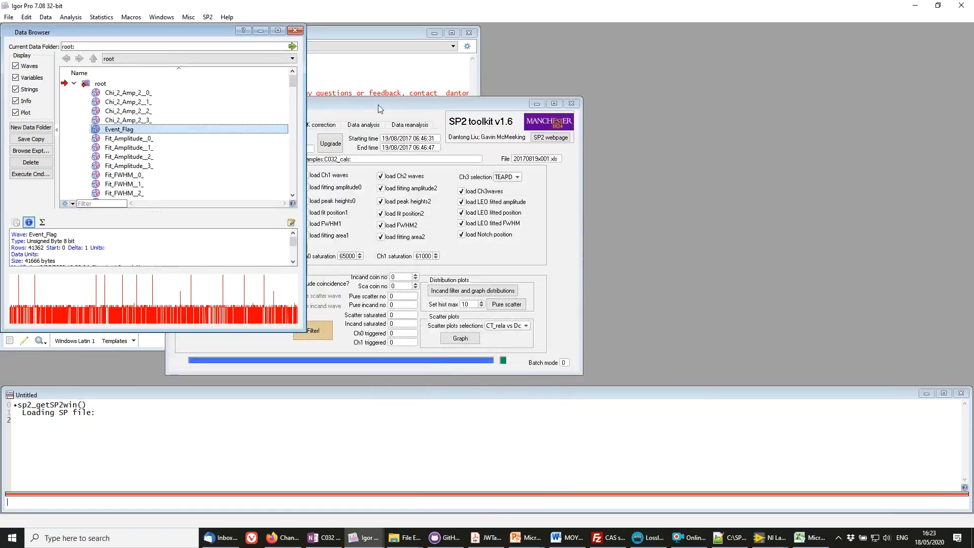
Step: Preview the Fit_Amplitude waves in Igor Pro's Data Browser and look through the list of waves below them
click(175, 148)
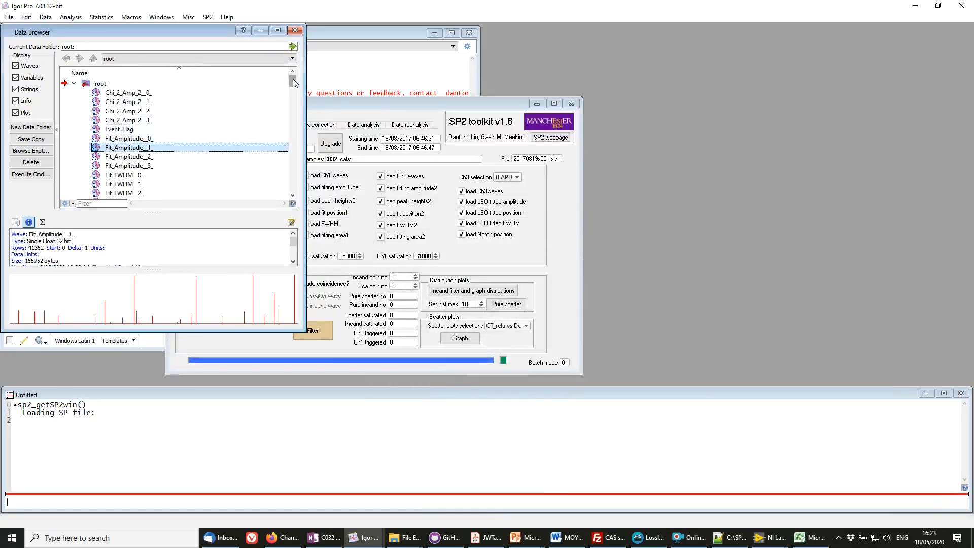
mouse_move(292, 82)
mouse_down()
mouse_move(296, 115)
mouse_move(294, 73)
mouse_up()
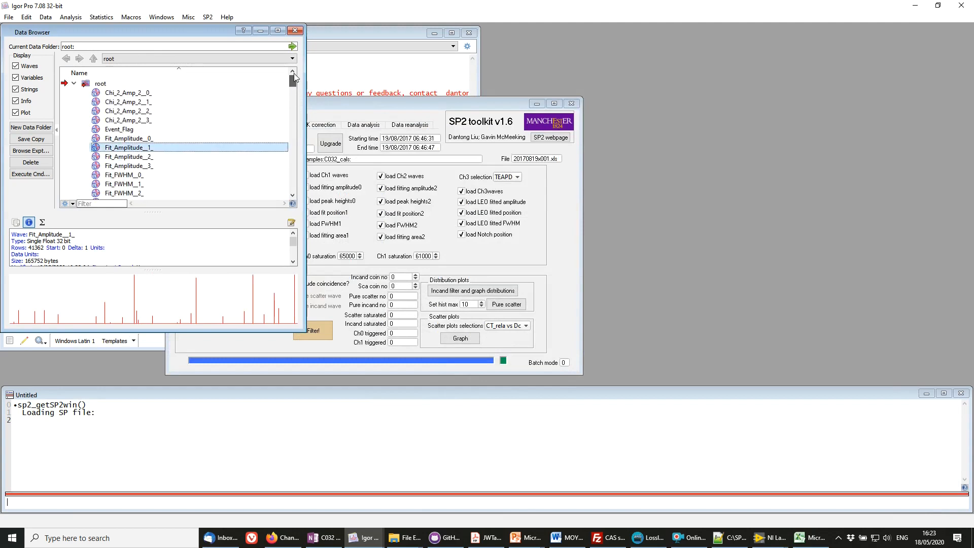
click(196, 93)
click(195, 110)
click(189, 148)
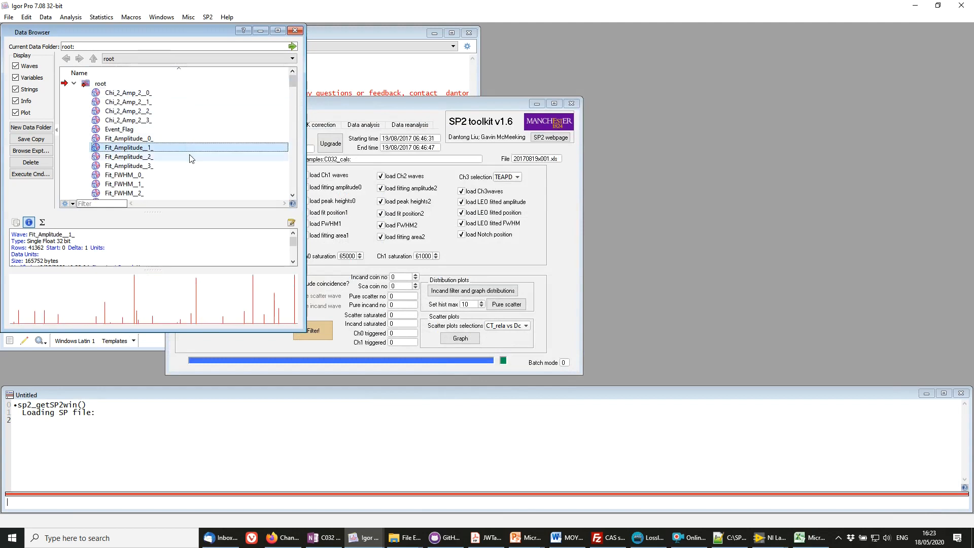
click(193, 166)
scroll(194, 166, down, 4)
scroll(194, 166, down, 1)
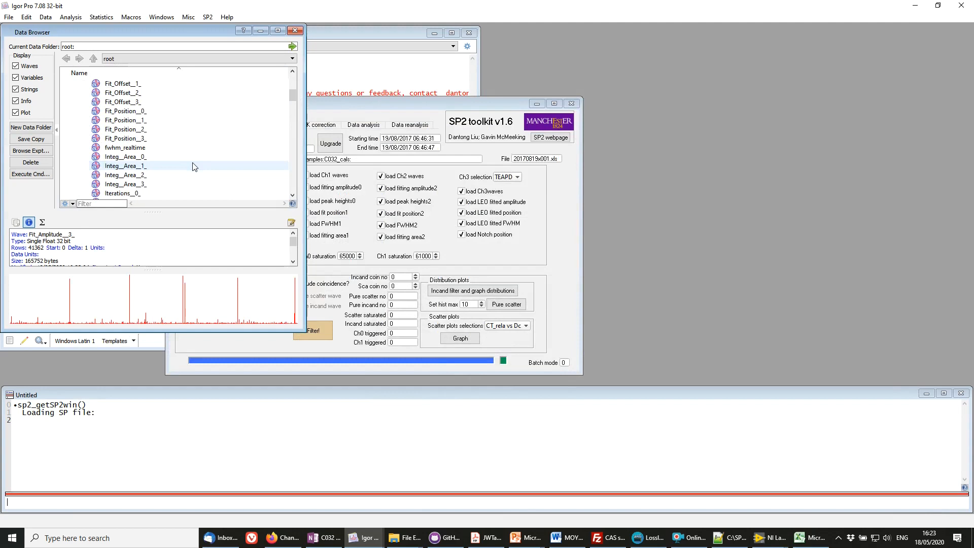
scroll(194, 166, up, 5)
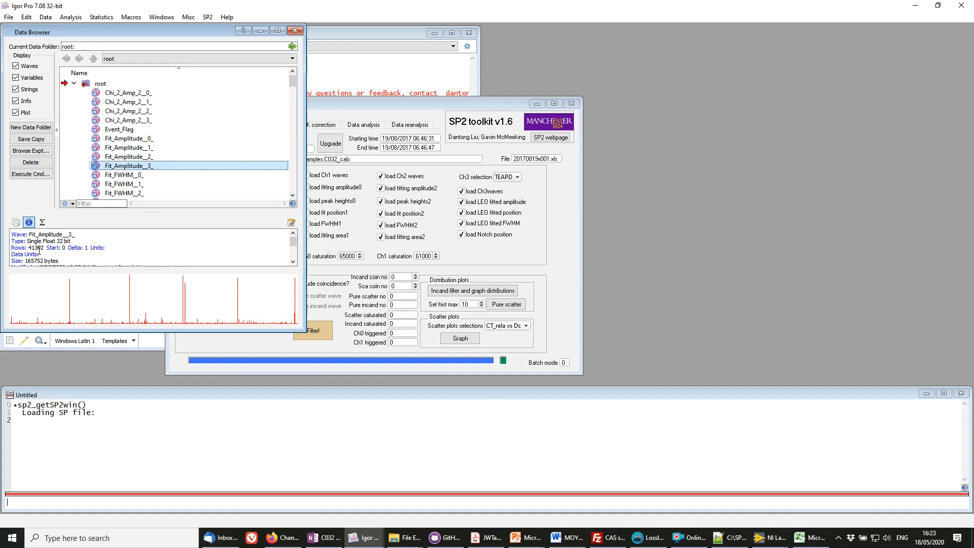
Step: Step through the wave previews from Chi_2_Amp_2__0_ to Fit_Amplitude__0_, and inspect Fit_Amplitude__2_
click(139, 93)
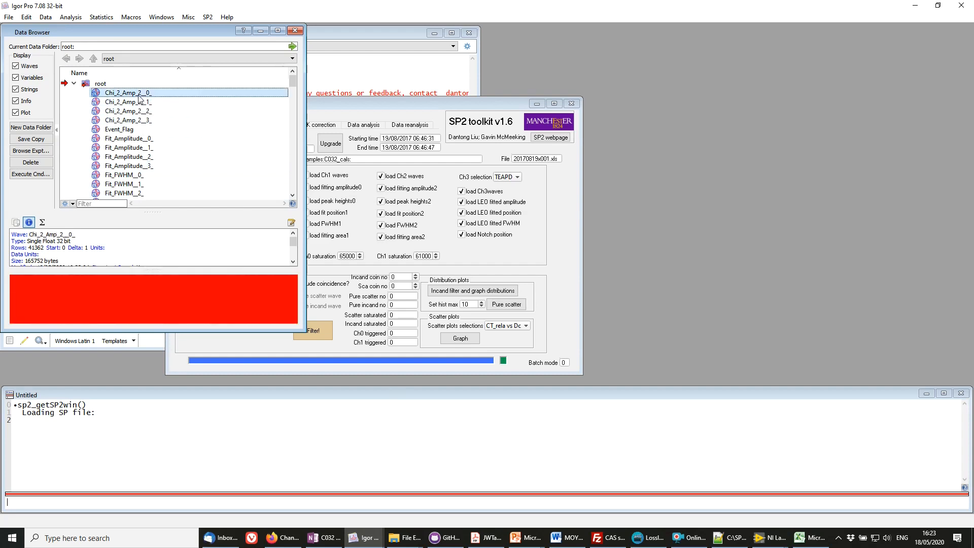
key(Down)
key(Down)
key(Down)
key(Down)
key(Down)
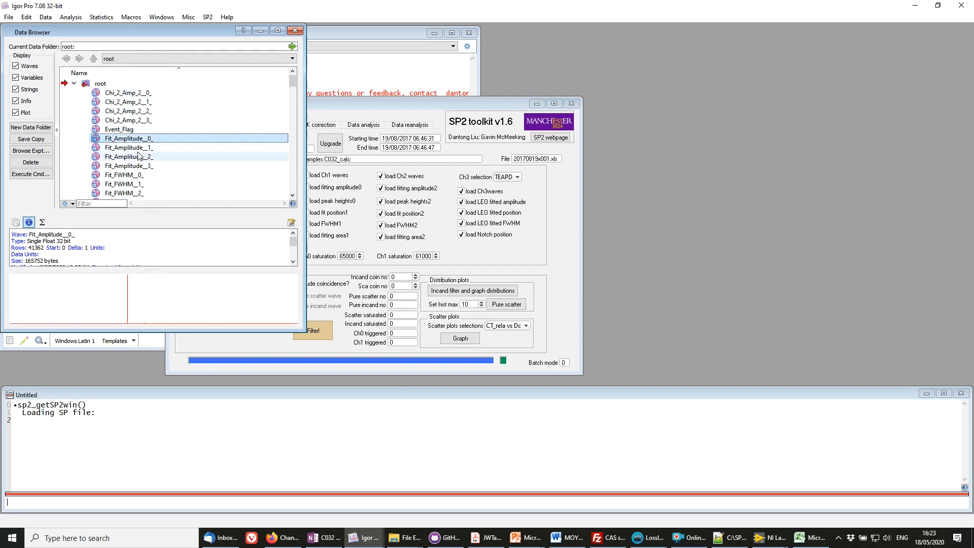
click(140, 156)
Step: Discard and reload the single particle data from 20170819x001.xls, and run the particle event filter
click(334, 107)
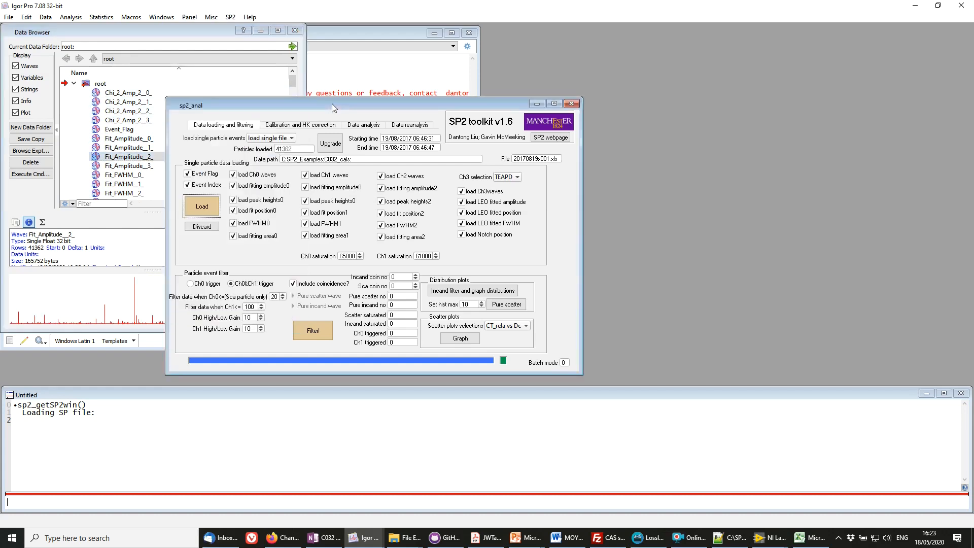
click(207, 227)
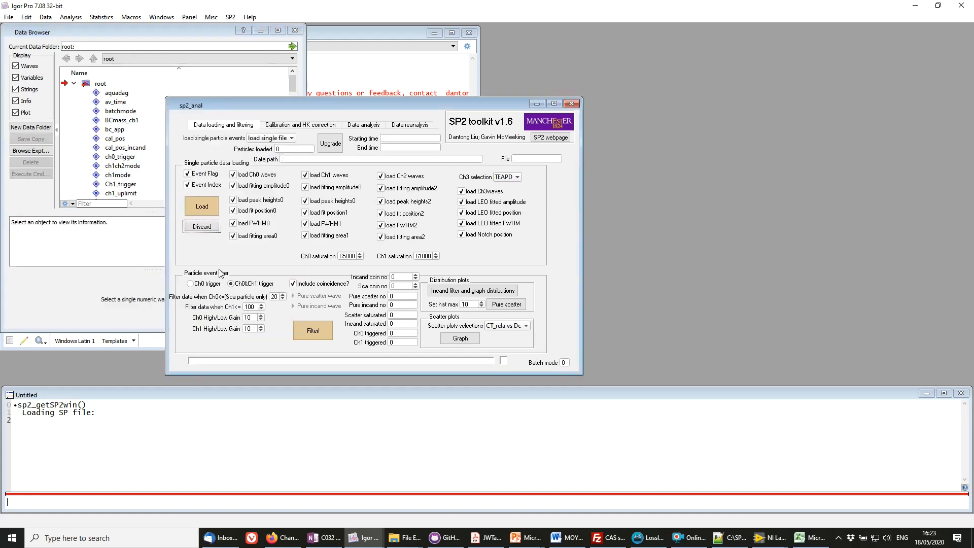
click(199, 205)
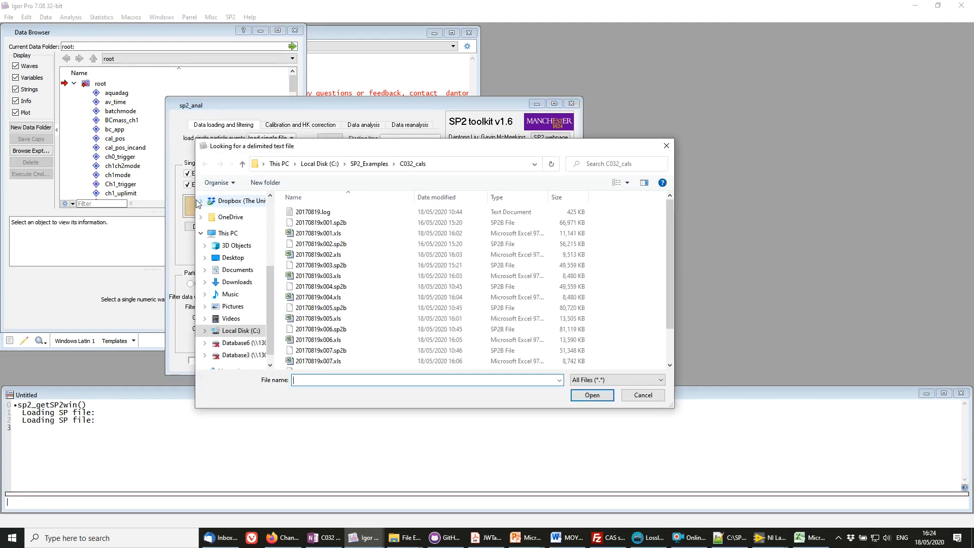
double_click(327, 234)
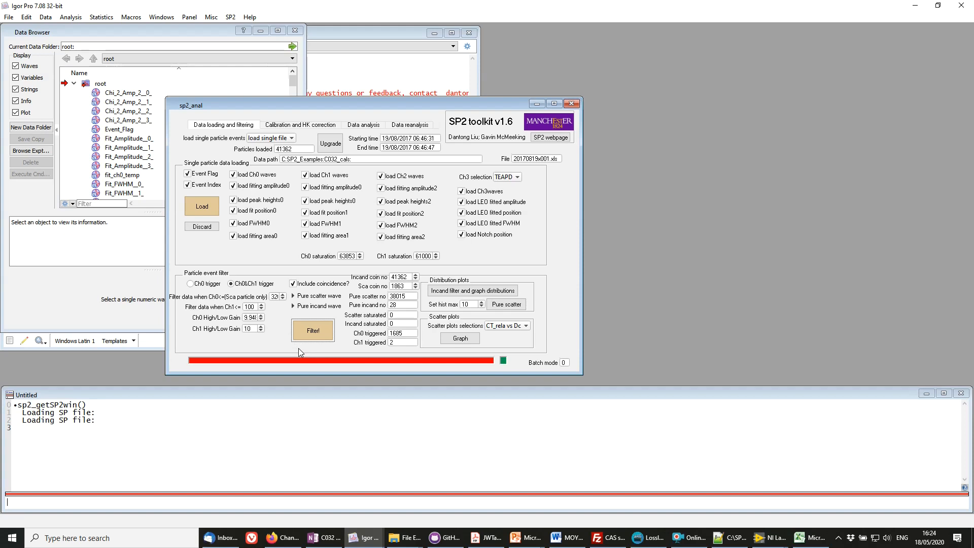
Step: Check the pure scatter and pure incandescence particle counts in the particle event filter results
click(394, 297)
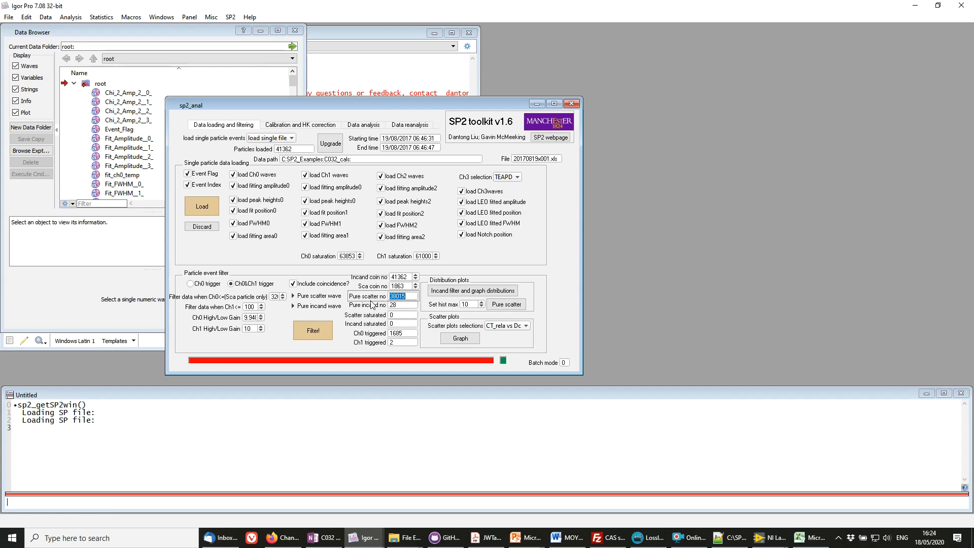
click(396, 305)
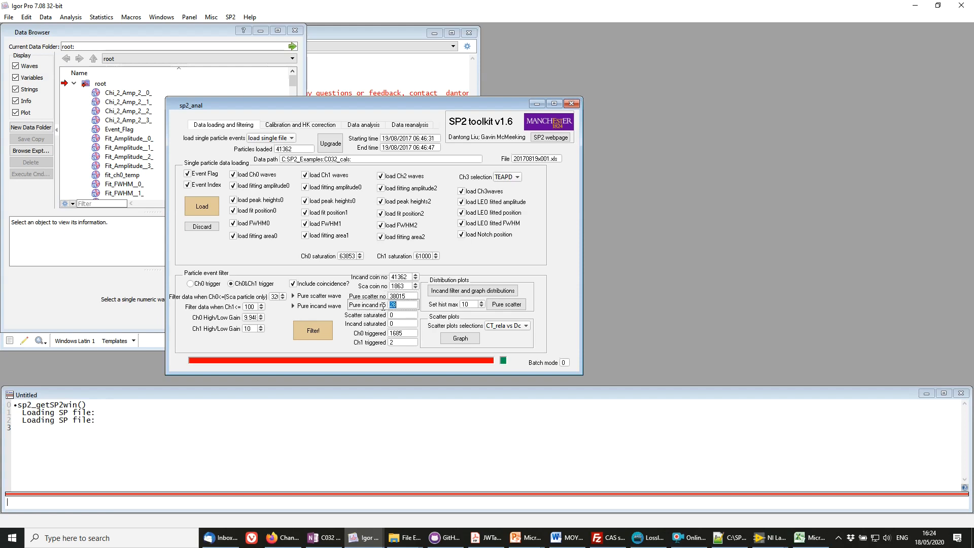
click(406, 306)
click(412, 295)
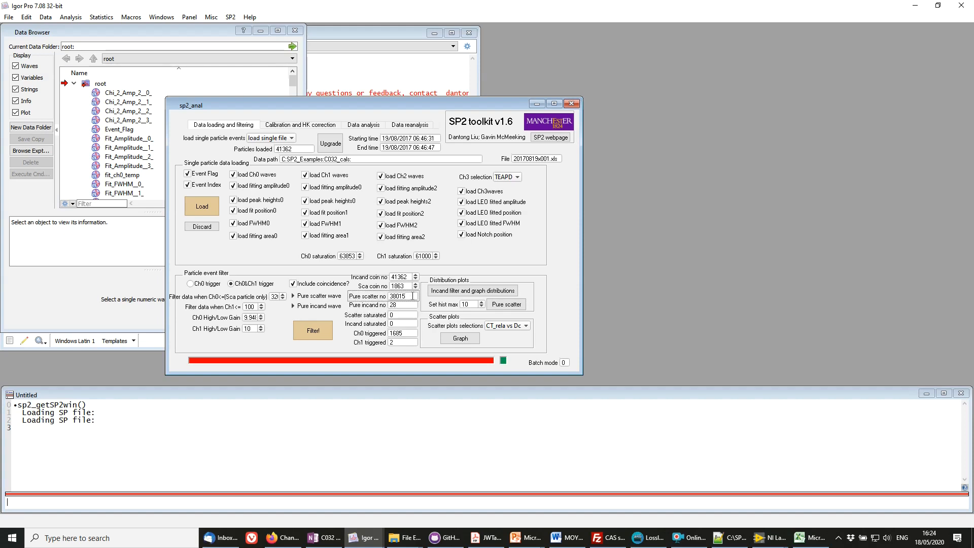
click(525, 341)
Step: Expand the pure_scatter_particles folder in the Data Browser and preview the pure_scatter_peak and pure_scatter_peak_FWHM waves
click(126, 223)
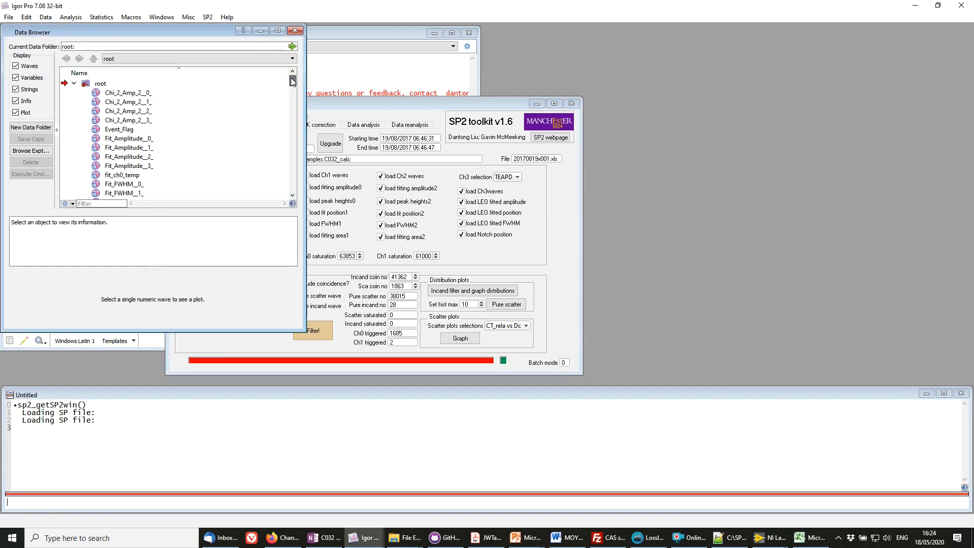
drag(293, 81, 303, 193)
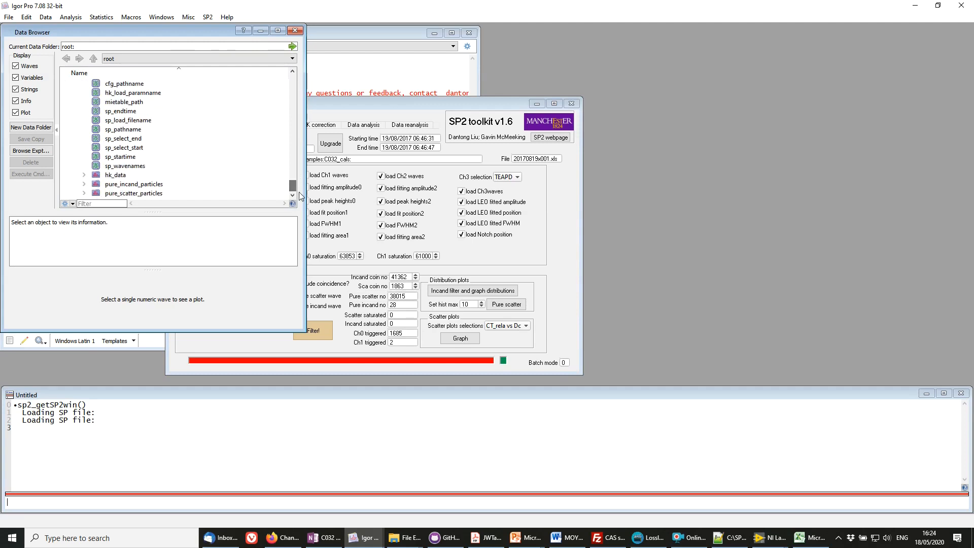
click(84, 193)
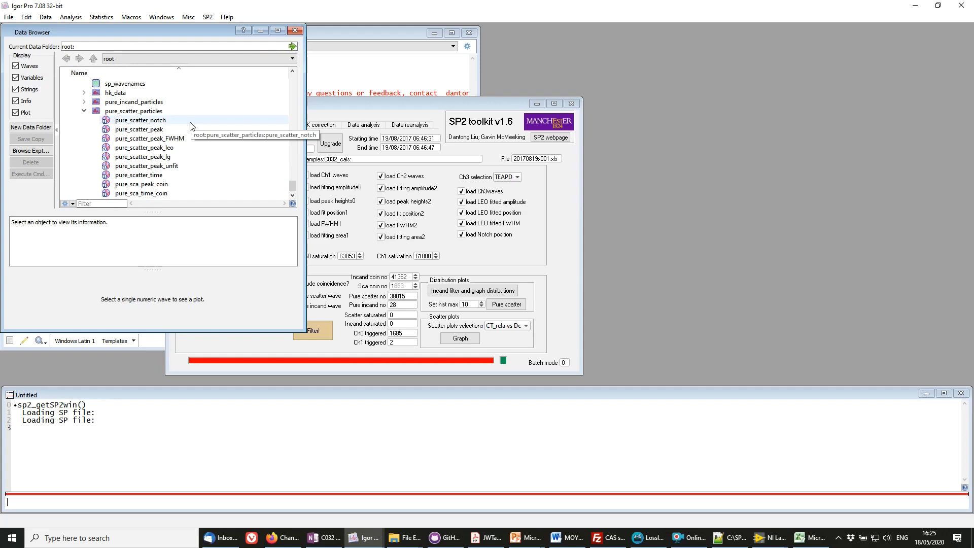
click(150, 131)
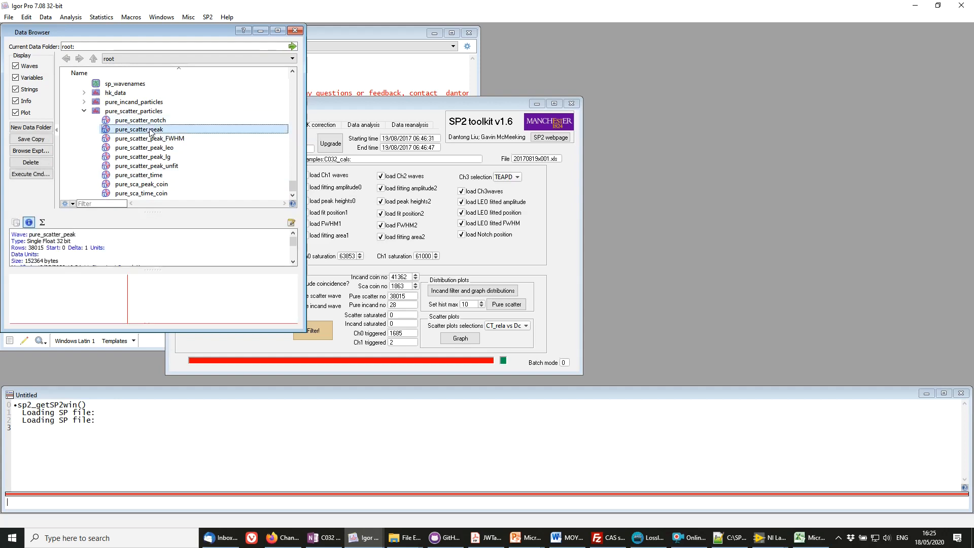
click(149, 140)
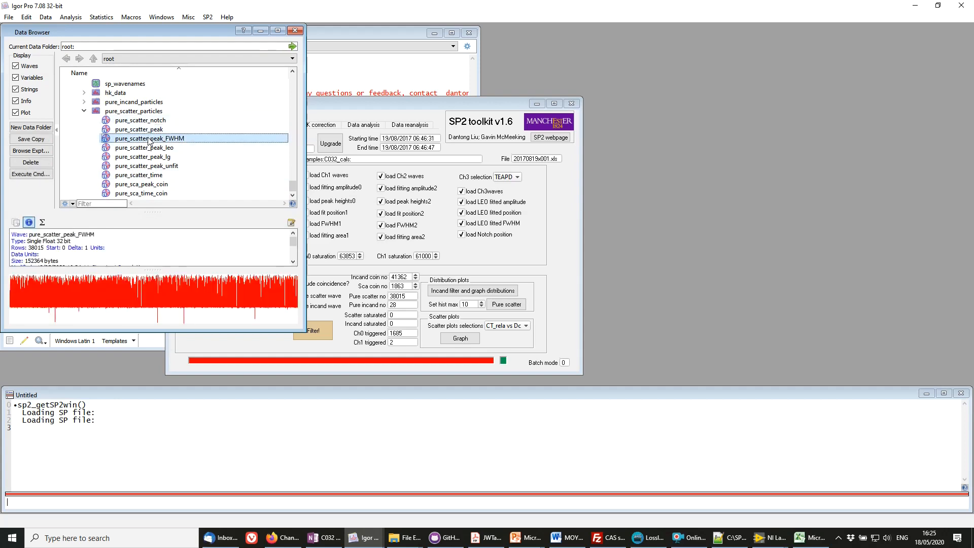
Step: Preview the pure_scatter_peak_leo and pure_scatter_peak_lg waves in the pure_scatter_particles folder
click(146, 149)
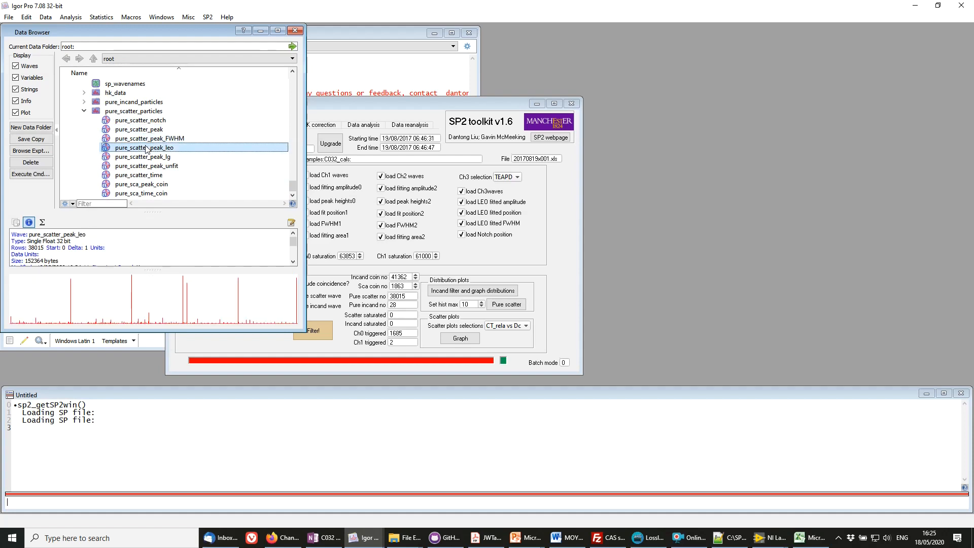
click(143, 158)
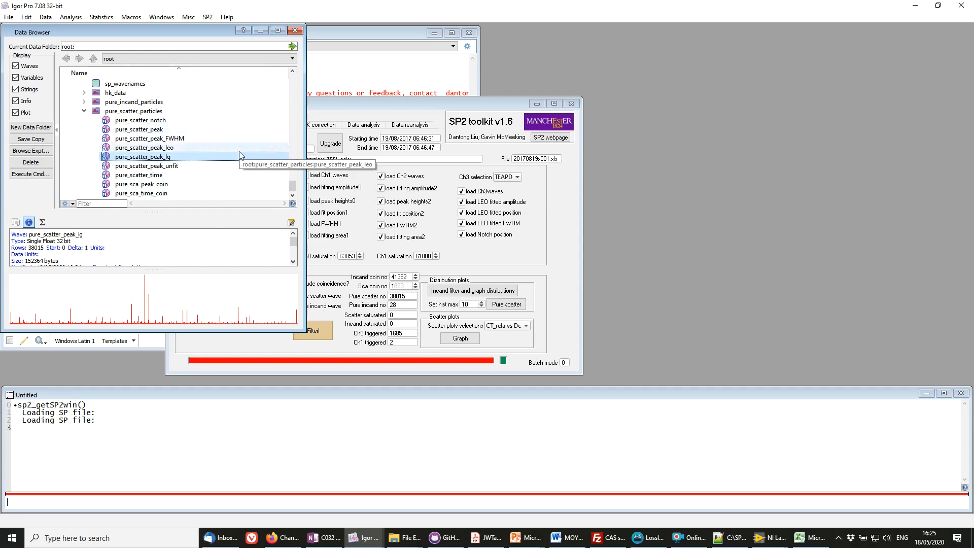
Step: Replace the loaded single particle data with 20170819x005.xls and run the particle event filter
click(361, 103)
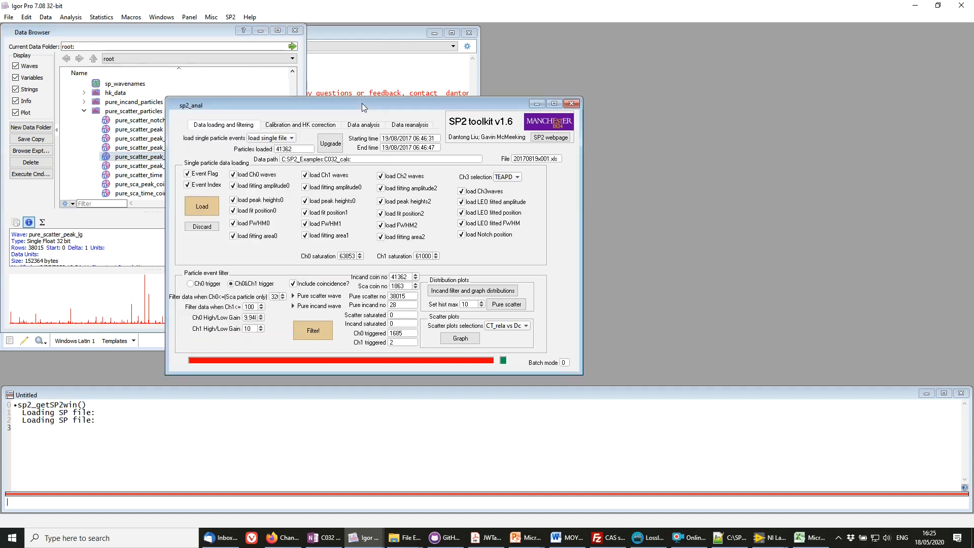
click(213, 227)
click(212, 208)
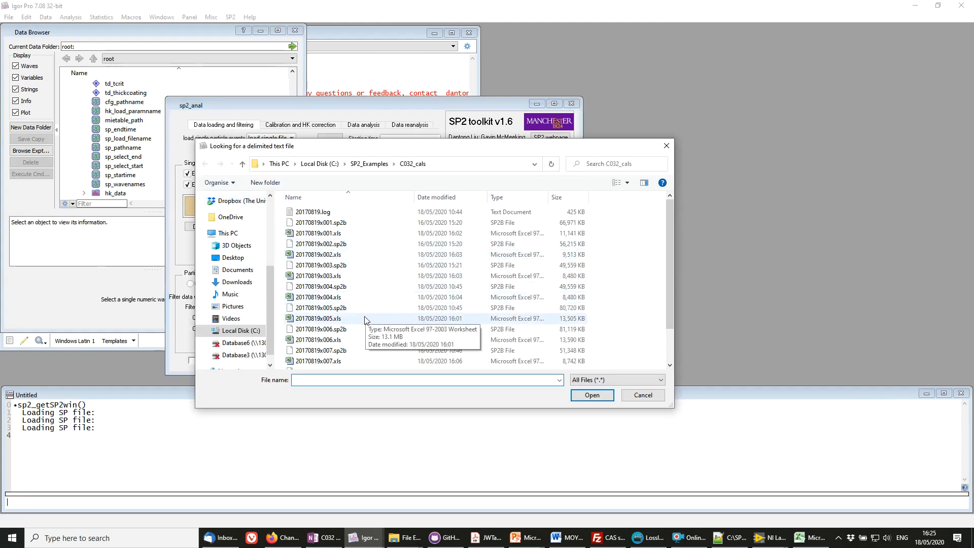
double_click(337, 318)
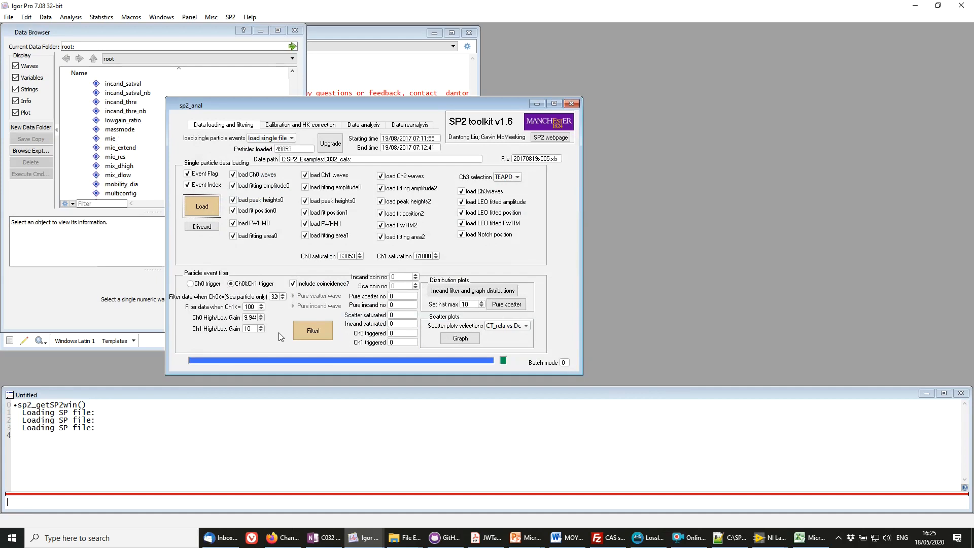
click(299, 333)
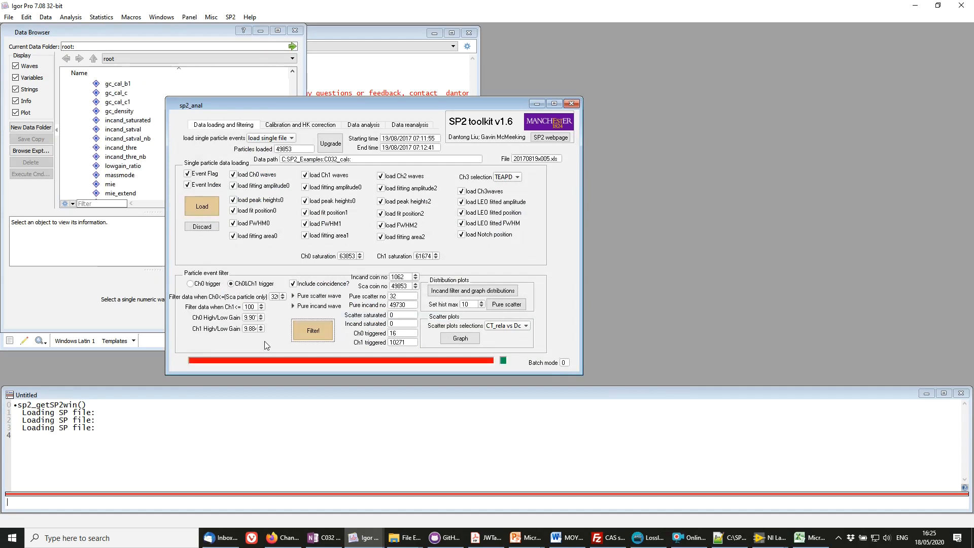
Step: Check the pure scatter and pure incandescence particle counts for the filtered 20170819x005.xls data
click(393, 296)
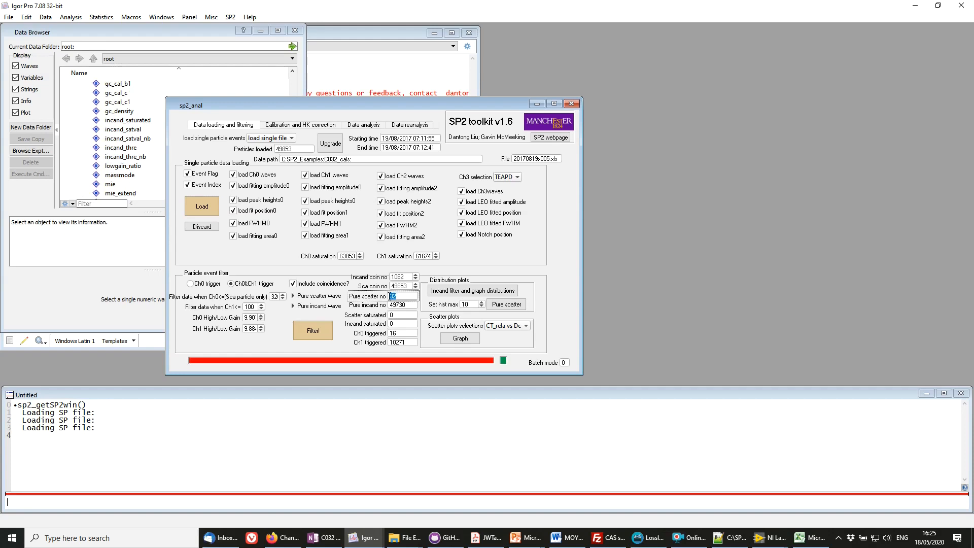
click(411, 306)
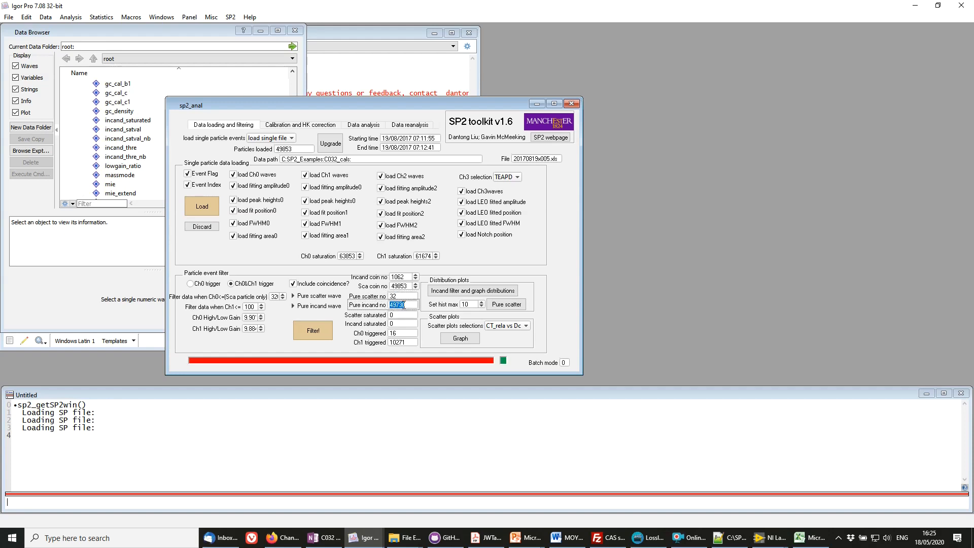
click(411, 304)
Step: Expand the pure_incand_particles folder in the Data Browser and preview the pure_incand_peak, ch1/ch2 and ch3/ch1 waves
click(216, 38)
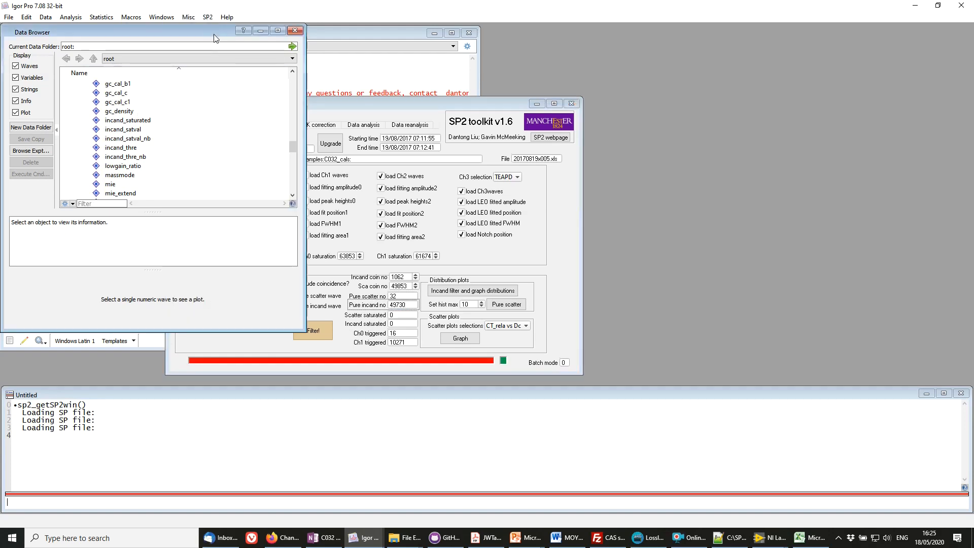
drag(293, 147, 290, 190)
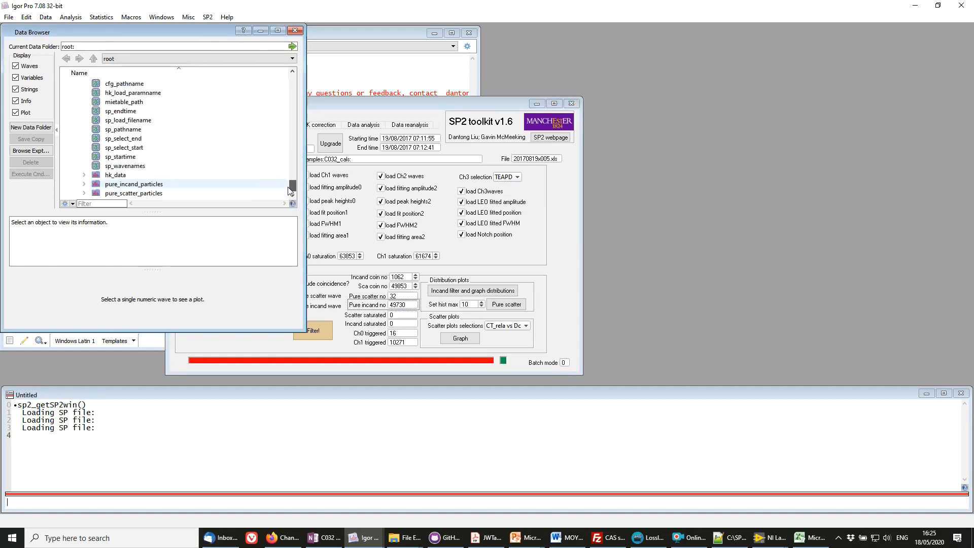
click(150, 185)
click(85, 185)
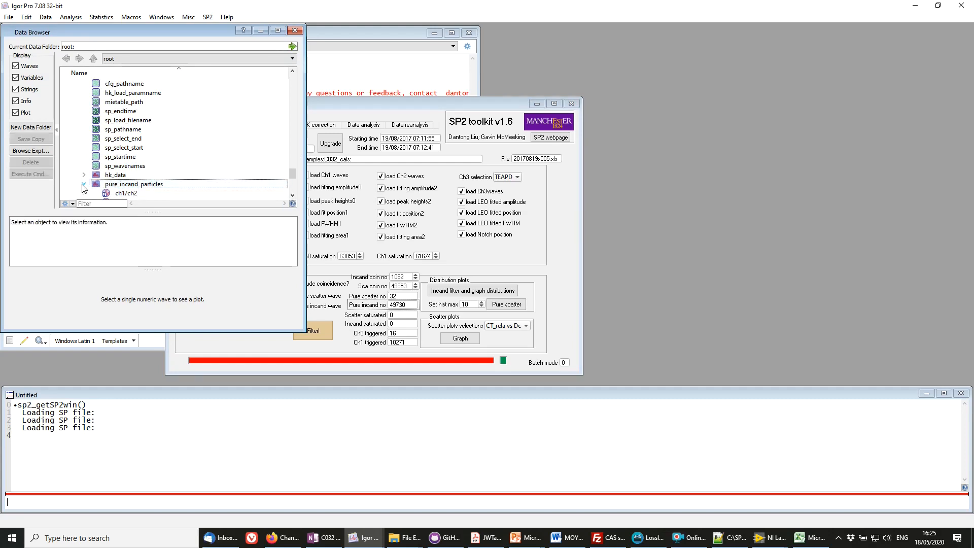
scroll(231, 163, down, 3)
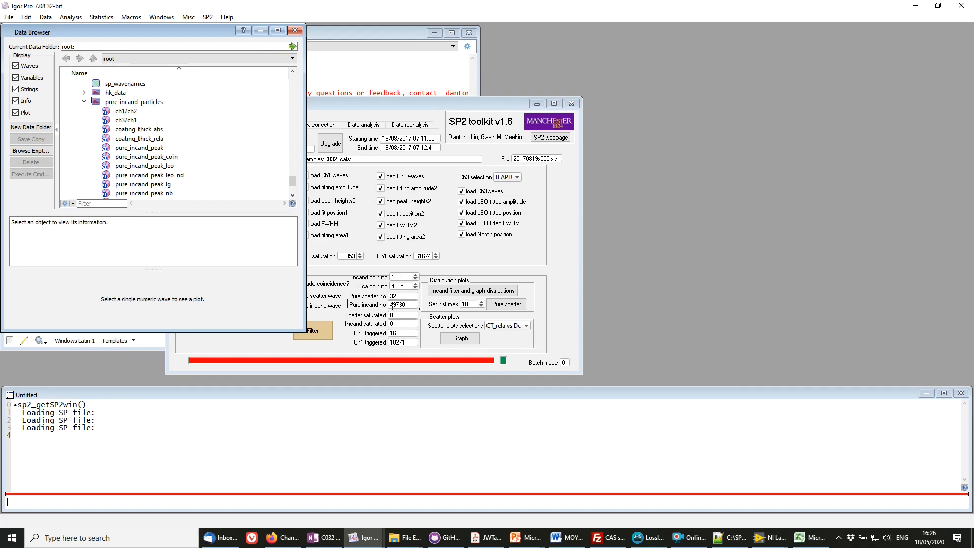
click(157, 150)
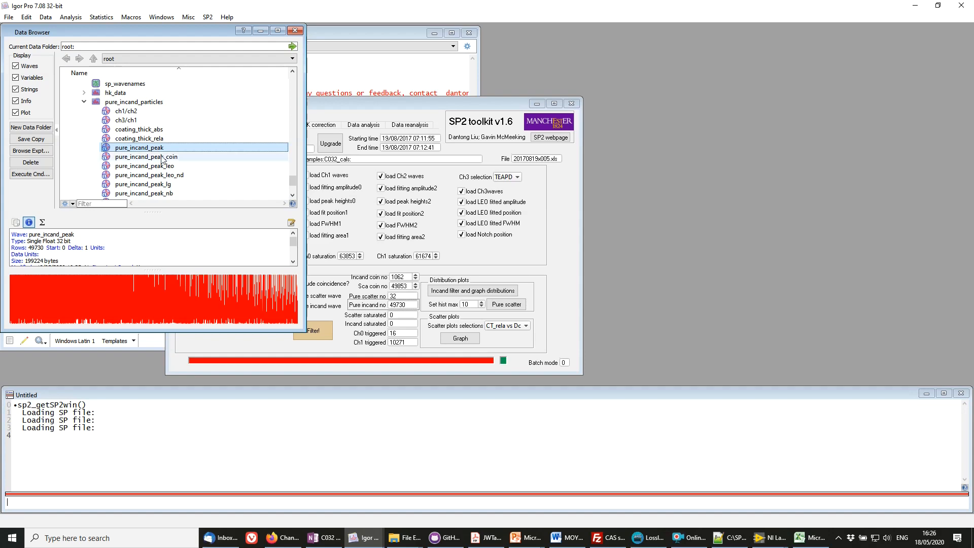
click(155, 112)
click(160, 121)
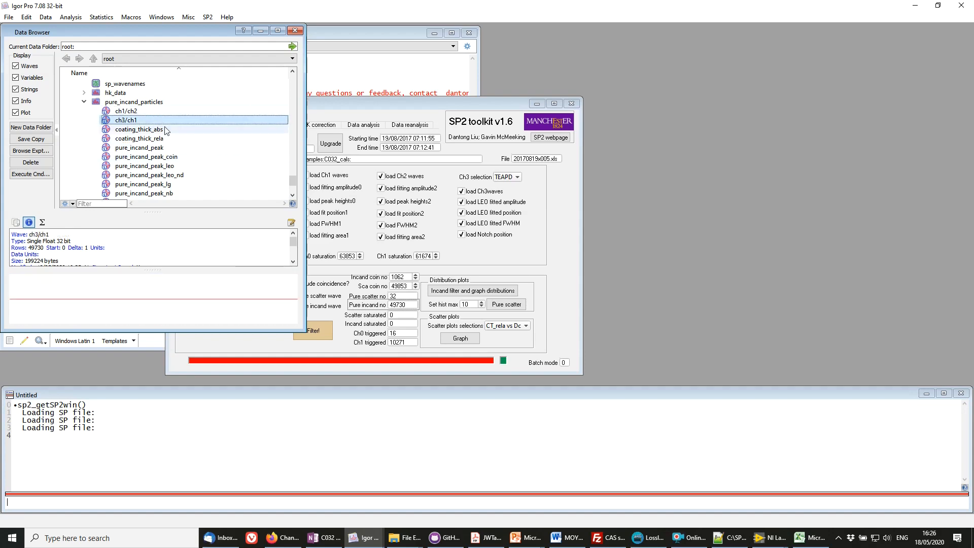
scroll(199, 145, down, 1)
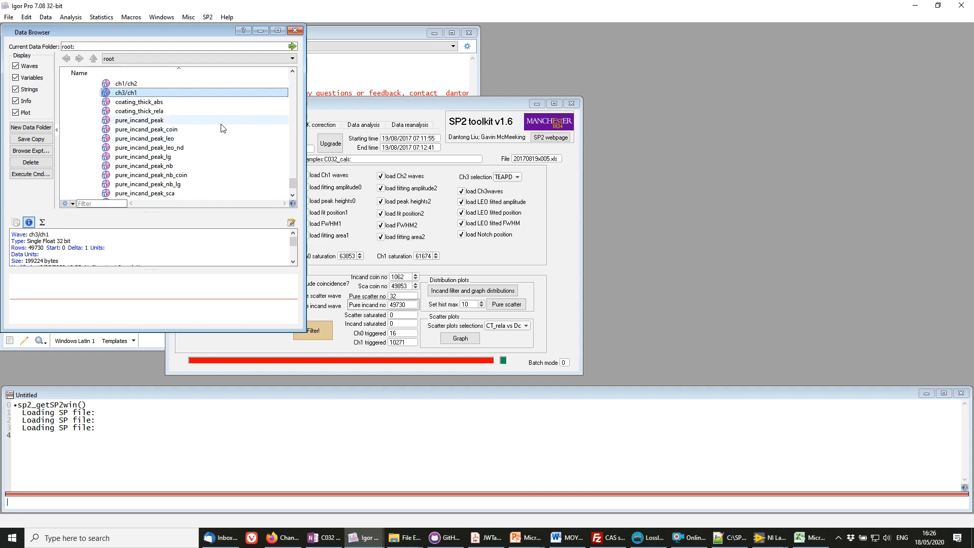
Step: Compare the previews of the pure_incand_peak, pure_incand_peak_lg, pure_incand_peak_nb, pure_incand_peak_nb_lg and pure_incand_peak_leo waves
click(158, 121)
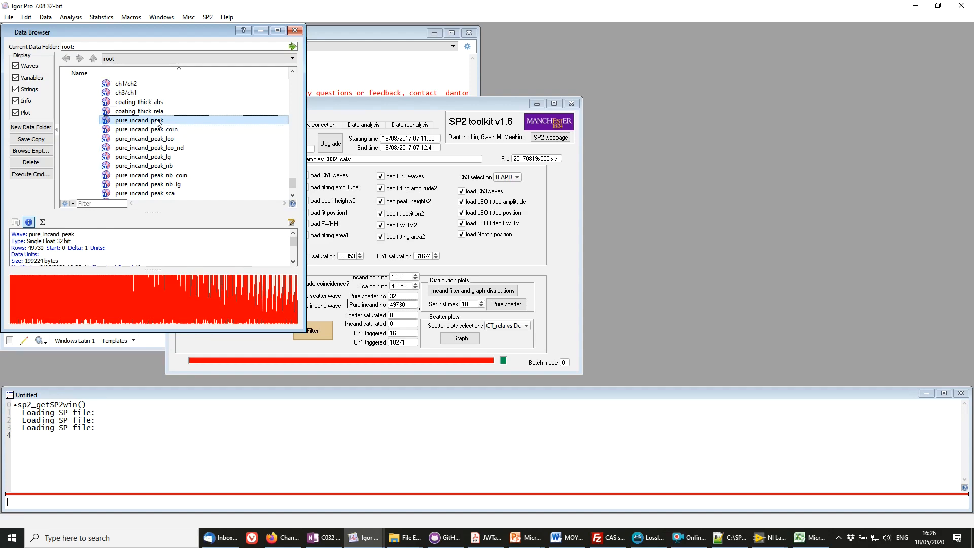
click(178, 159)
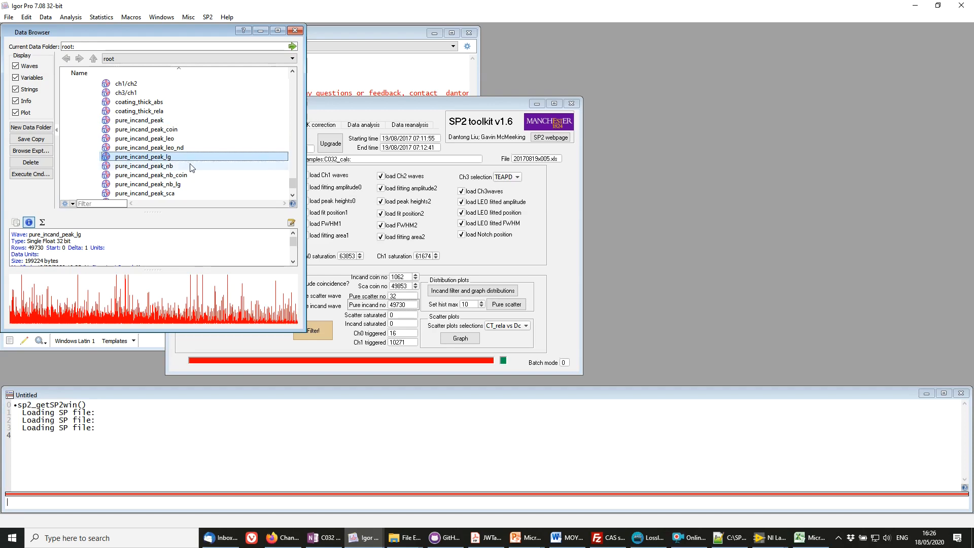
click(192, 166)
click(193, 185)
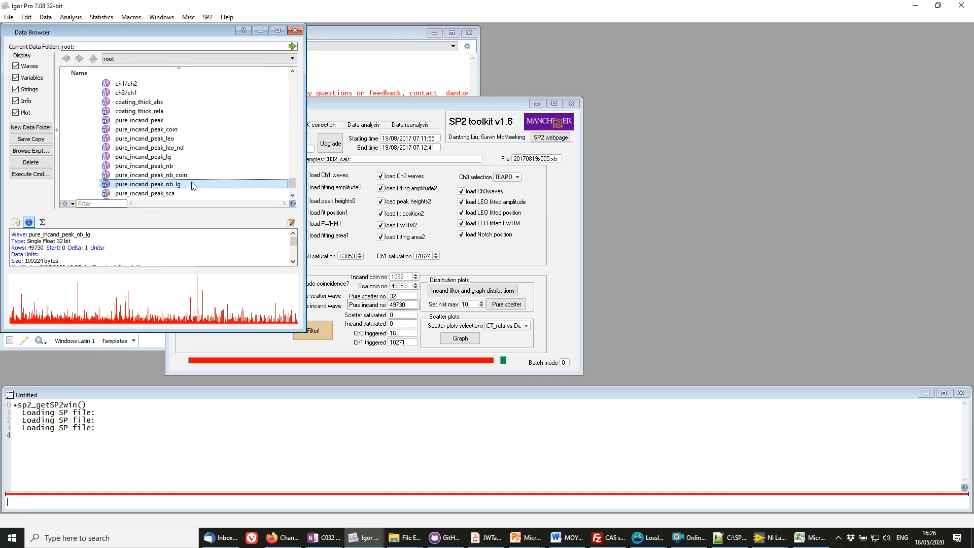
click(163, 140)
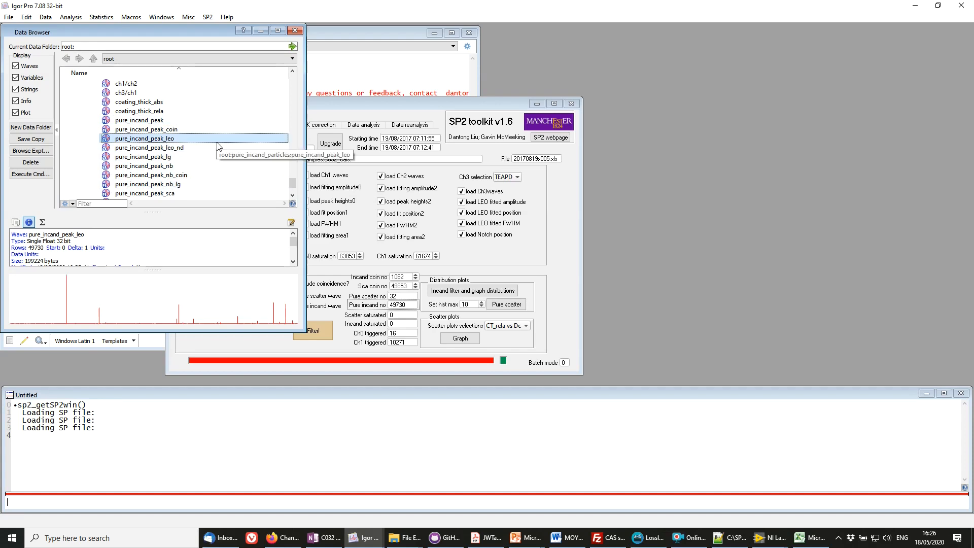
scroll(197, 172, up, 2)
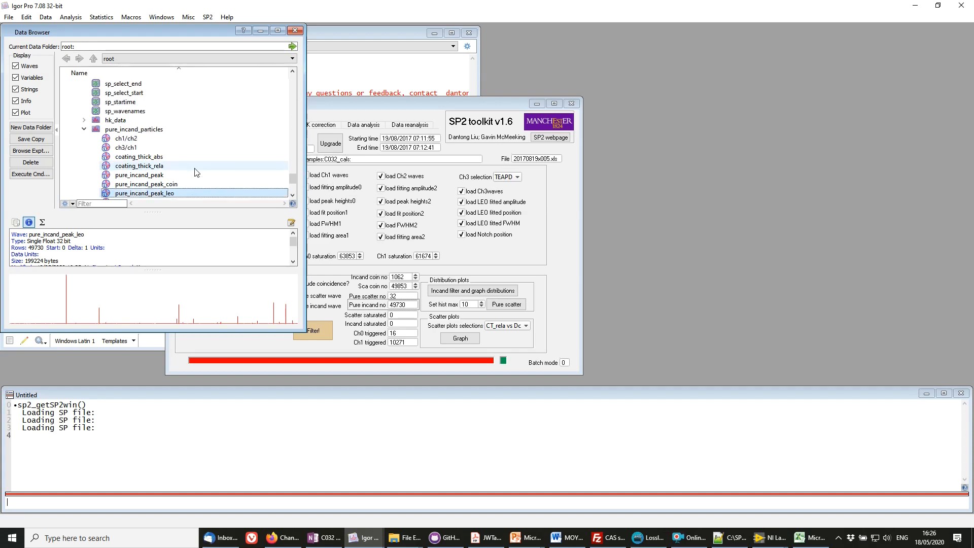
Step: Replace the loaded single particle data with all files in the C032_cals folder and run the particle event filter
click(324, 332)
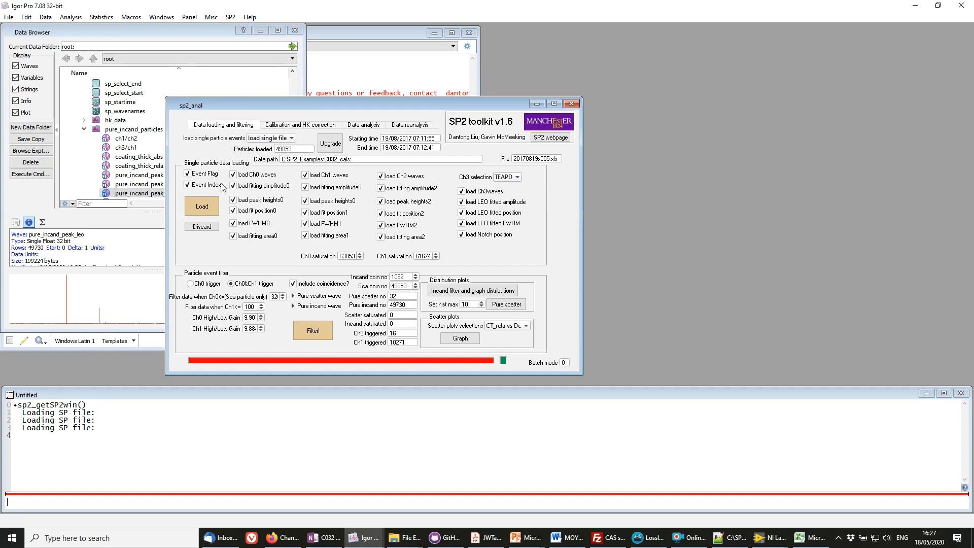
click(202, 227)
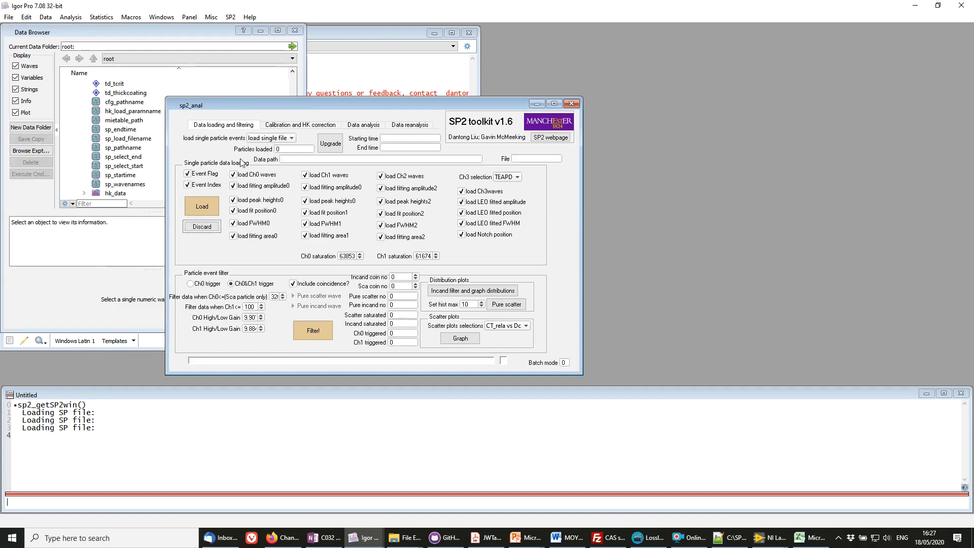
click(262, 139)
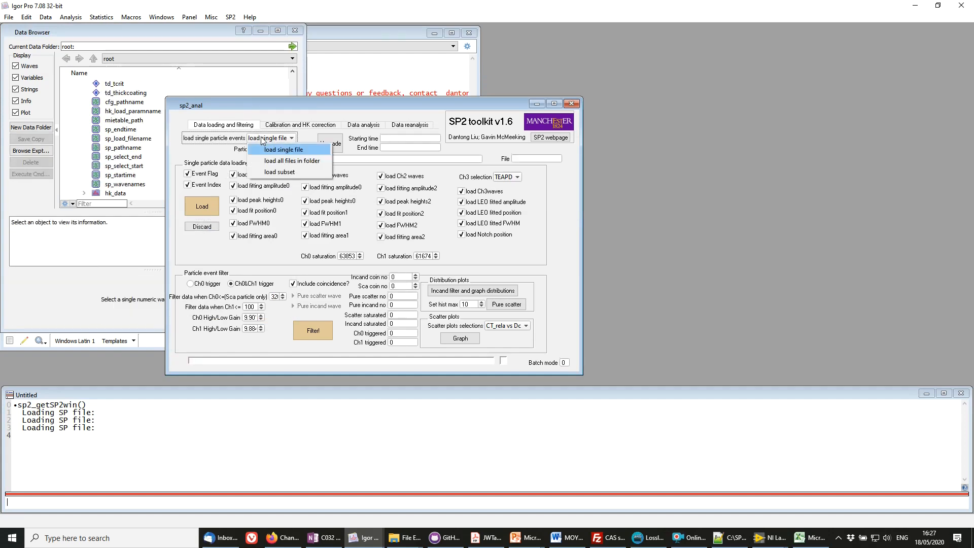
click(303, 161)
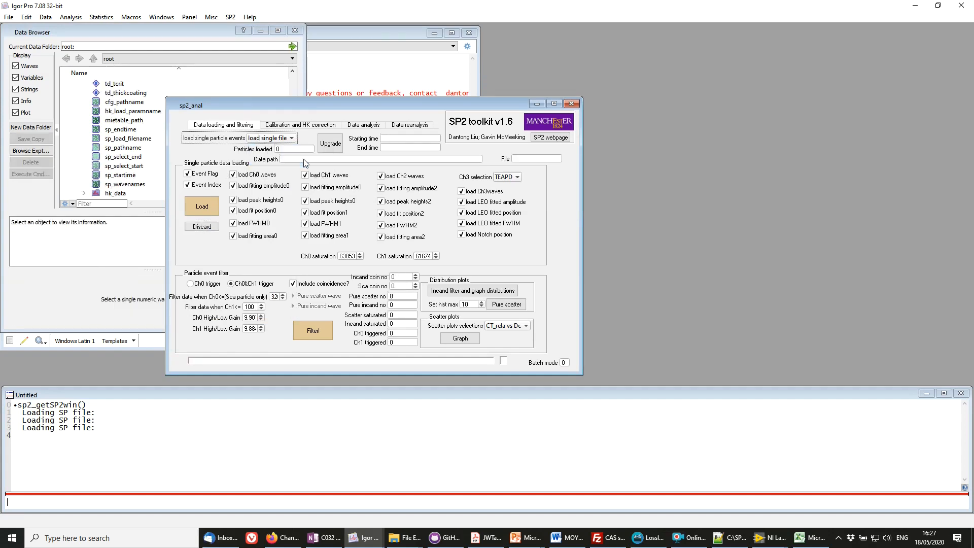
click(205, 204)
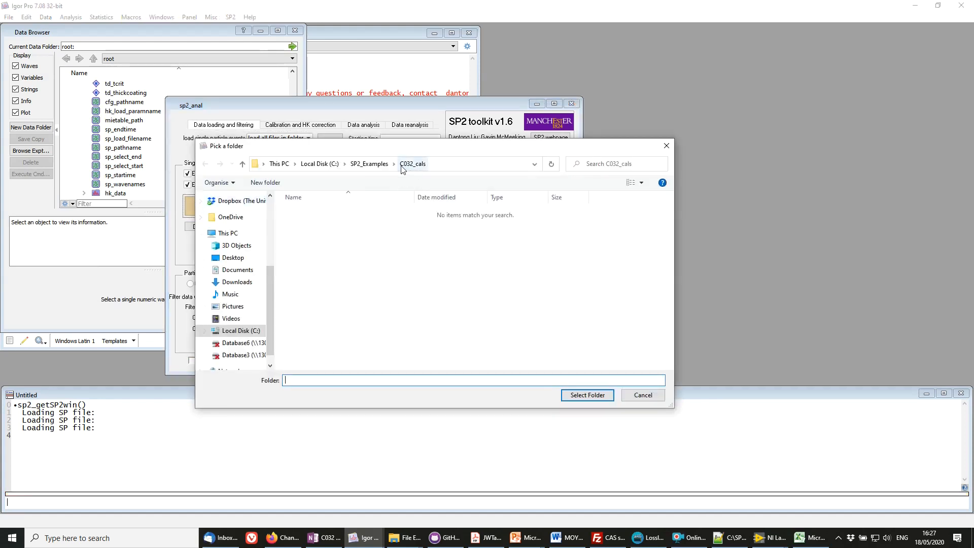
click(582, 396)
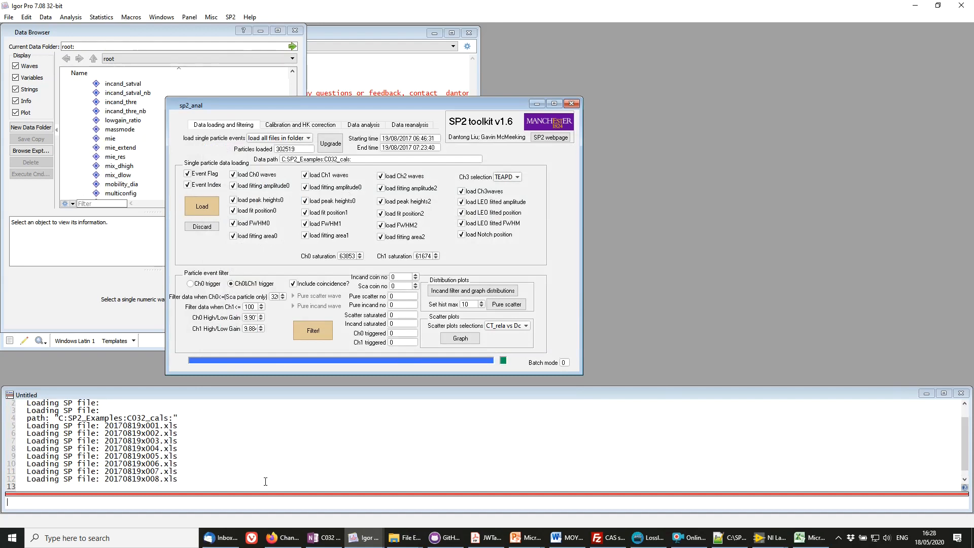
click(309, 333)
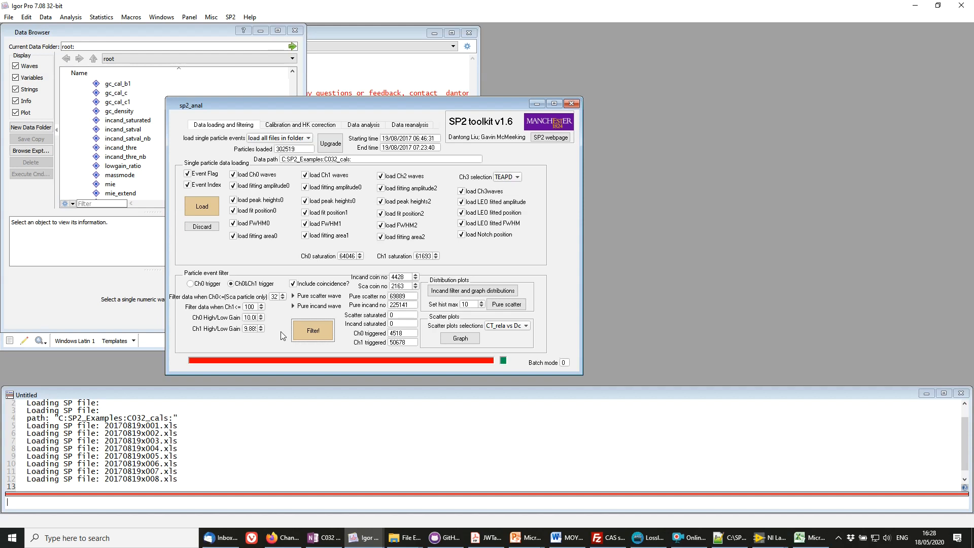
Step: Load the single housekeeping file 20170819063048.hk from the C032_cals folder, keeping the new HK format
click(308, 128)
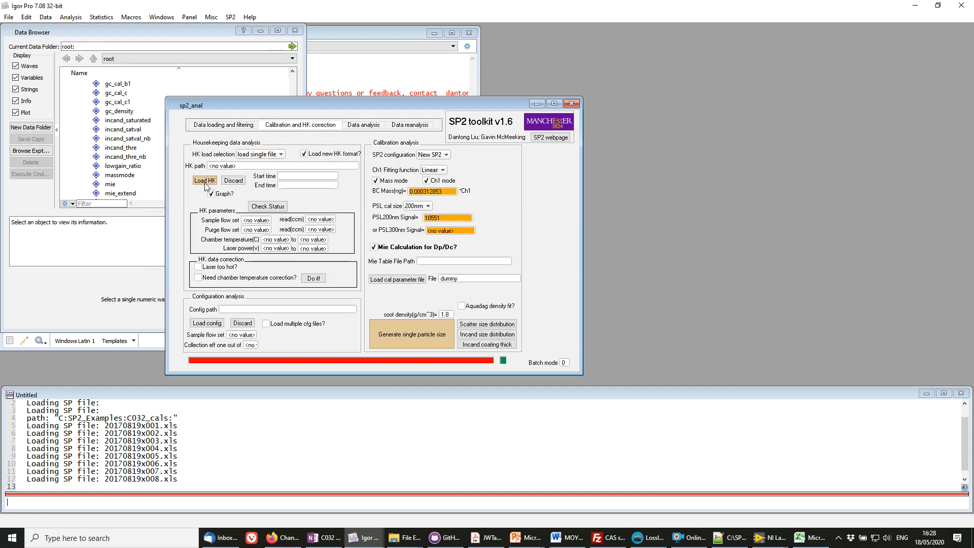
click(275, 155)
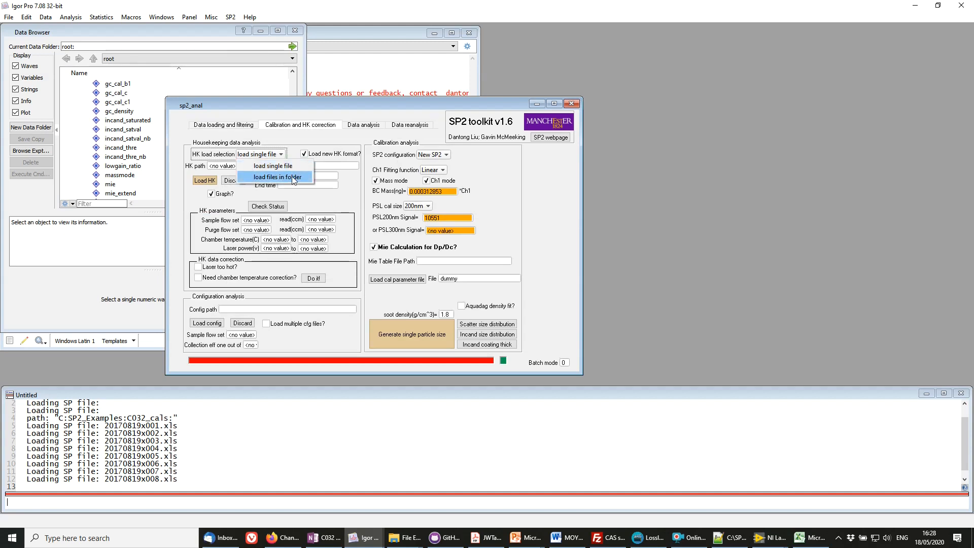
click(293, 138)
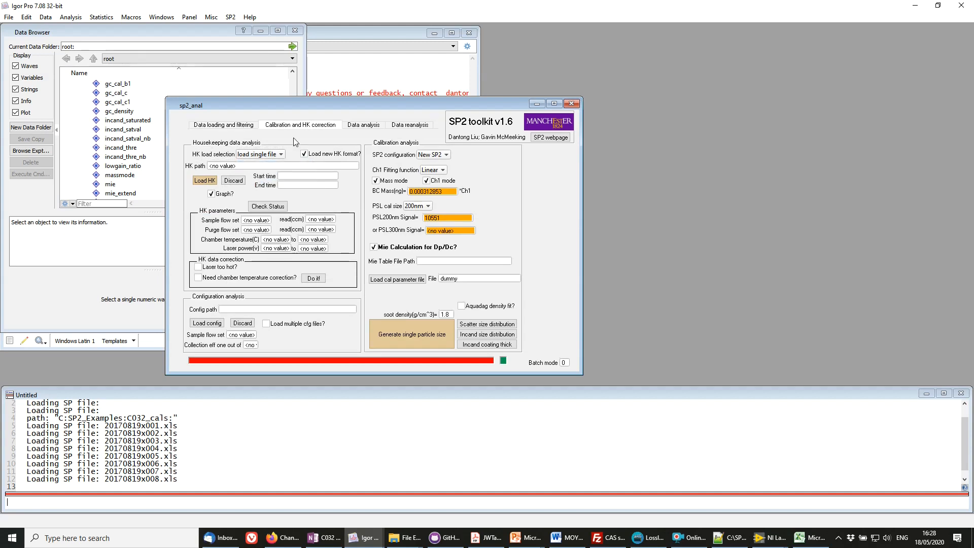
click(202, 180)
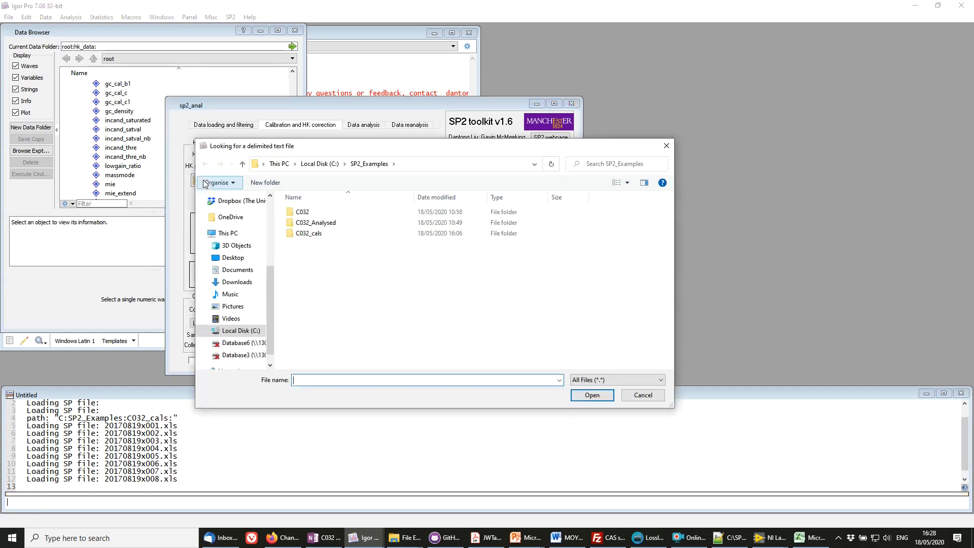
click(344, 234)
double_click(343, 235)
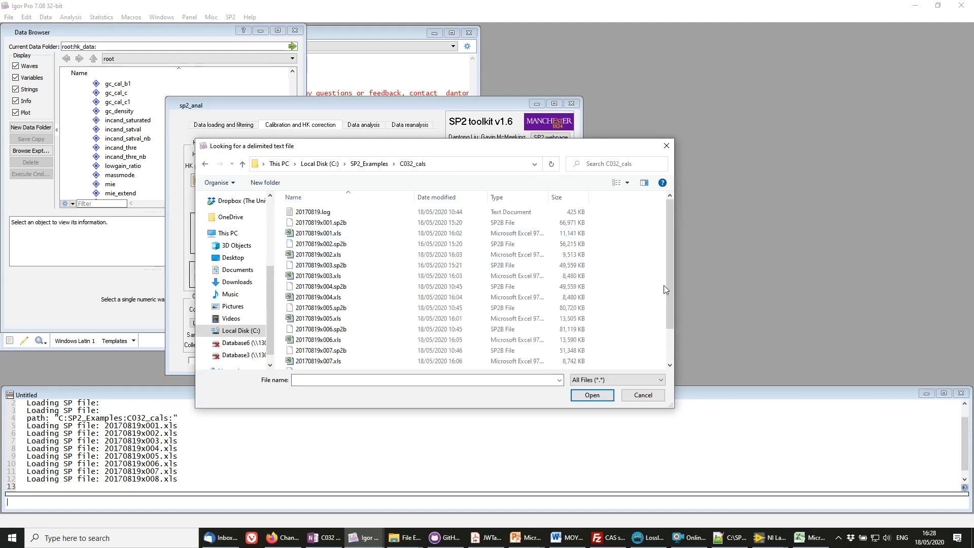
drag(667, 284, 672, 328)
click(345, 362)
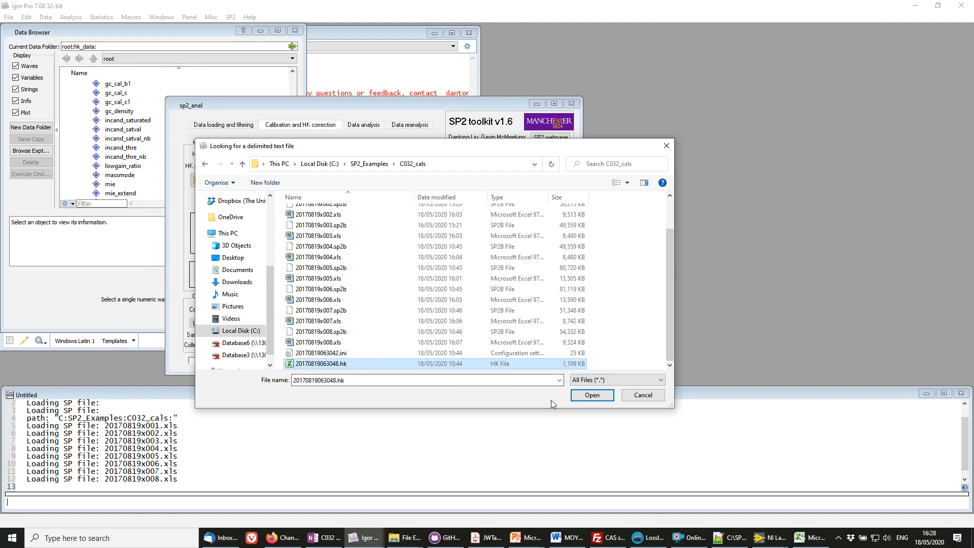
click(582, 399)
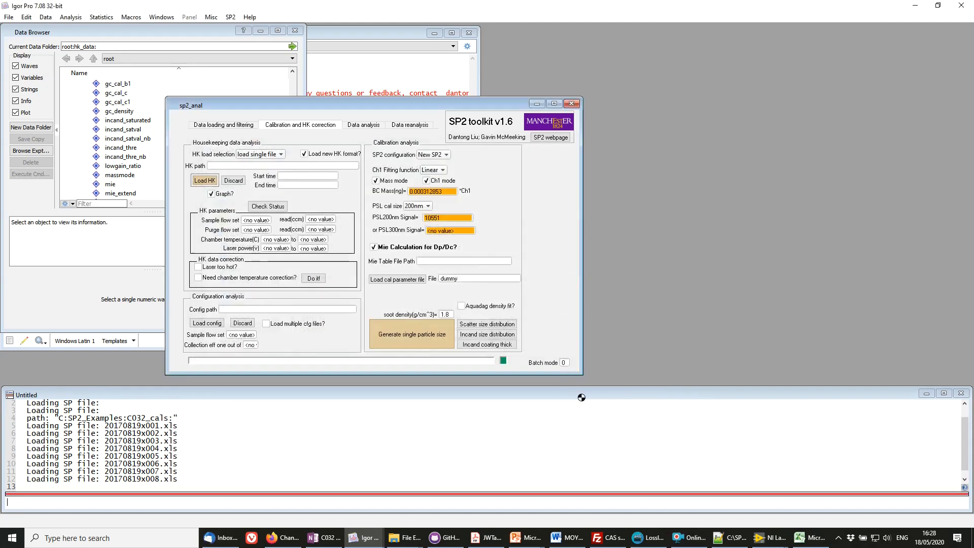
Step: Expand the hk_data folder in the Data Browser and preview the Ch_0_Threshold and Chamber_Pressure__mBar_ waves
click(68, 208)
drag(295, 148, 299, 189)
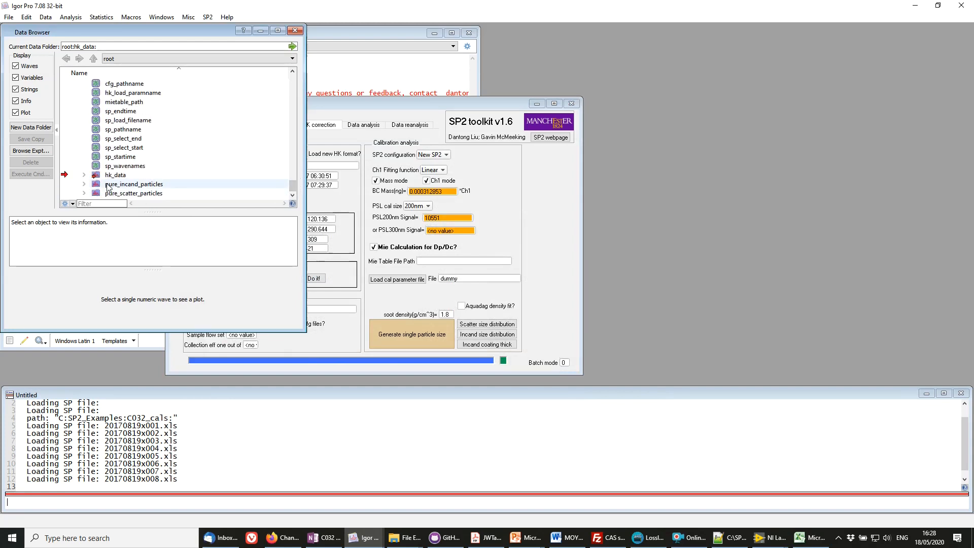
click(84, 175)
scroll(213, 135, down, 4)
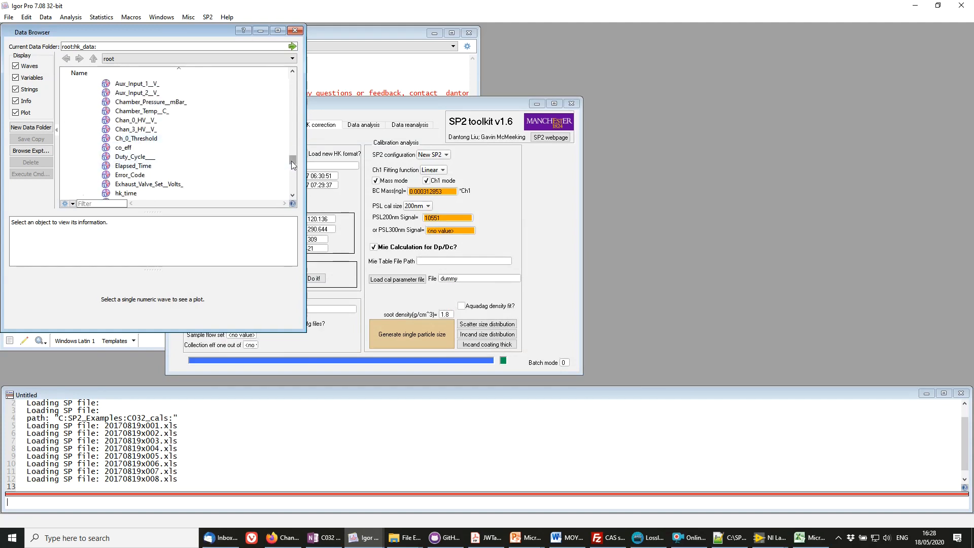
click(212, 139)
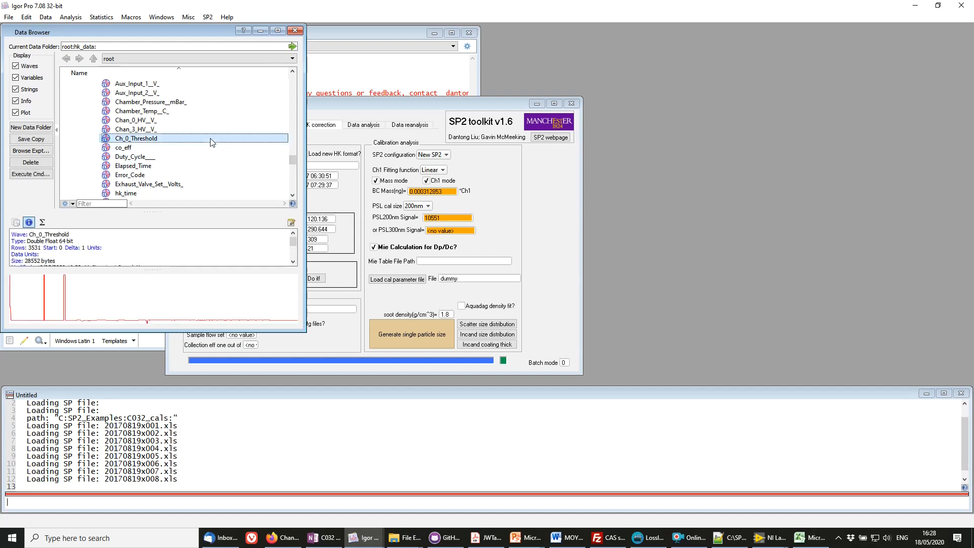
scroll(212, 142, up, 1)
click(183, 130)
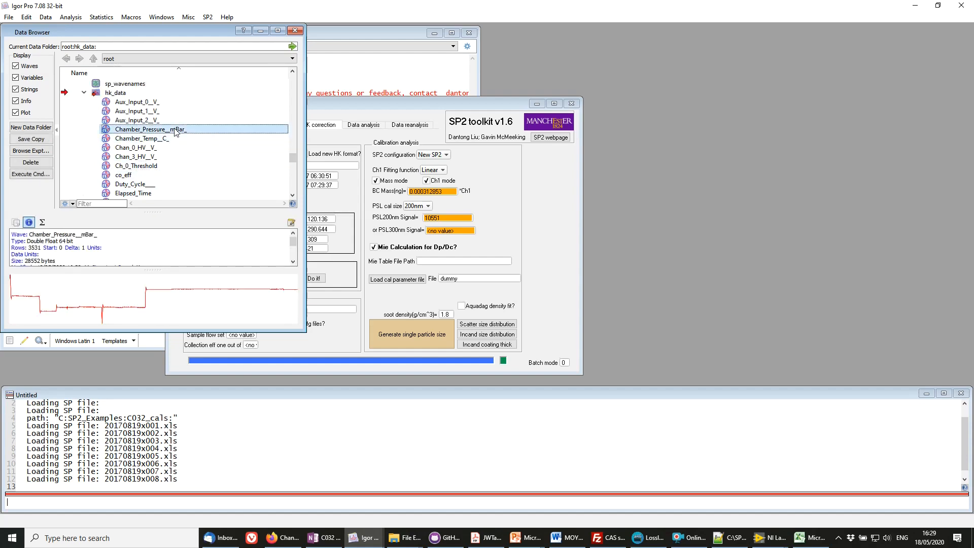
Step: Display the Chamber_Temp__C_ housekeeping wave as a graph to inspect it, and close the graph
right_click(167, 129)
click(147, 140)
click(147, 139)
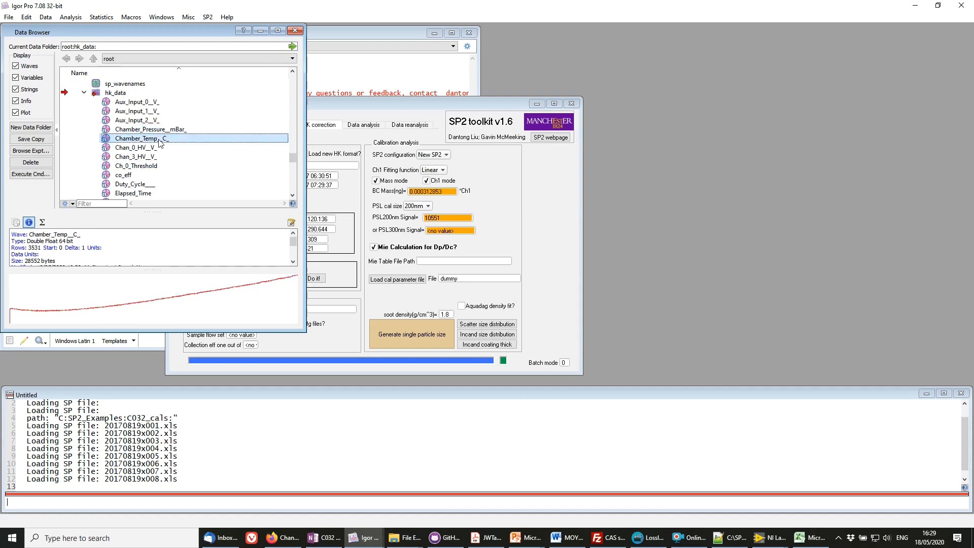
right_click(167, 140)
click(177, 145)
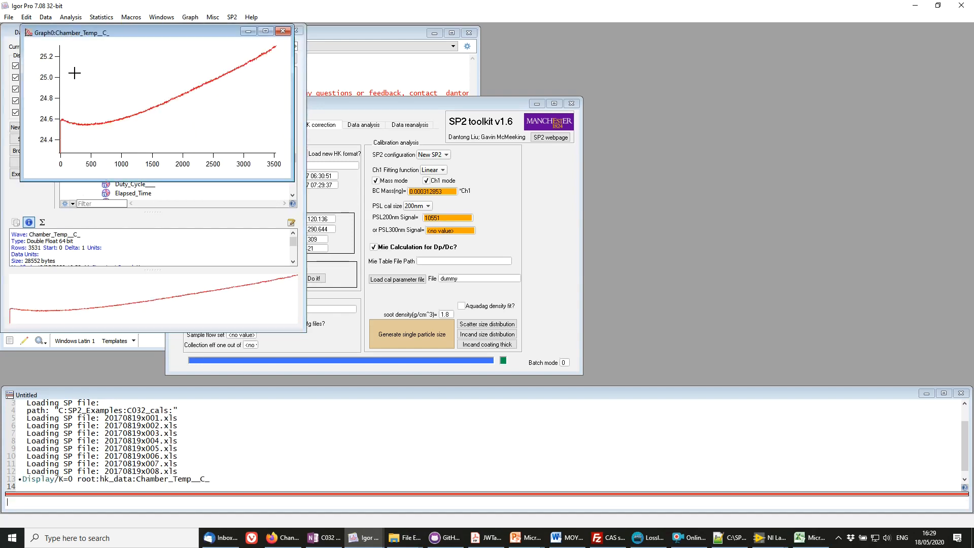
click(283, 31)
Step: Graph the incandescence concentration wave from hk_data to inspect it, and close the graph
scroll(218, 151, down, 2)
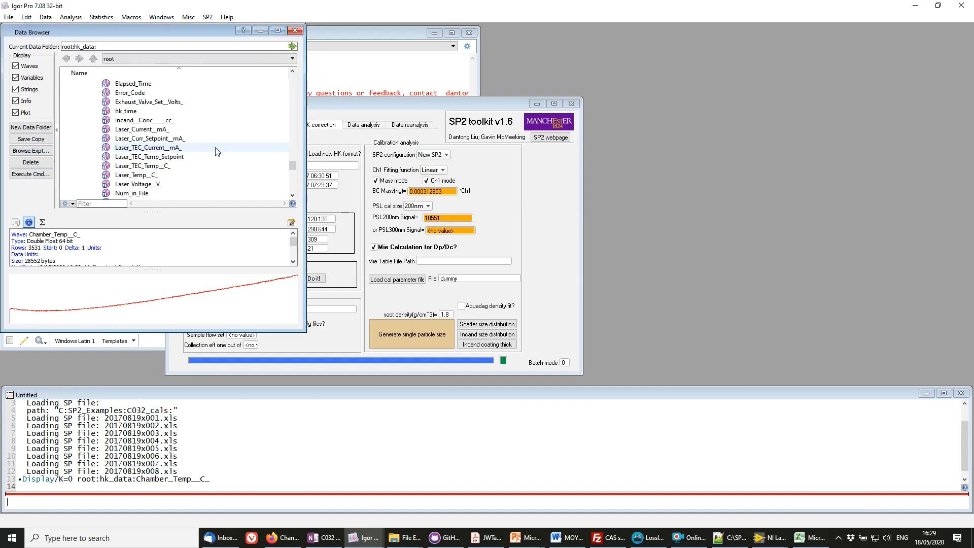
click(176, 122)
right_click(175, 121)
click(183, 128)
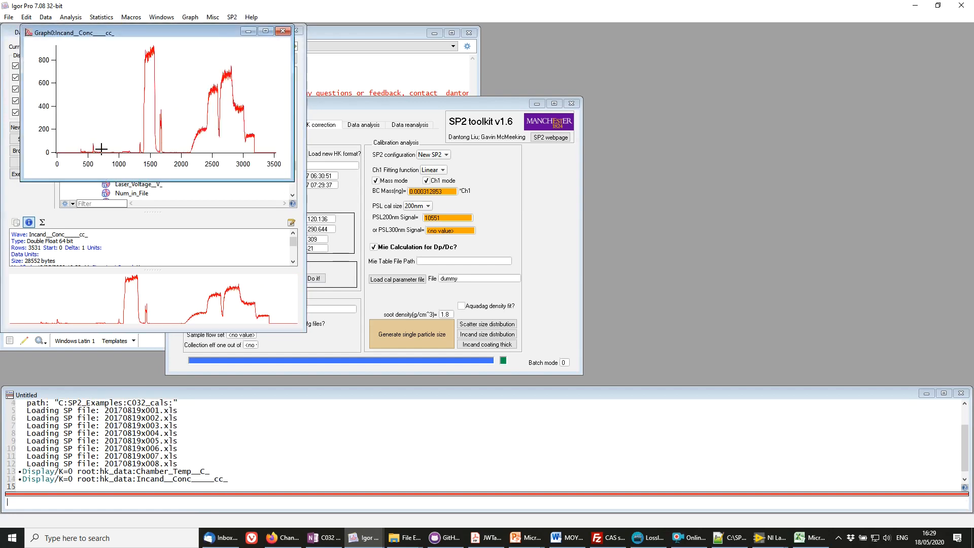
click(282, 32)
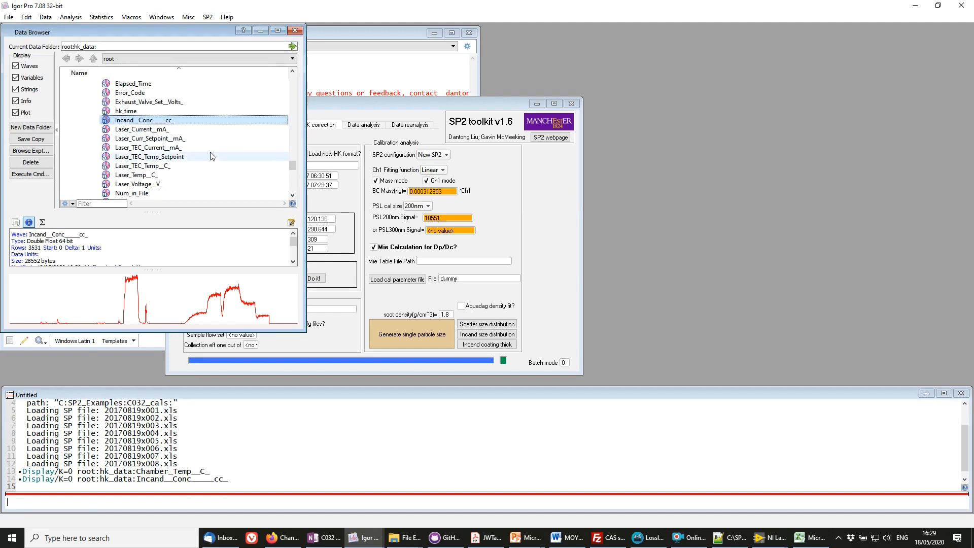
Step: Graph the Laser_Voltage__V_ wave from hk_data to inspect it, and close the graph
scroll(184, 159, down, 1)
click(183, 157)
right_click(184, 157)
click(193, 161)
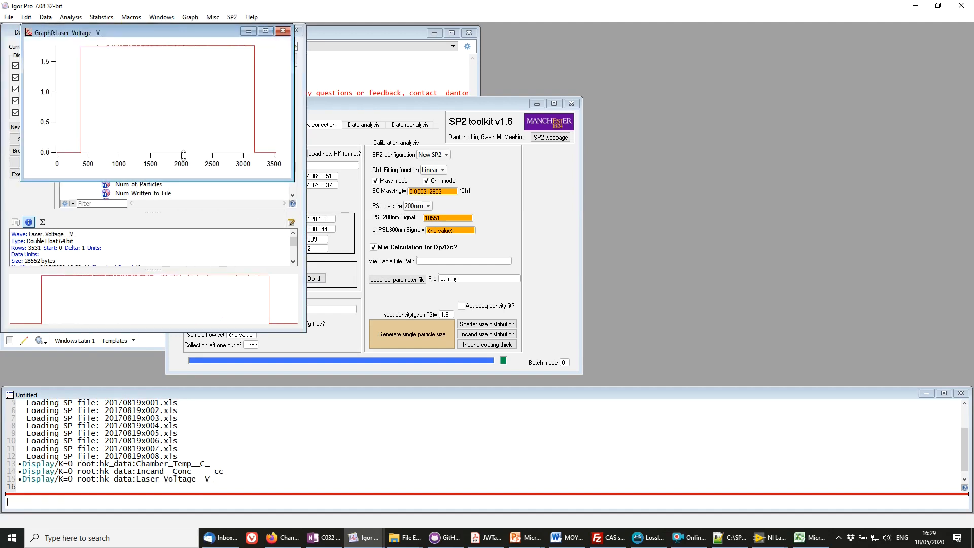
click(283, 31)
Step: Preview the hk_time wave and collapse the hk_data folder in the Data Browser
scroll(178, 169, up, 3)
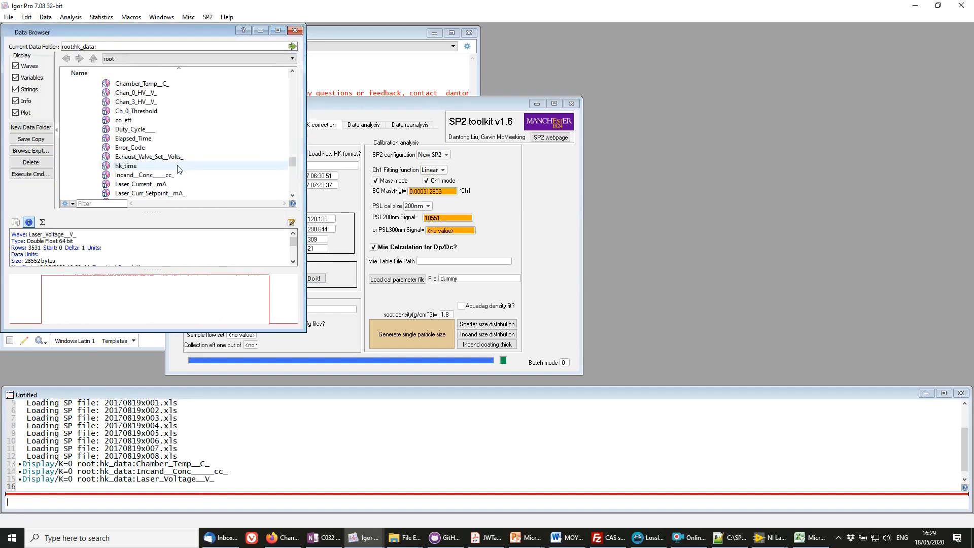
click(169, 167)
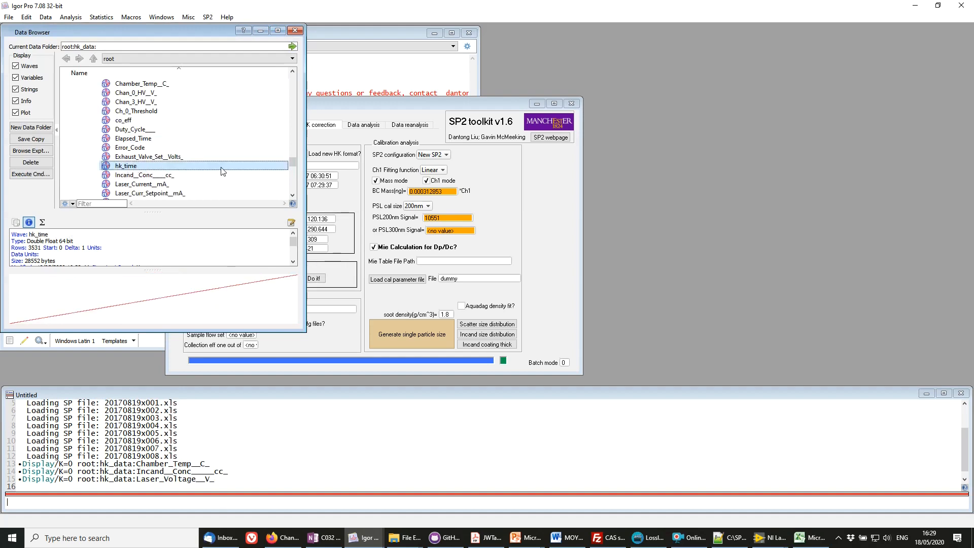
scroll(222, 171, up, 1)
scroll(222, 171, up, 3)
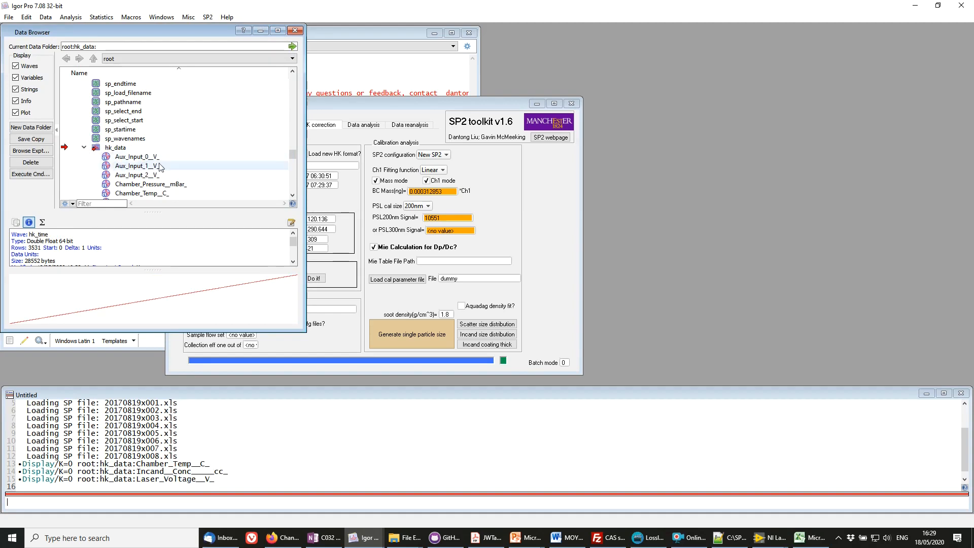
click(85, 147)
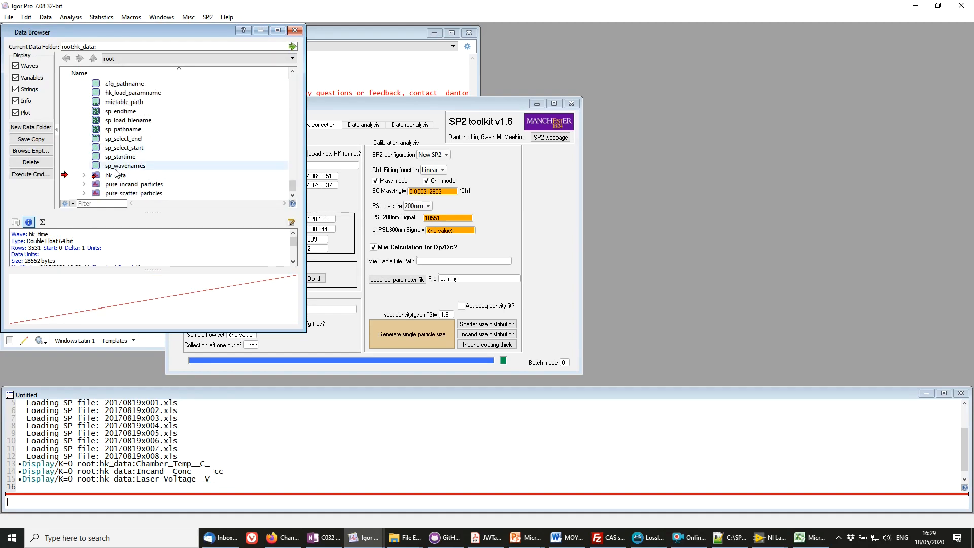
Step: Generate the single particle sizes with the Mie table file Mie_Tables_CLARIFY.pxp from the Data_Analysis_Toolkits SP2 folder in Dropbox (Personal)
click(483, 206)
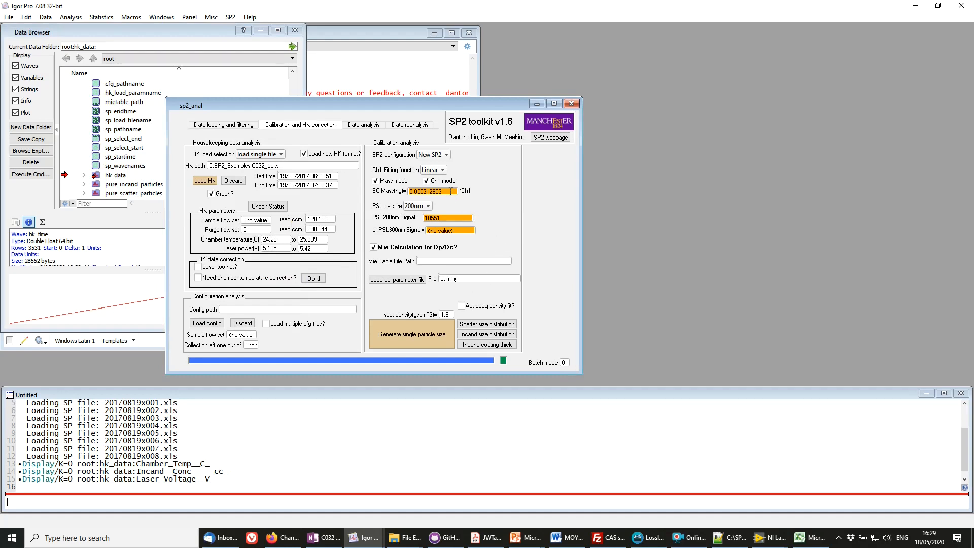
click(459, 217)
key(Return)
click(409, 338)
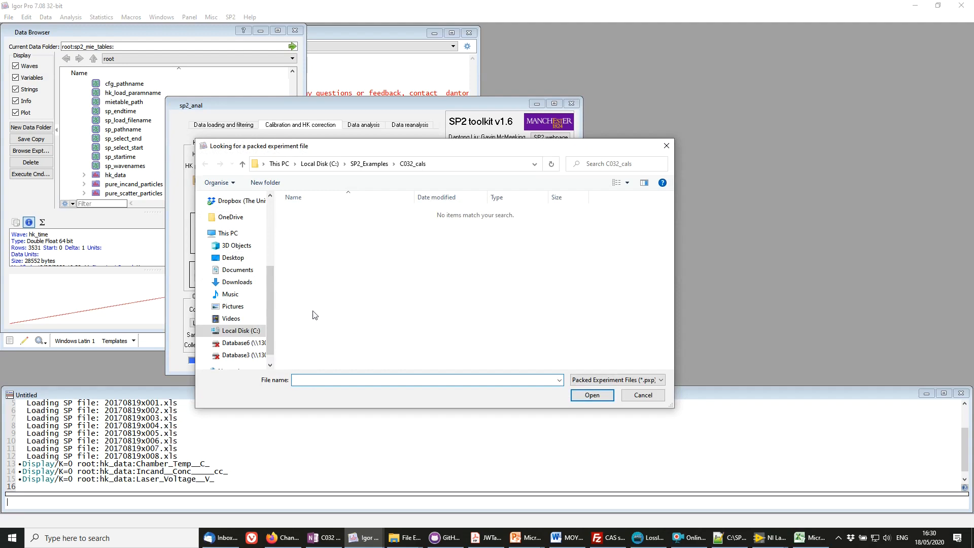
drag(269, 293, 274, 263)
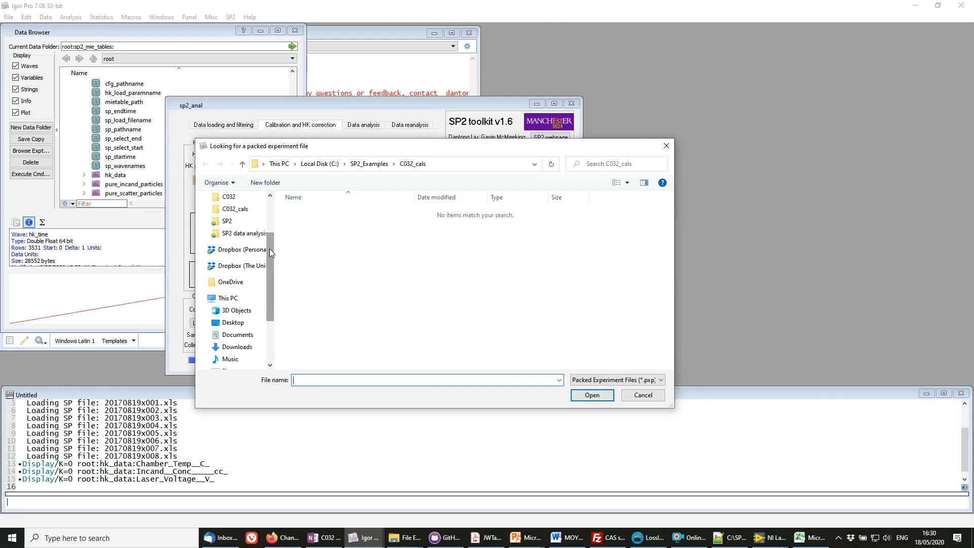
click(246, 252)
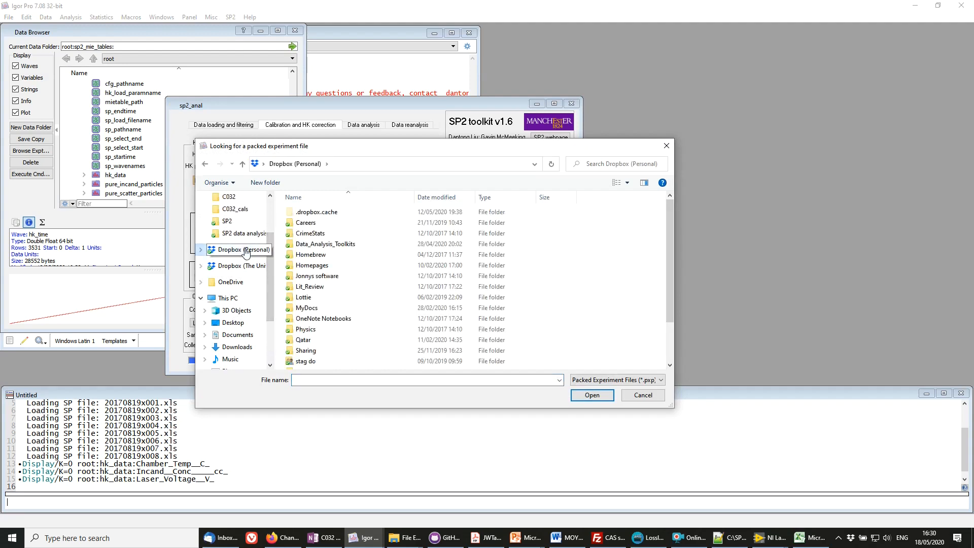
double_click(376, 245)
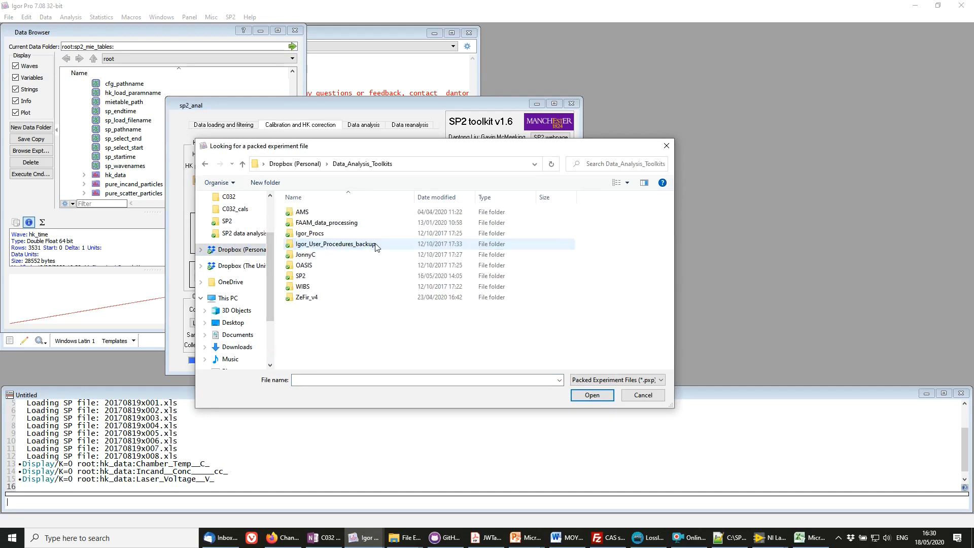
double_click(352, 277)
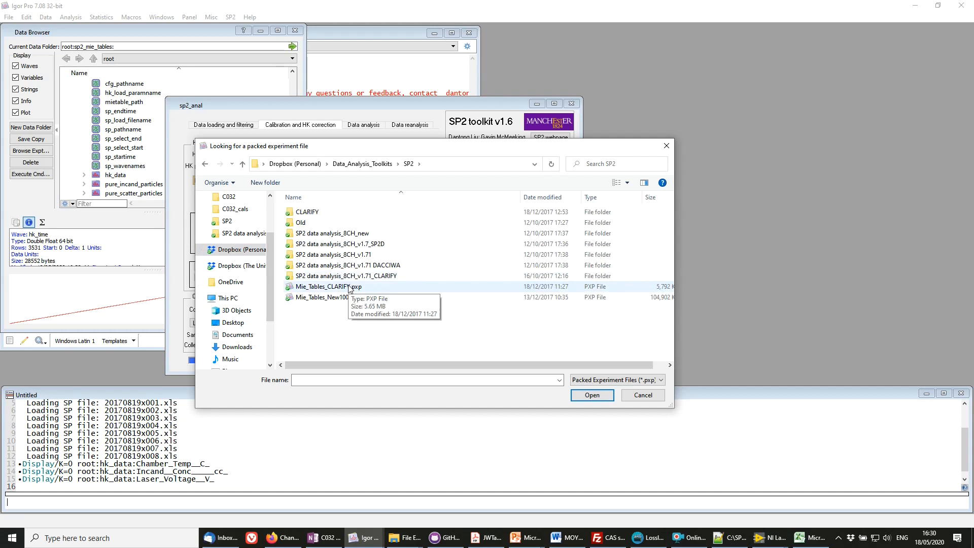
double_click(349, 287)
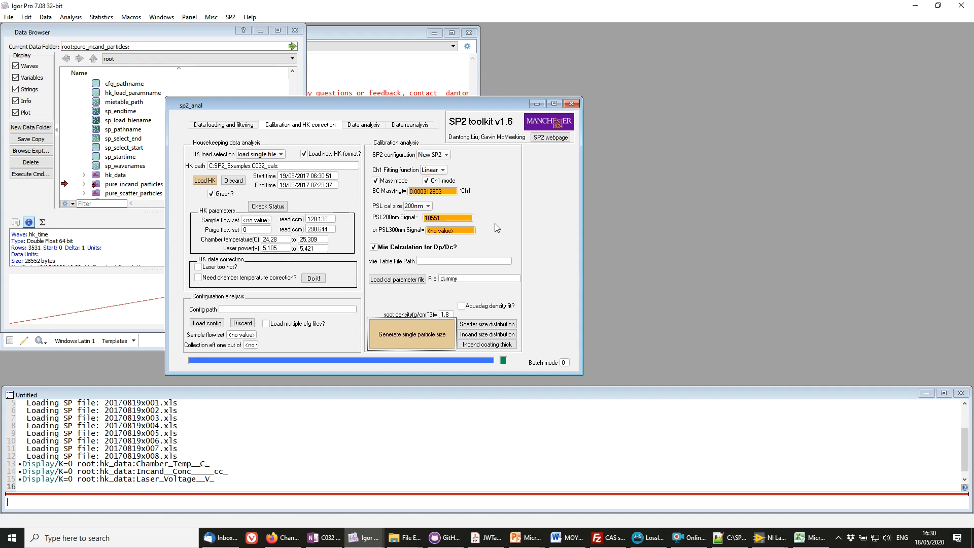
Step: Expand the pure_scatter_particles folder in the Data Browser and preview the pure_scatter_peak wave
click(12, 192)
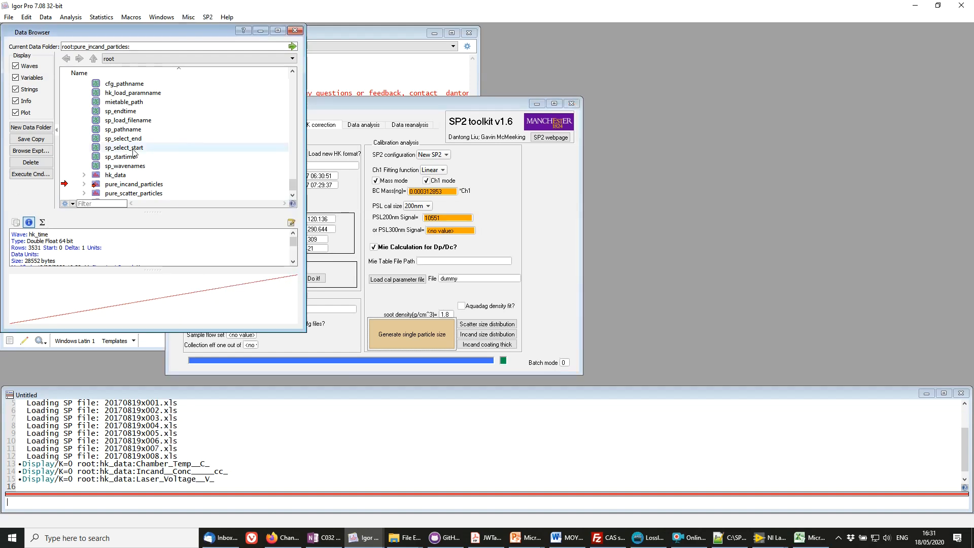
scroll(122, 177, down, 1)
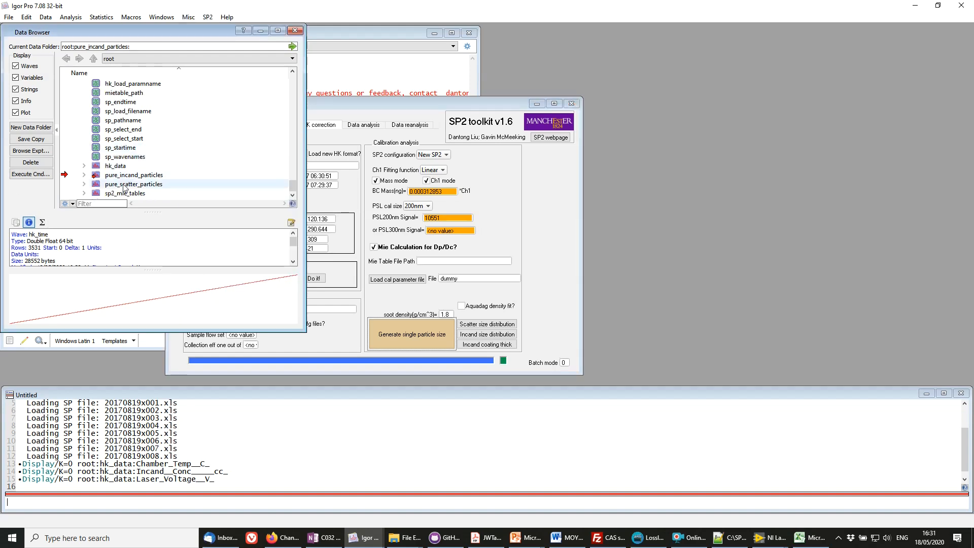
click(84, 184)
scroll(252, 176, down, 4)
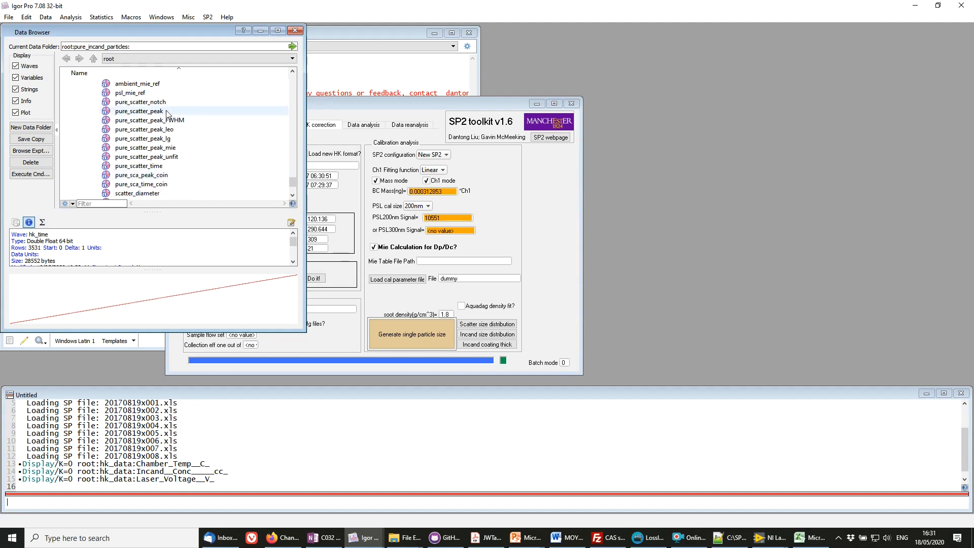
click(138, 112)
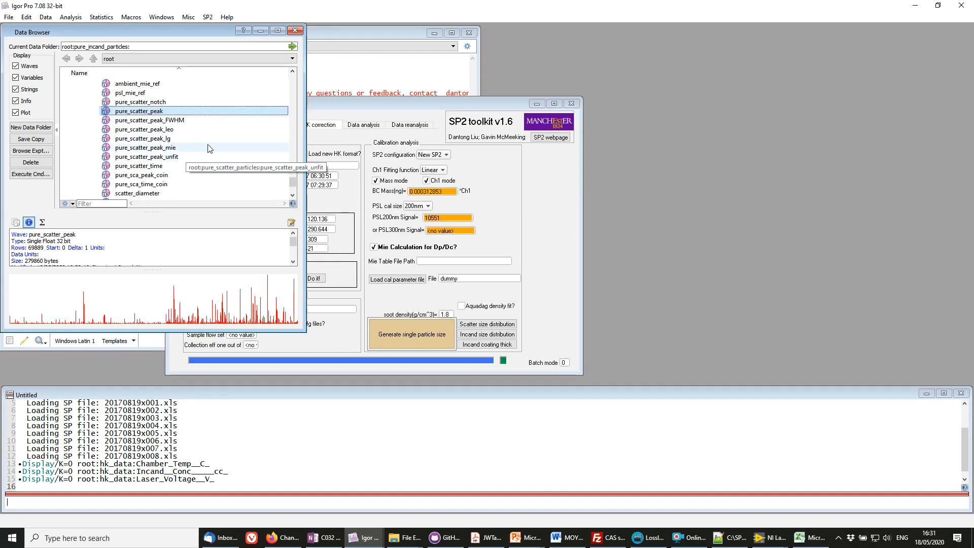
Step: Graph the scatter_diameter wave from pure_scatter_particles to inspect it, and close the graph
scroll(206, 146, down, 1)
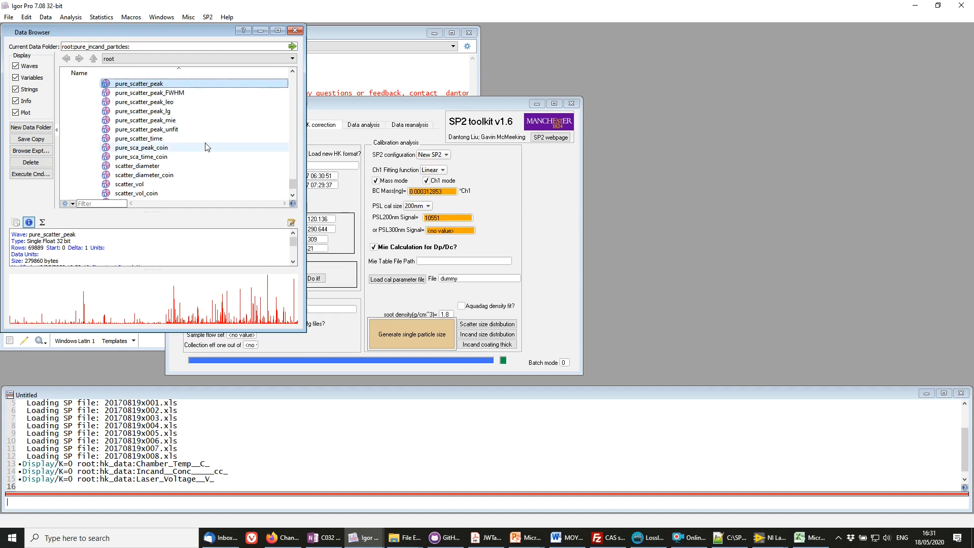
click(168, 166)
scroll(193, 166, down, 1)
right_click(161, 147)
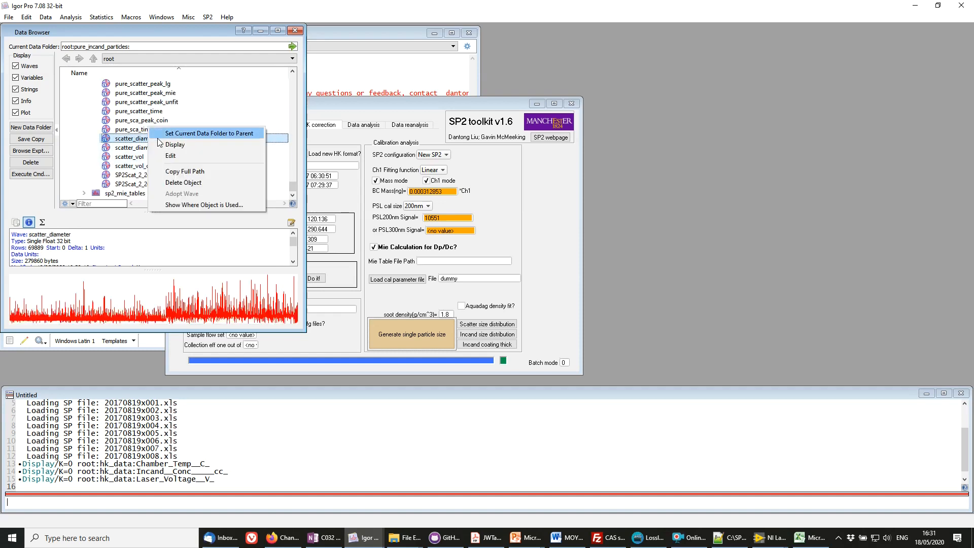
click(165, 141)
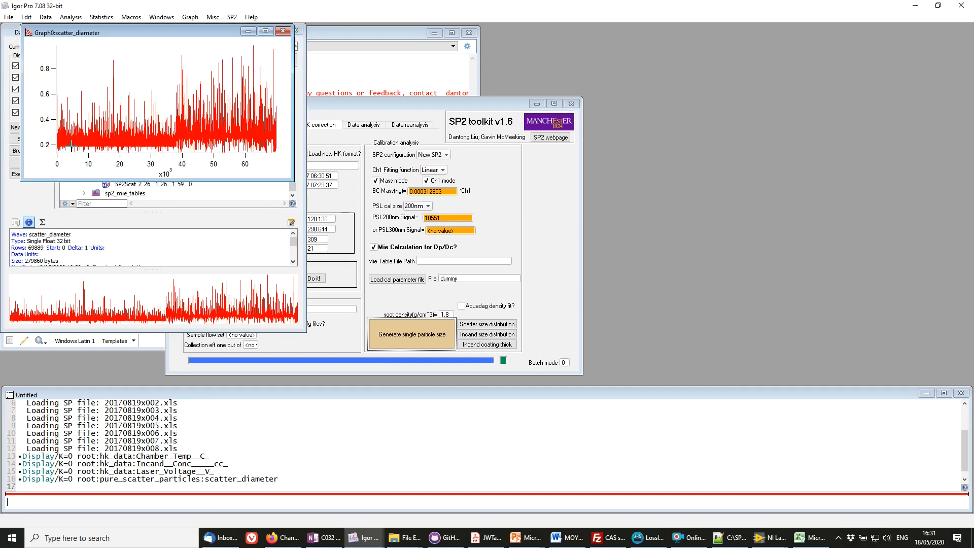
click(284, 34)
Step: Graph the scatter_vol wave from pure_scatter_particles to inspect it, and close the graph
click(142, 147)
click(142, 157)
right_click(141, 158)
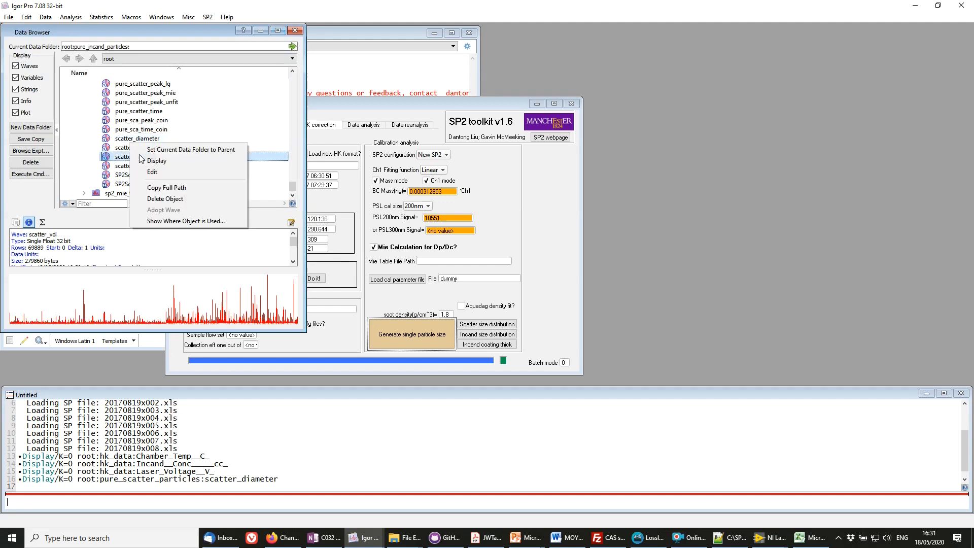
click(152, 160)
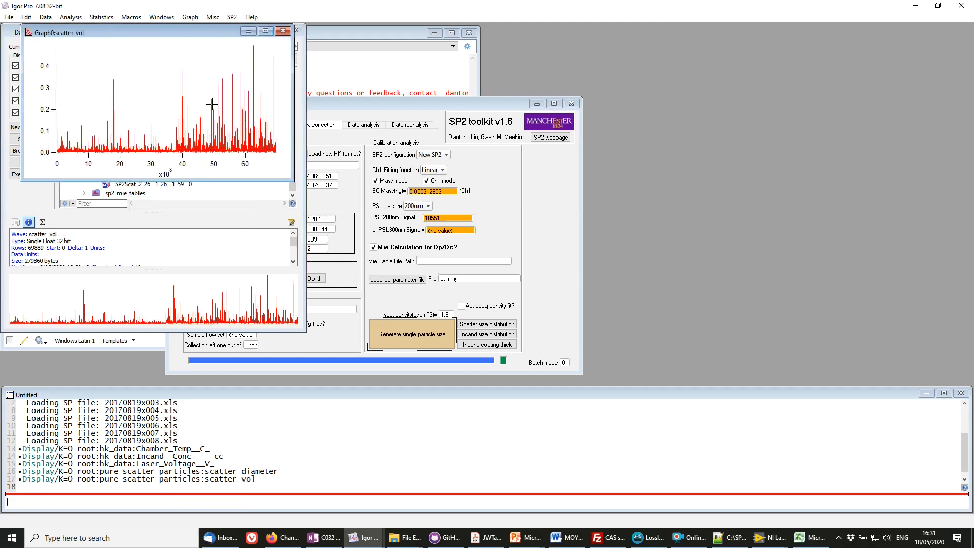
click(283, 31)
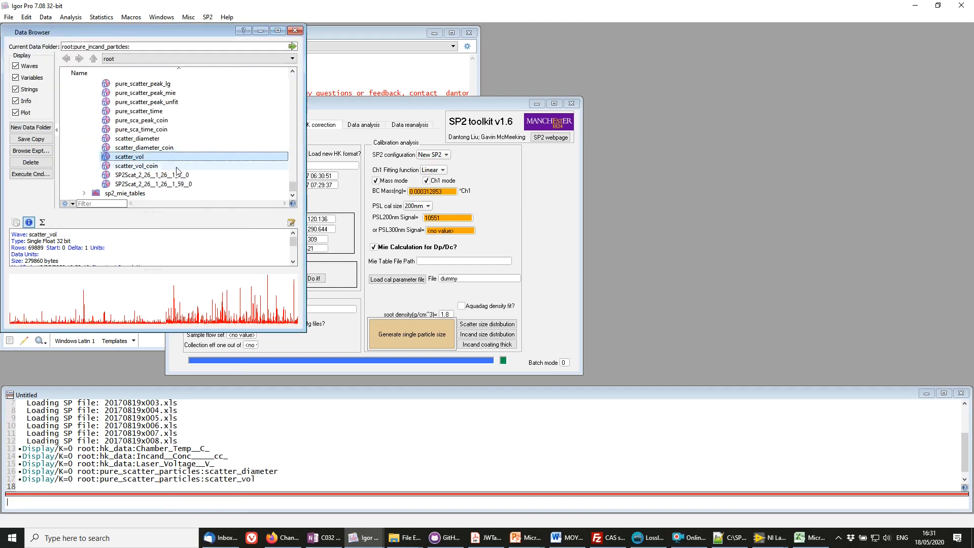
Step: Locate the waves of the pure_incand_particles folder in the Data Browser and preview the pure_incand_peak wave
scroll(177, 171, up, 10)
click(155, 122)
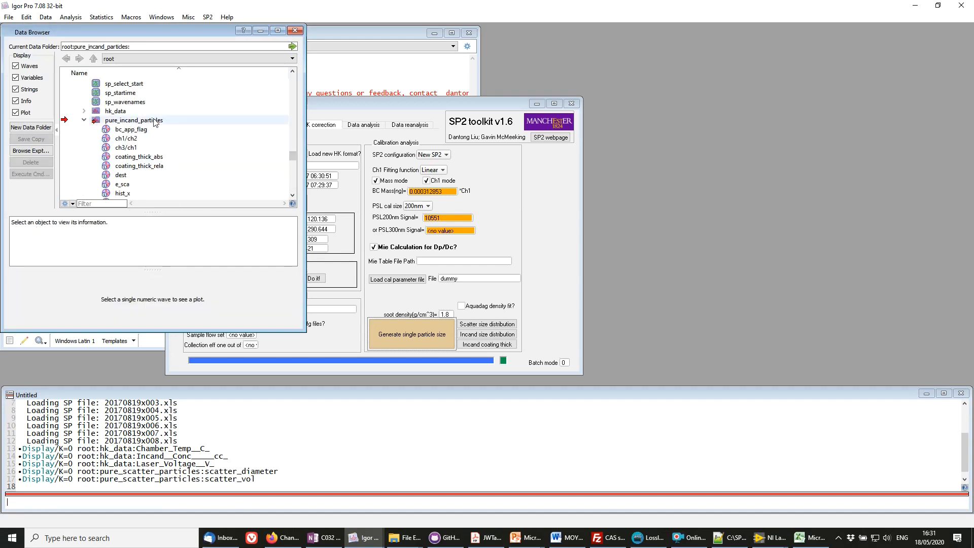
scroll(224, 129, down, 2)
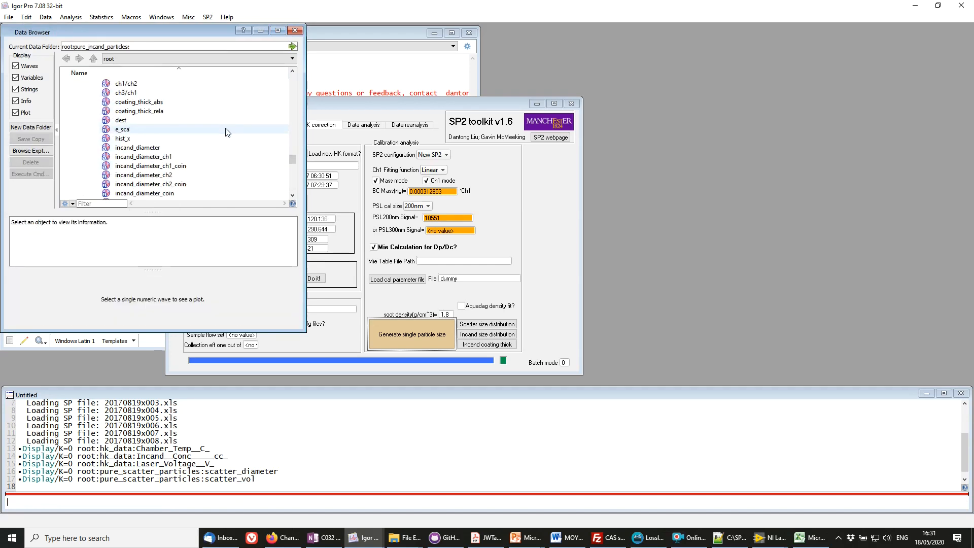
scroll(227, 132, down, 6)
scroll(226, 132, up, 1)
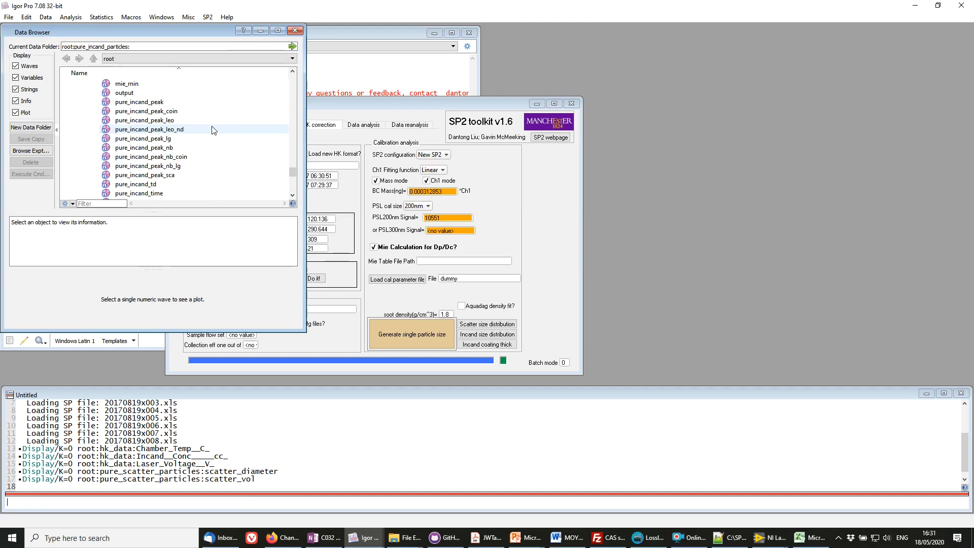
click(216, 100)
Step: Graph the incand_diameter wave from pure_incand_particles to inspect it, and close the graph
scroll(211, 157, up, 3)
scroll(214, 158, up, 1)
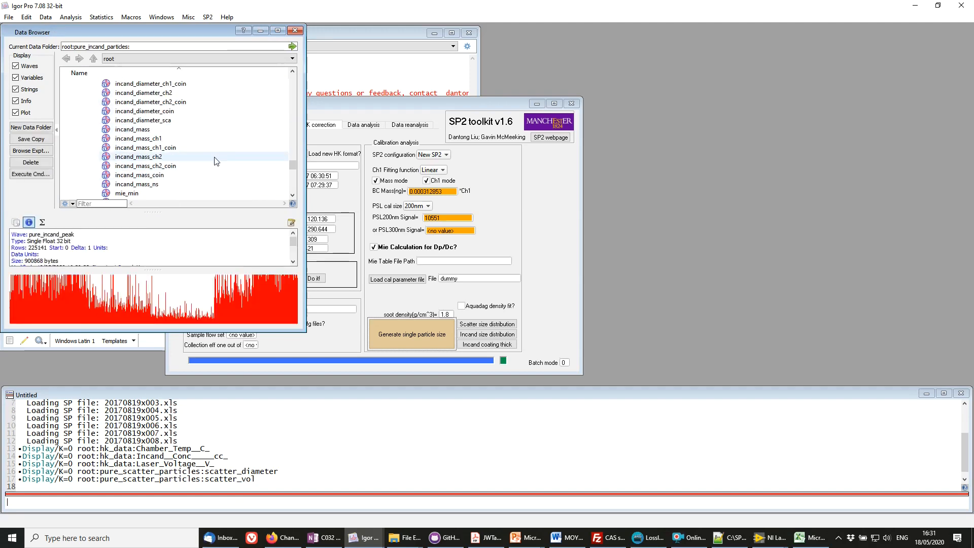
scroll(213, 155, up, 1)
click(153, 95)
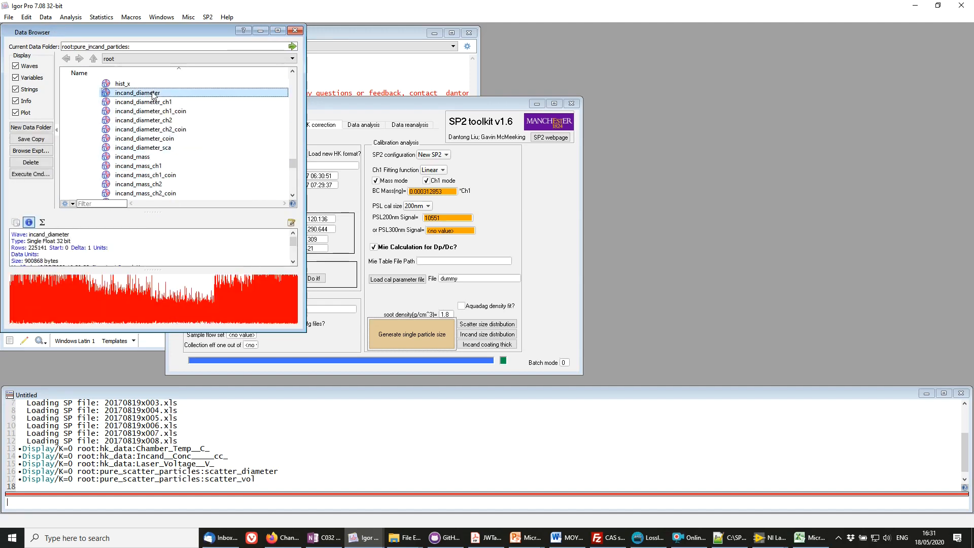
right_click(153, 95)
click(161, 99)
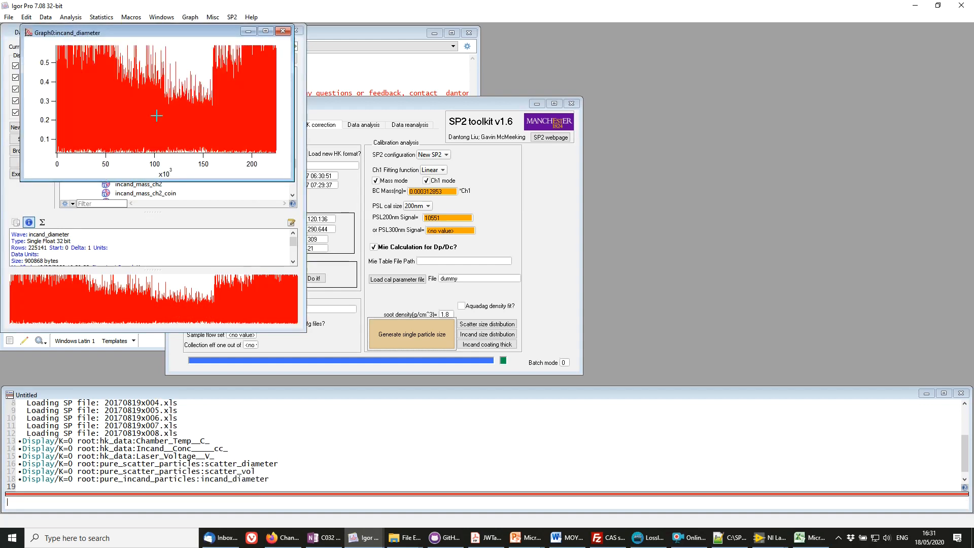
click(283, 31)
Step: Preview the incand_diameter_ch2, incand_diameter_sca and incand_mass waves in the pure_incand_particles folder
click(189, 103)
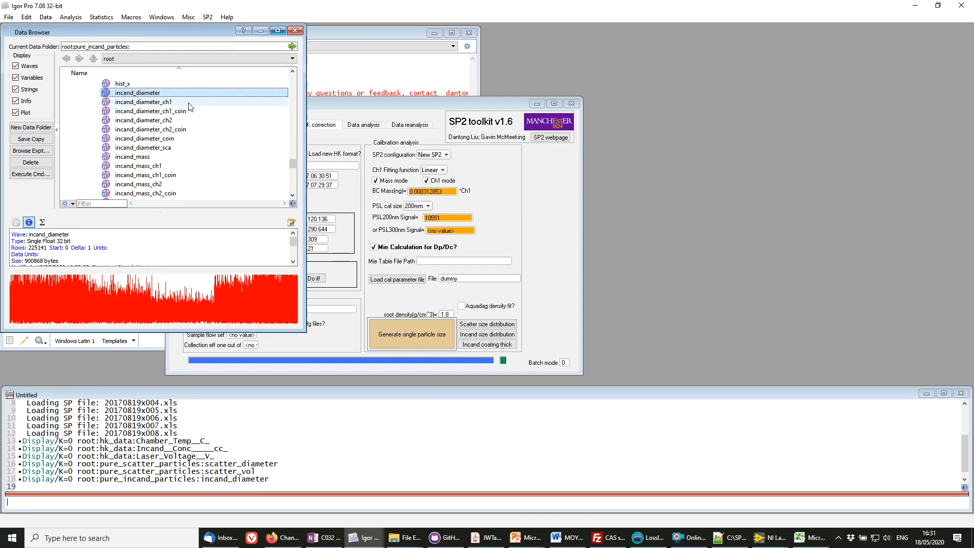
click(186, 120)
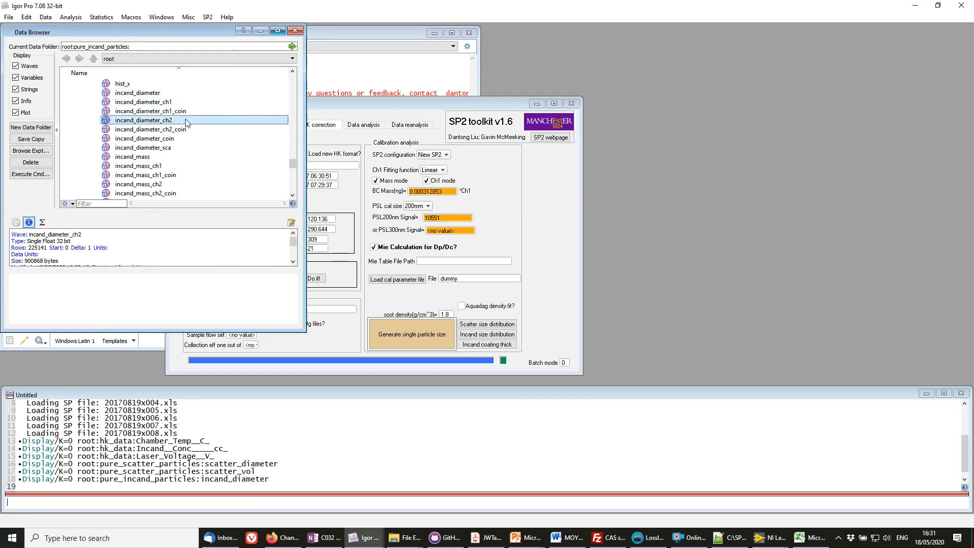
click(201, 148)
scroll(201, 149, down, 3)
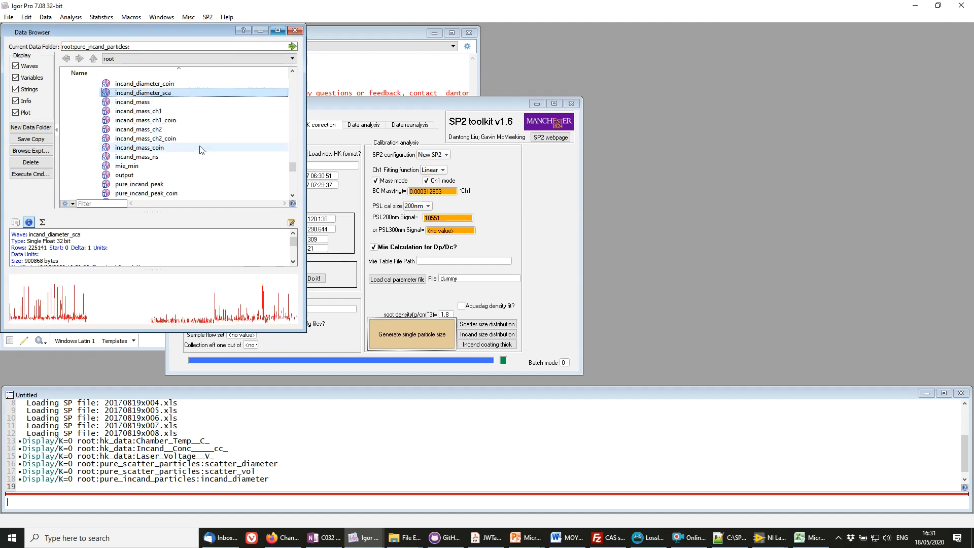
scroll(201, 150, up, 3)
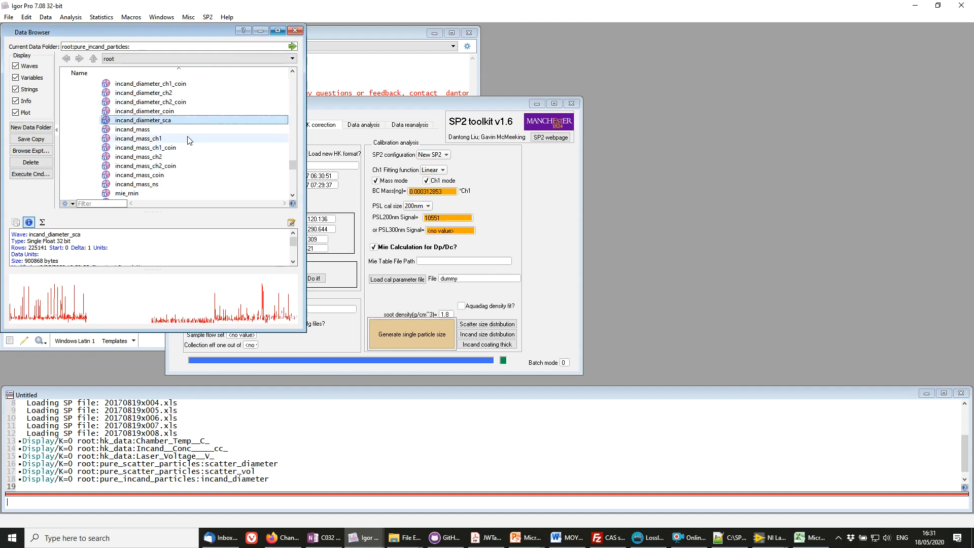
click(174, 131)
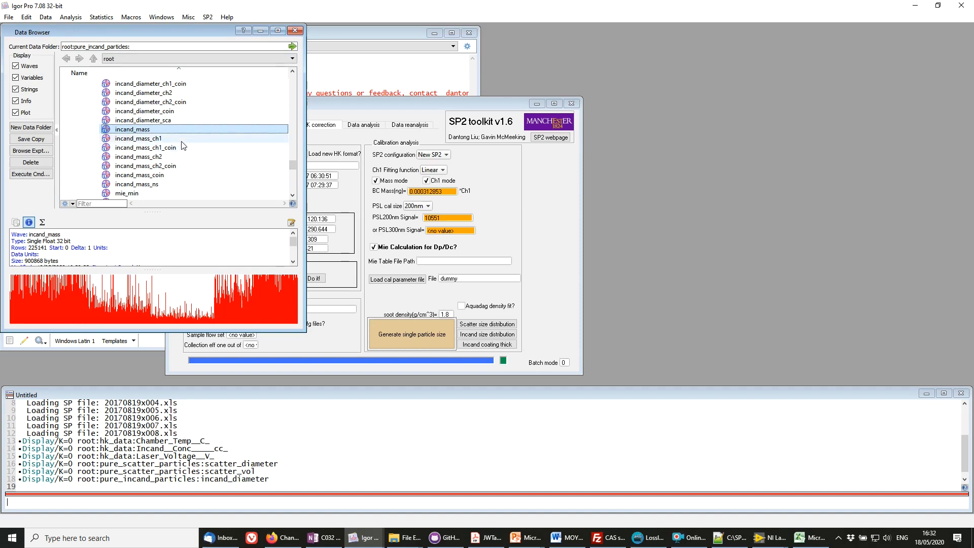
Step: Preview the coating_thick_abs, coating_thick_rela and e_sca waves in the pure_incand_particles folder
scroll(180, 152, up, 4)
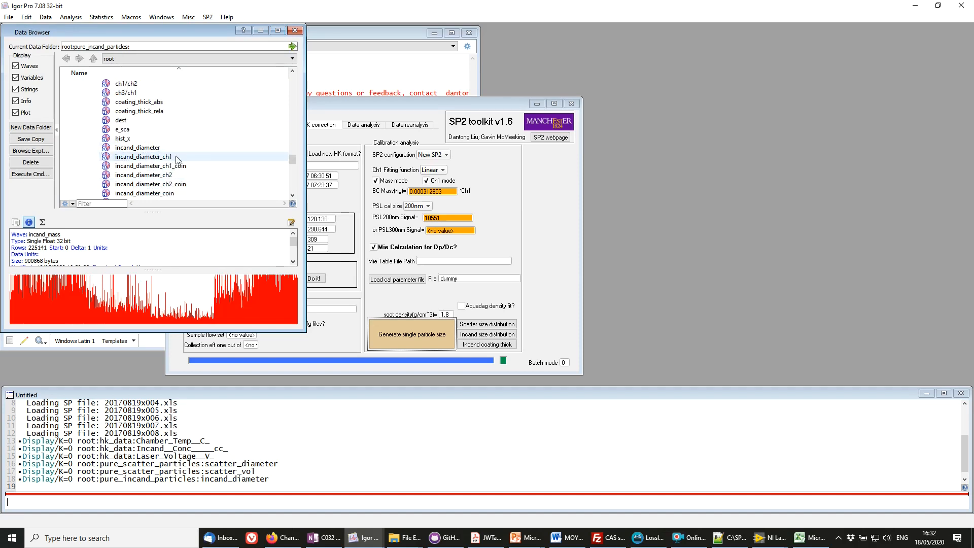
click(167, 130)
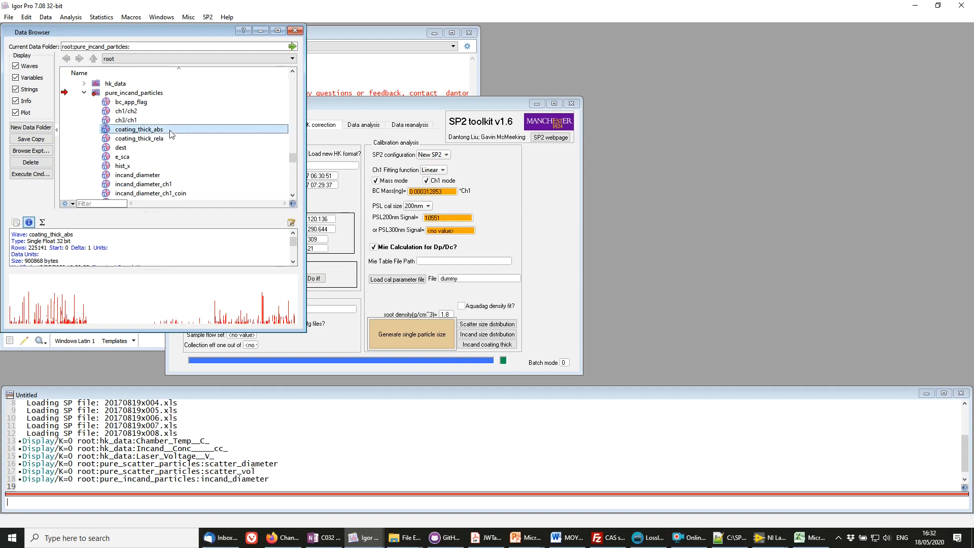
click(170, 138)
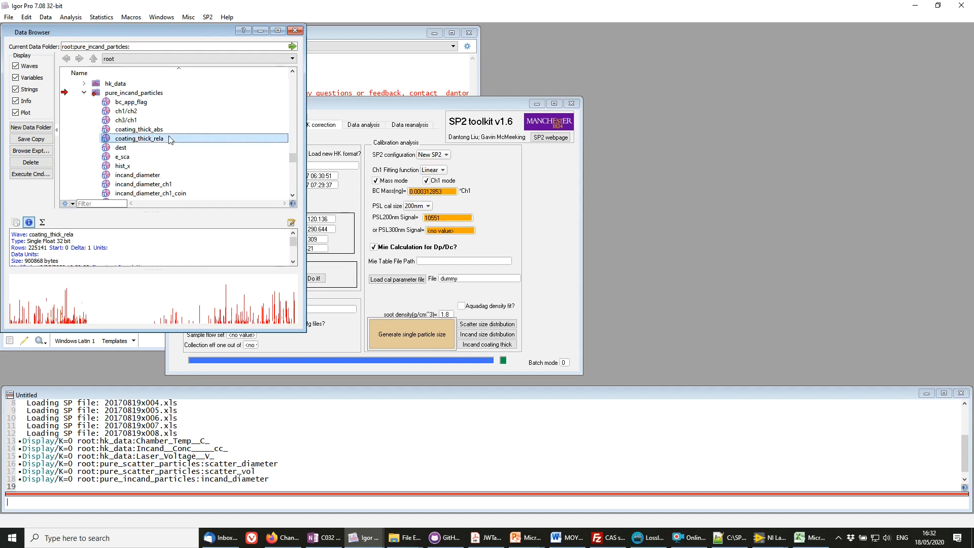
click(128, 158)
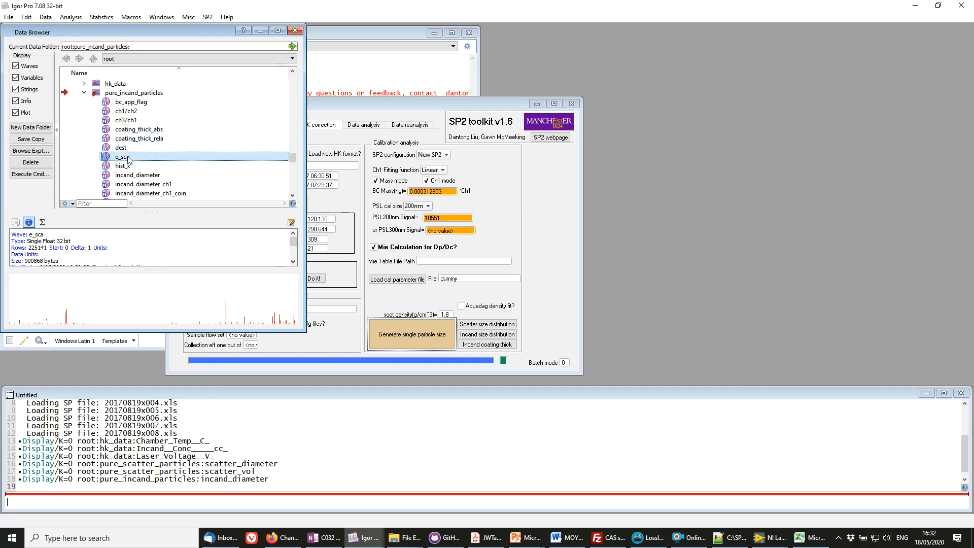
Step: In the SP2 toolkit's data analysis settings, enable the collection efficiency correction and run the scattering particle analysis
click(505, 217)
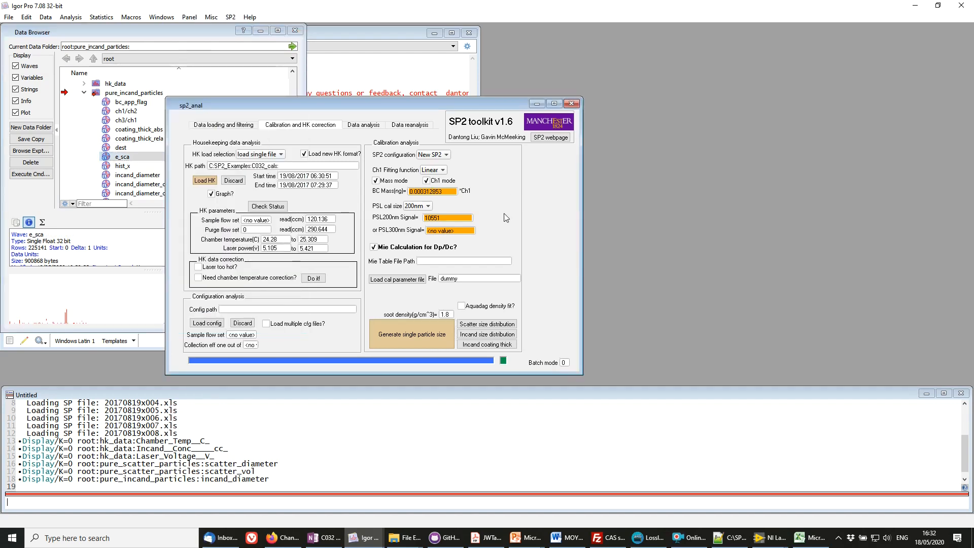
click(356, 126)
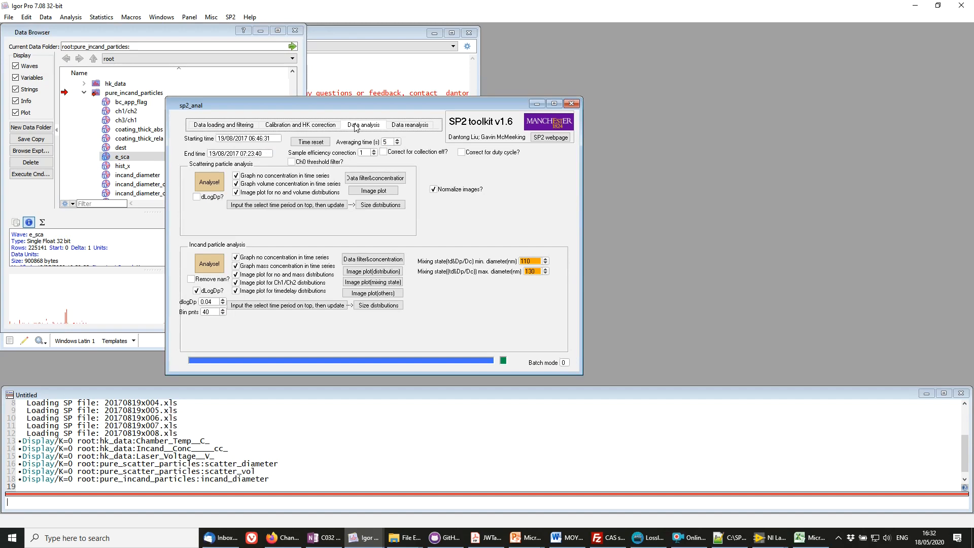
click(360, 141)
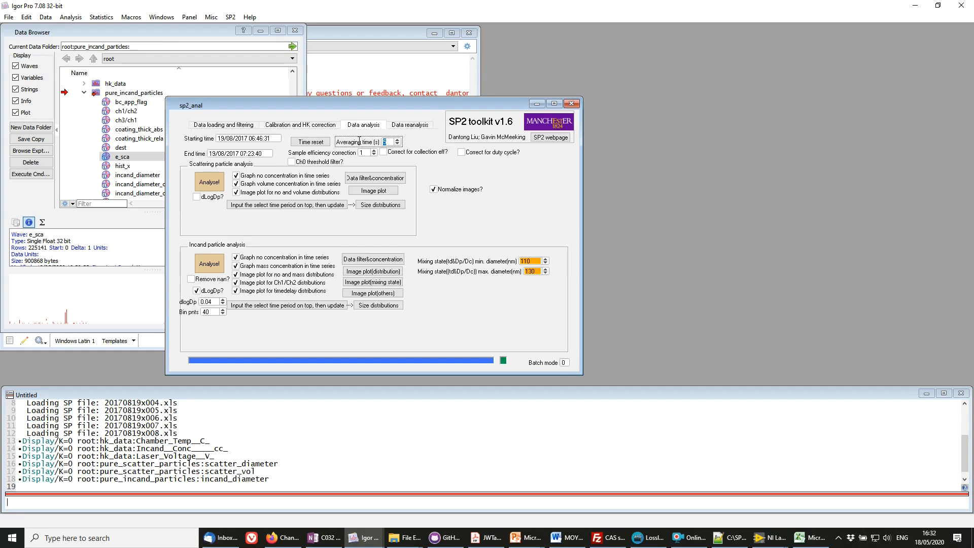
click(414, 139)
click(384, 154)
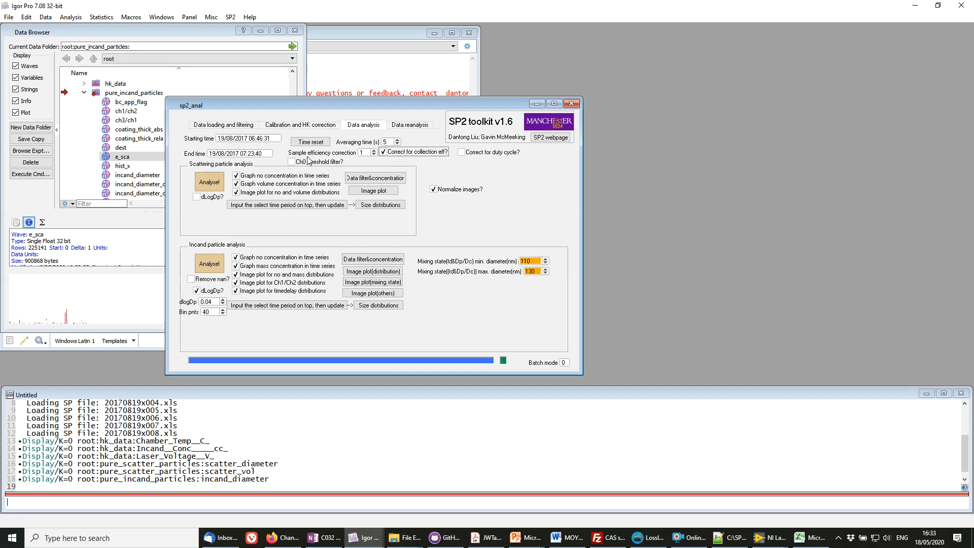
click(211, 182)
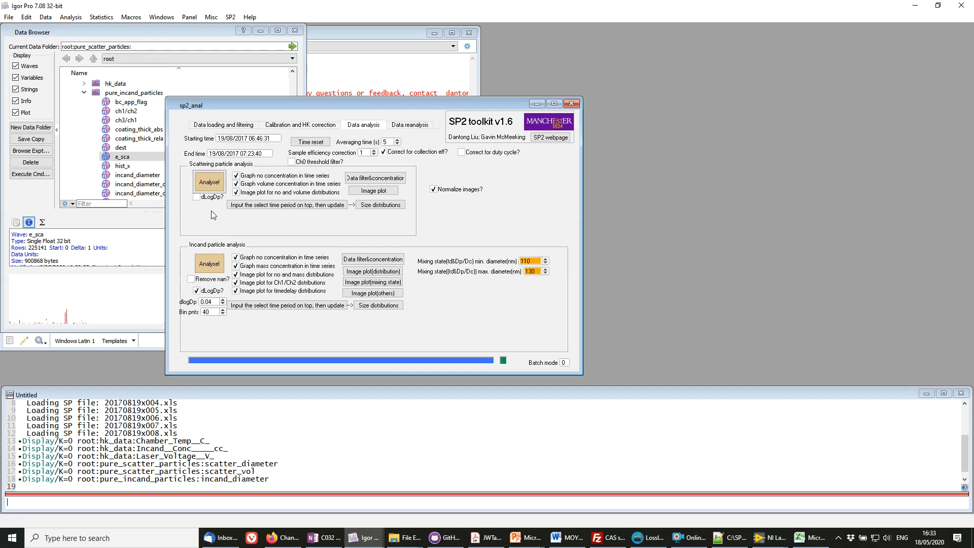
Step: Graph the scattering number and volume concentrations over time and move both vertical axis labels clear of the tick values
click(394, 183)
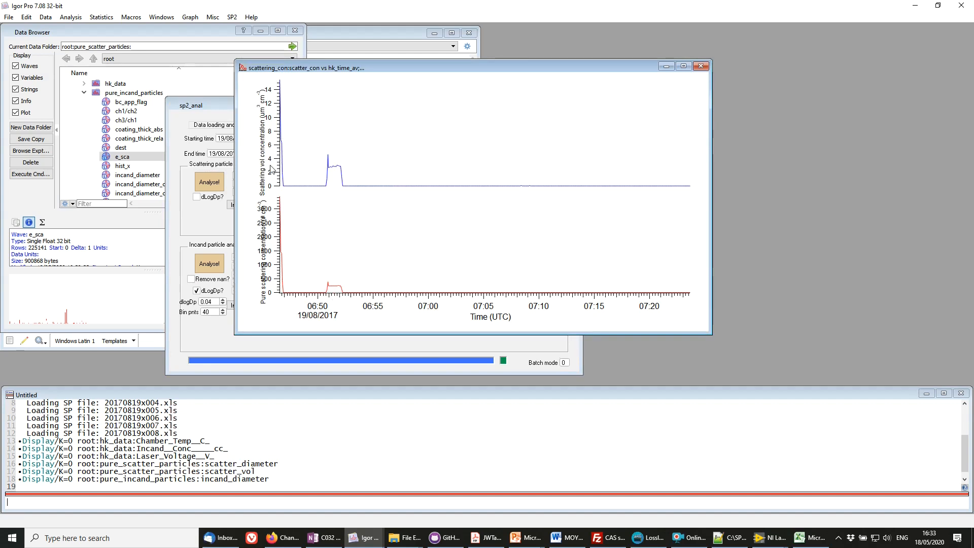
click(249, 260)
drag(249, 261, 251, 262)
drag(261, 174, 253, 174)
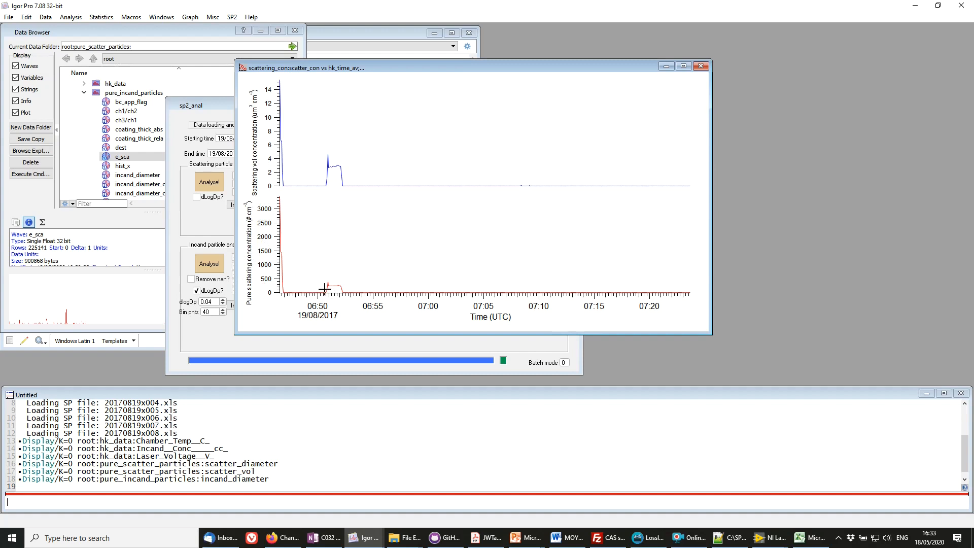
Step: Expand the scattering graph around the plateau between 06:50 and 06:53, enlarge the number concentration scale, and close the graph
drag(306, 270, 357, 300)
click(337, 291)
click(385, 301)
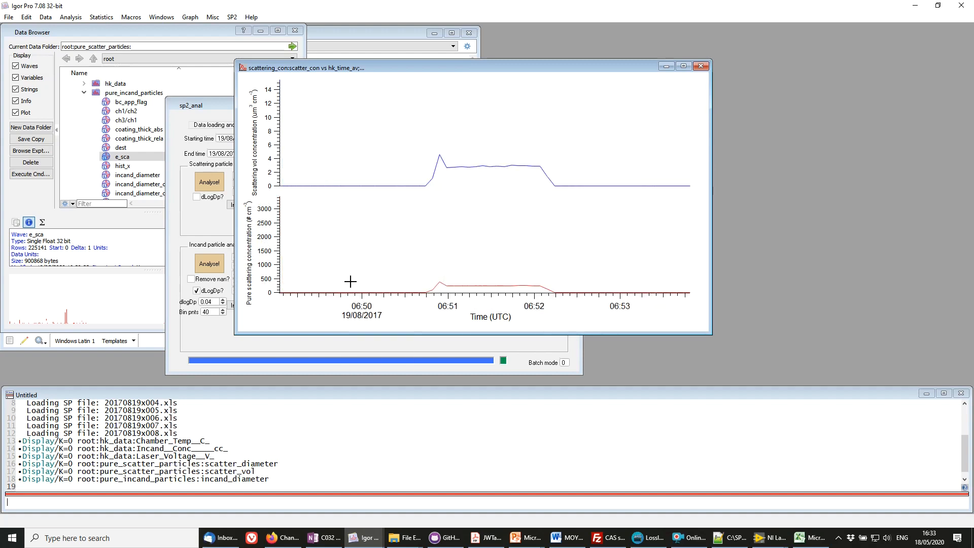
scroll(279, 290, up, 3)
scroll(279, 290, up, 5)
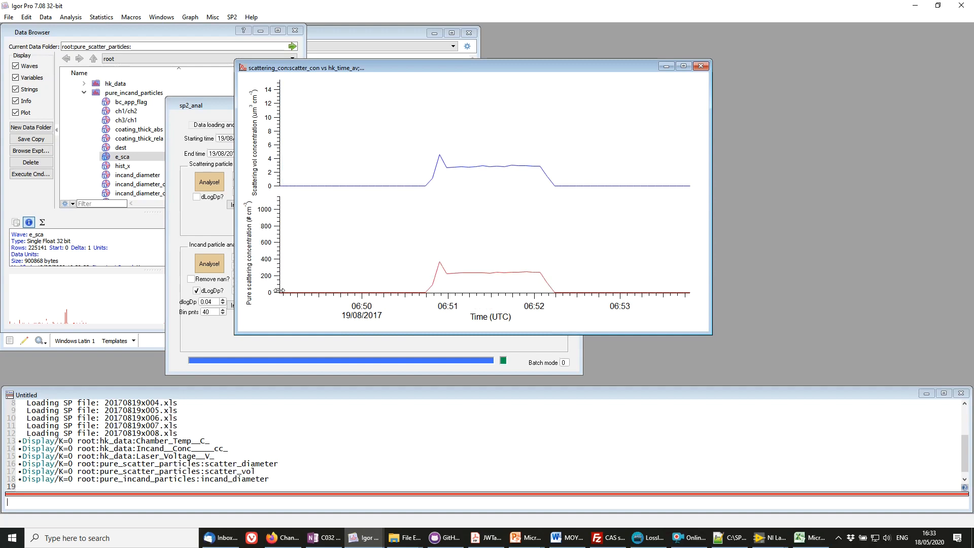
scroll(279, 290, up, 1)
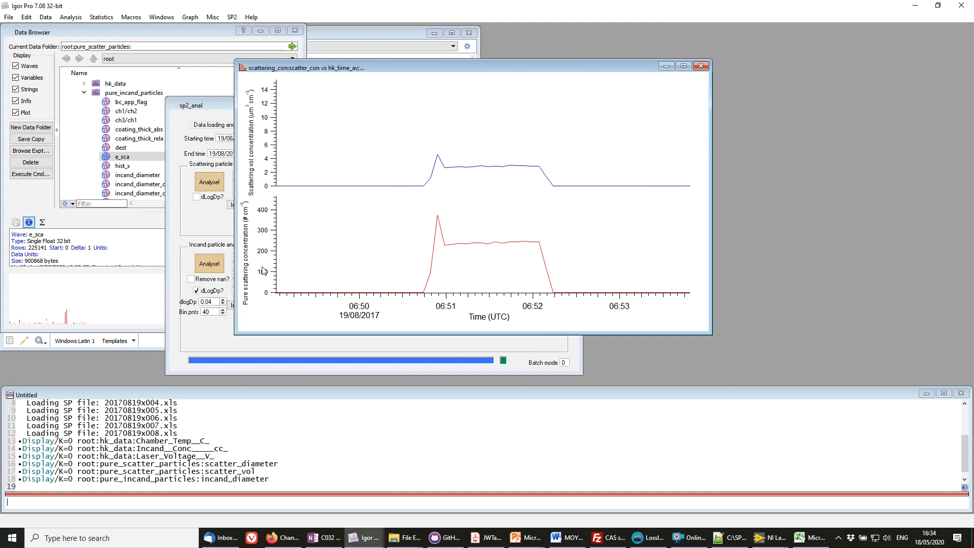
click(700, 67)
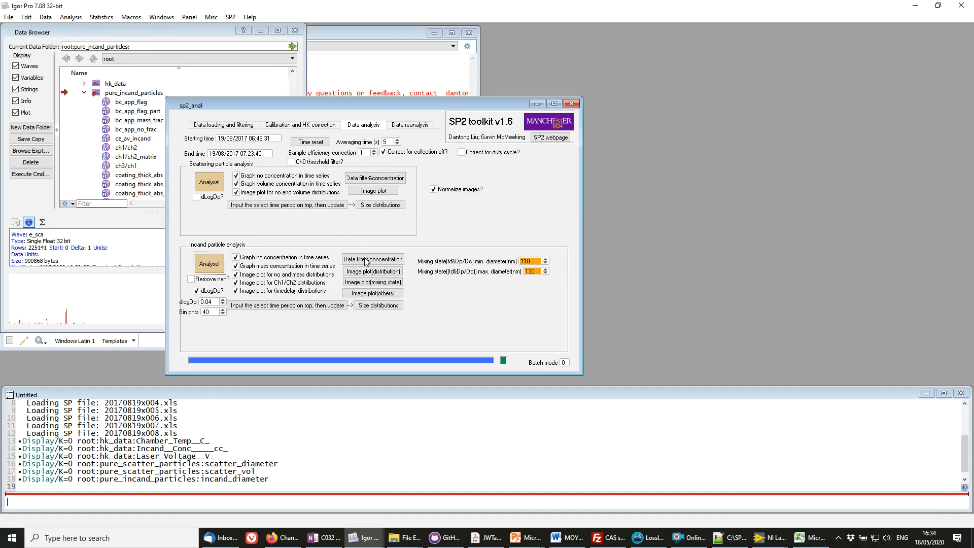
Step: Graph the analysed BC mass and number concentrations, expand the period after 07:05, and move the BC number label off the axis
click(386, 260)
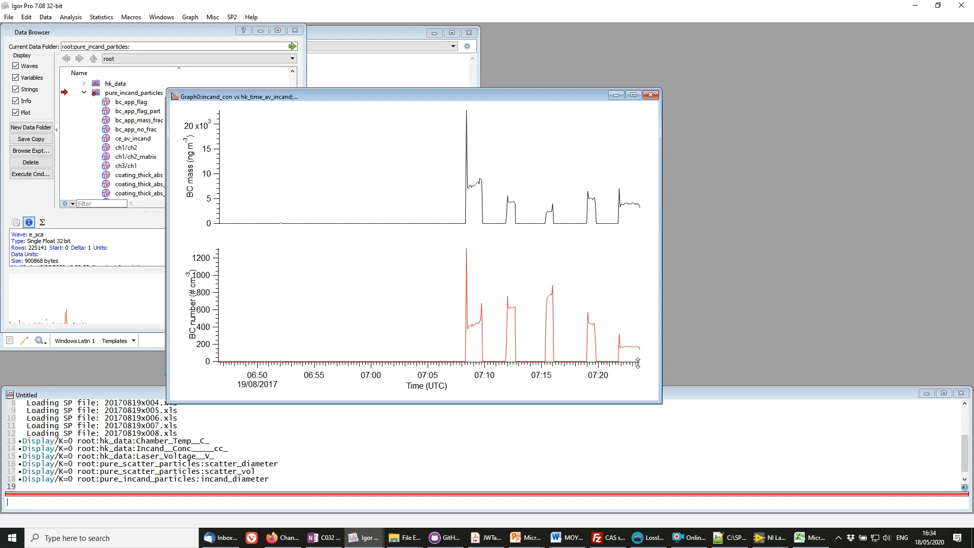
scroll(638, 363, up, 5)
scroll(638, 364, down, 1)
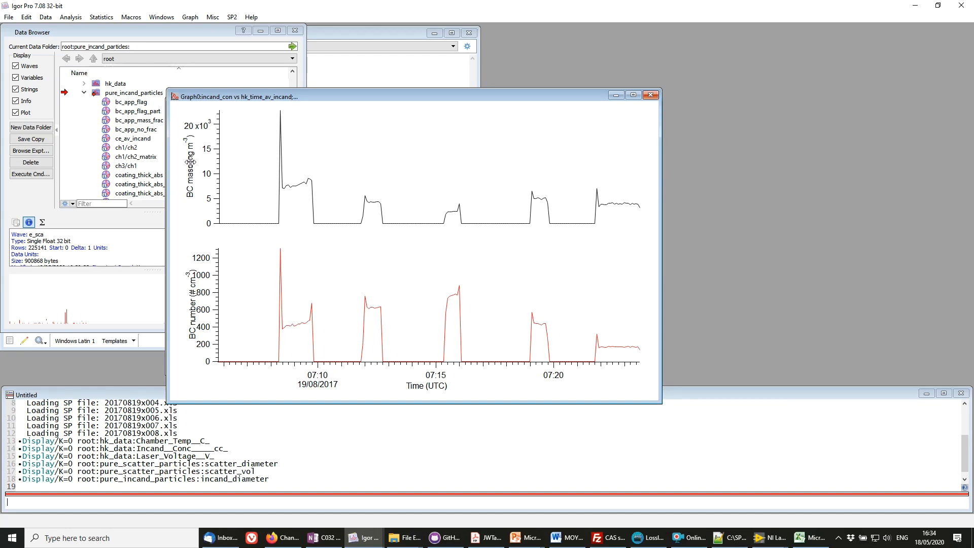
drag(191, 306, 183, 307)
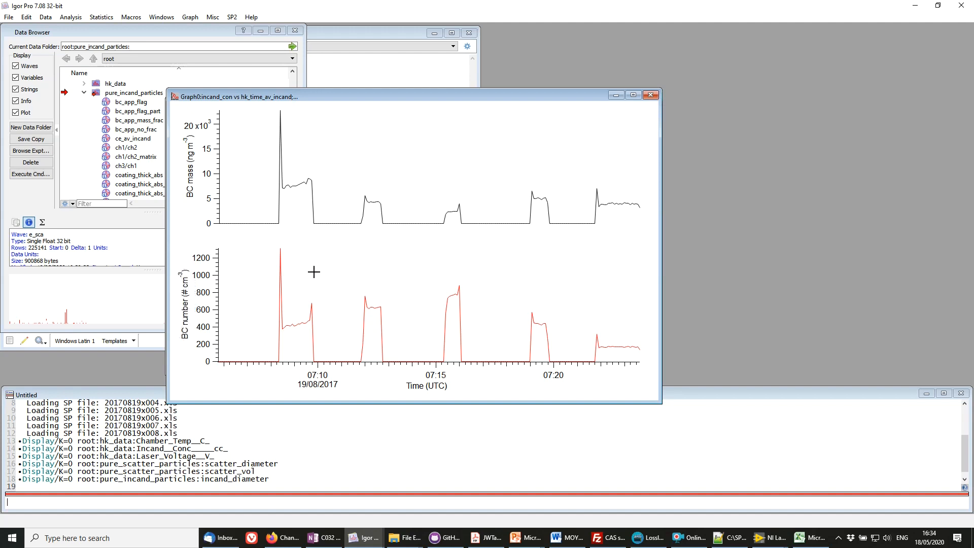
Step: Find and preview the incand_con and incand_mass_con waves in the pure_incand_particles folder
click(147, 174)
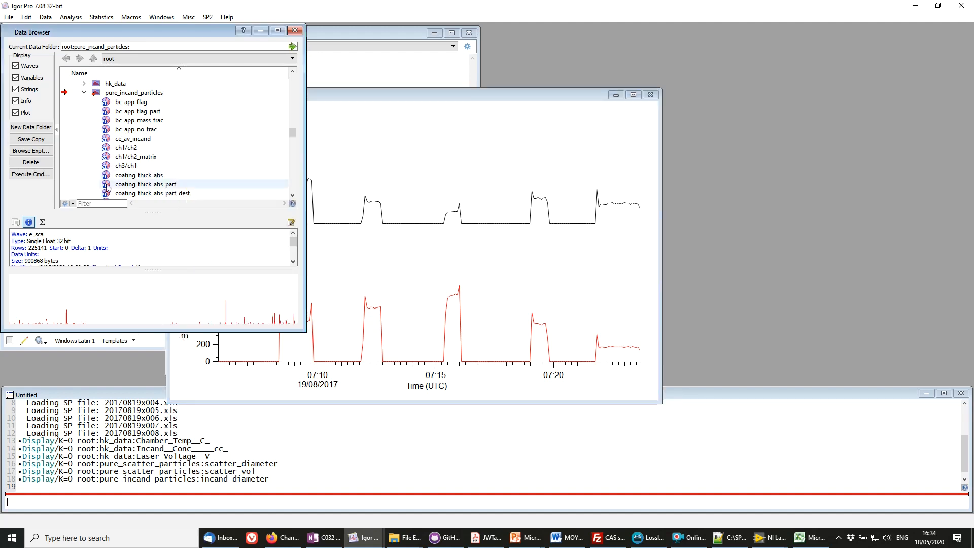
scroll(243, 162, down, 2)
scroll(239, 159, up, 3)
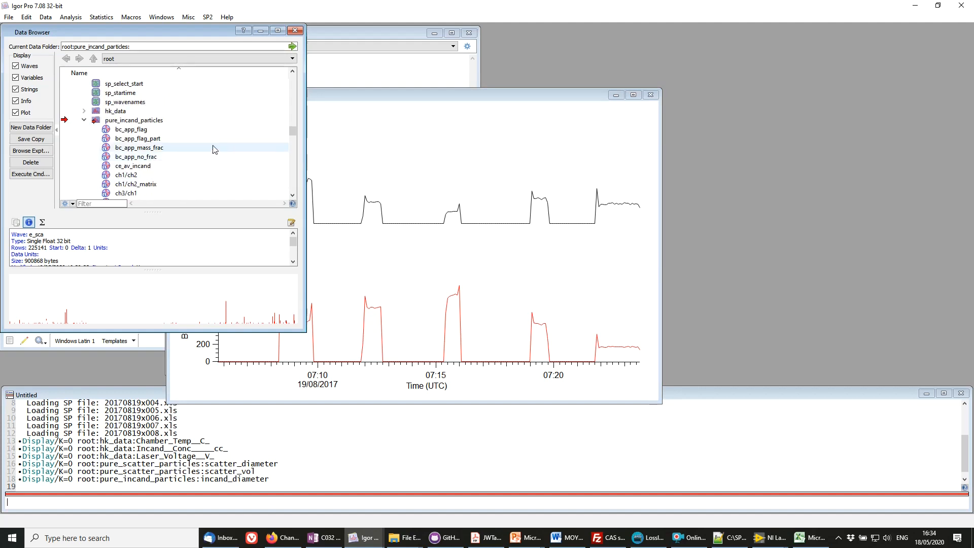
scroll(184, 163, down, 8)
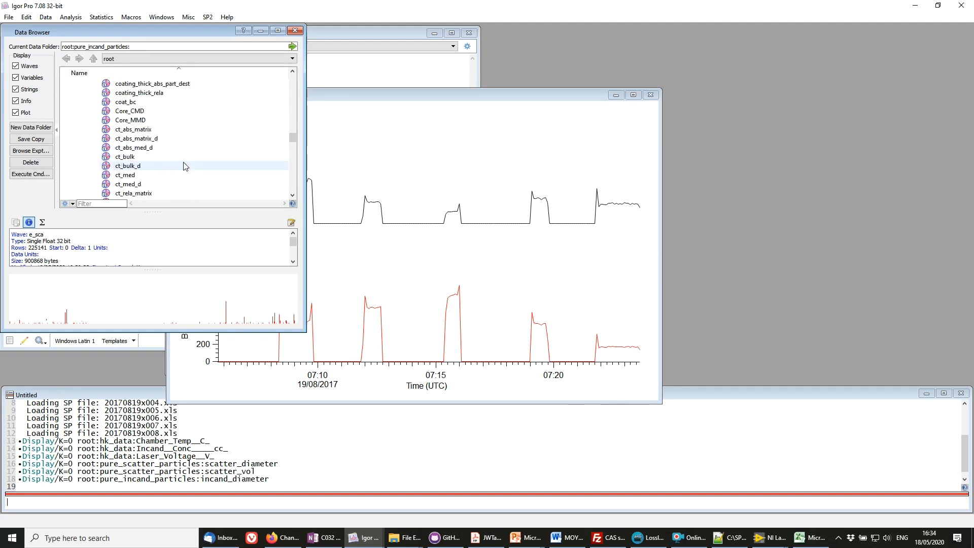
scroll(185, 163, down, 3)
click(142, 120)
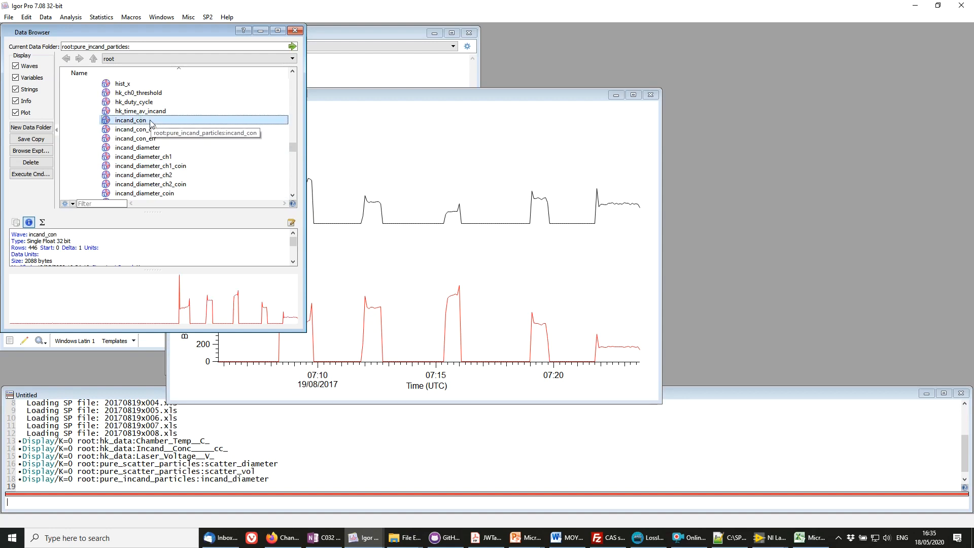
scroll(199, 147, down, 8)
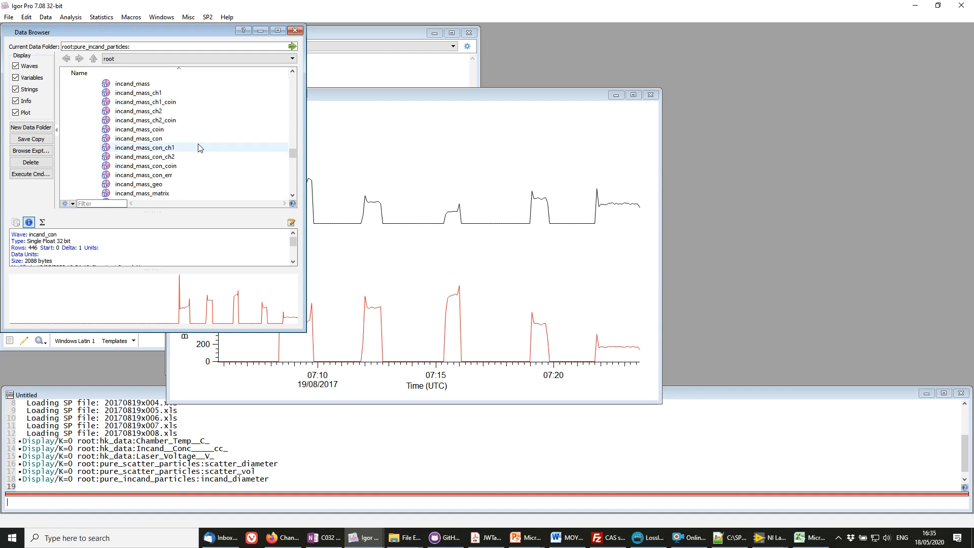
click(181, 112)
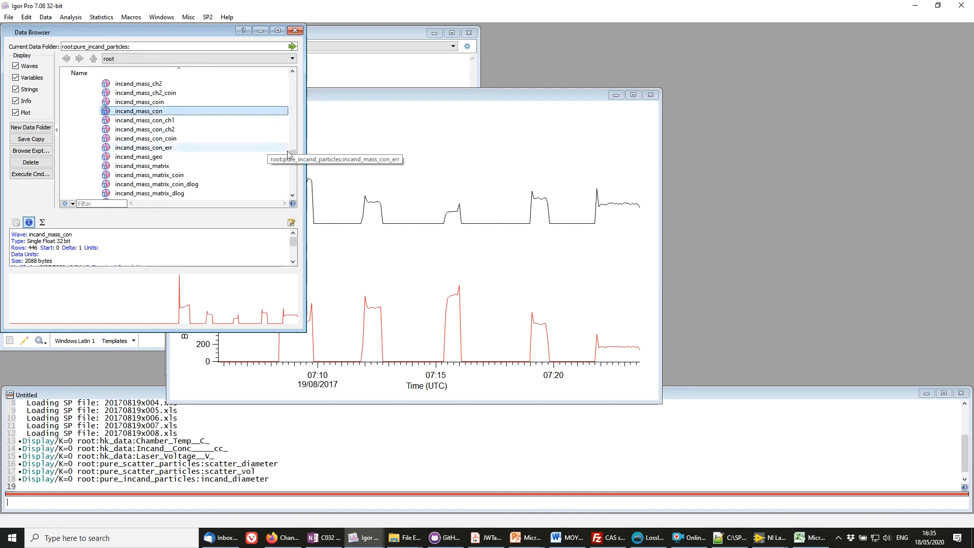
Step: Find and preview the hk_time_av_incand time wave in the pure_incand_particles folder
drag(290, 150, 293, 170)
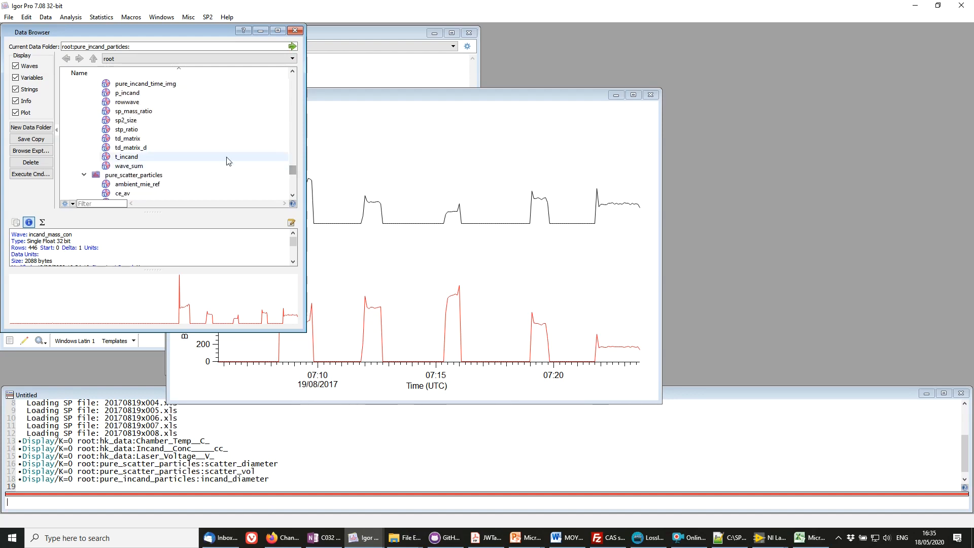
scroll(225, 160, up, 6)
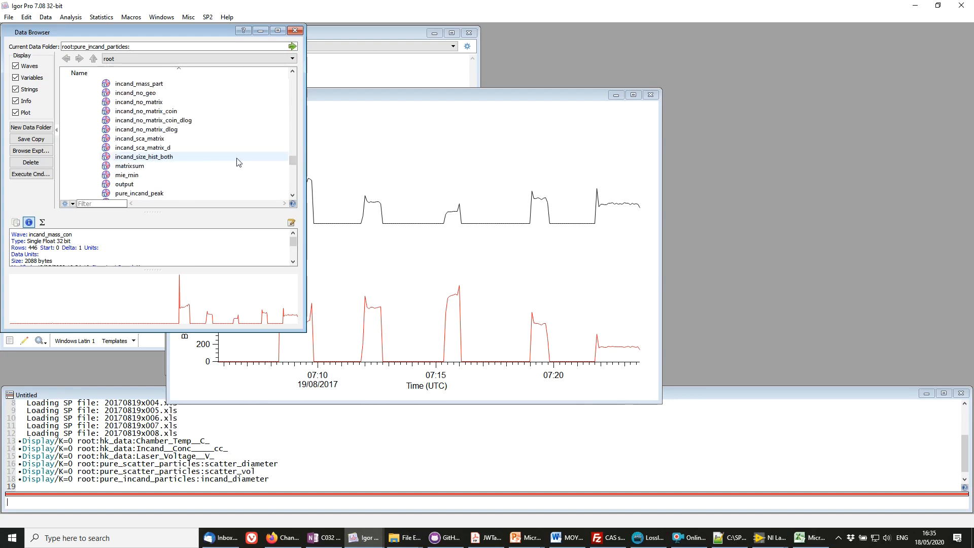
scroll(238, 154, up, 8)
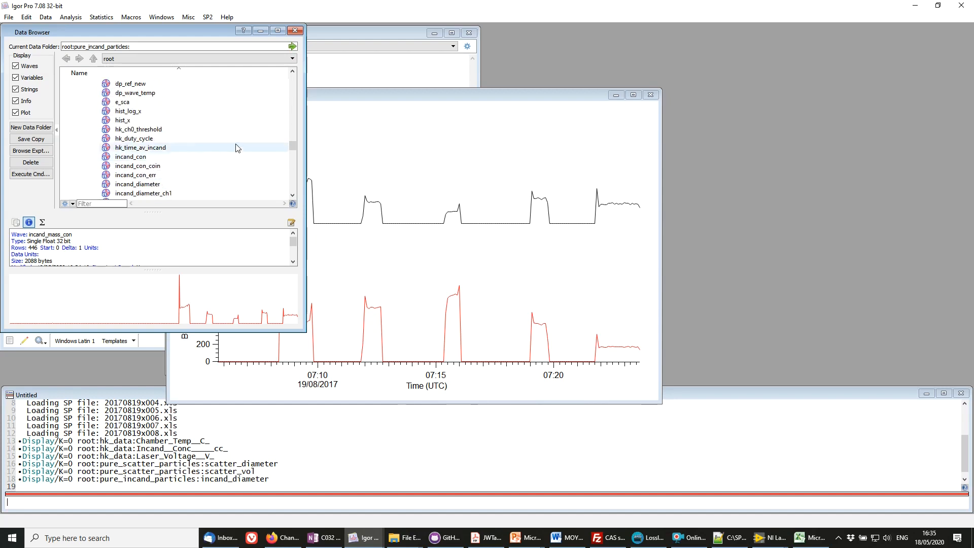
click(148, 149)
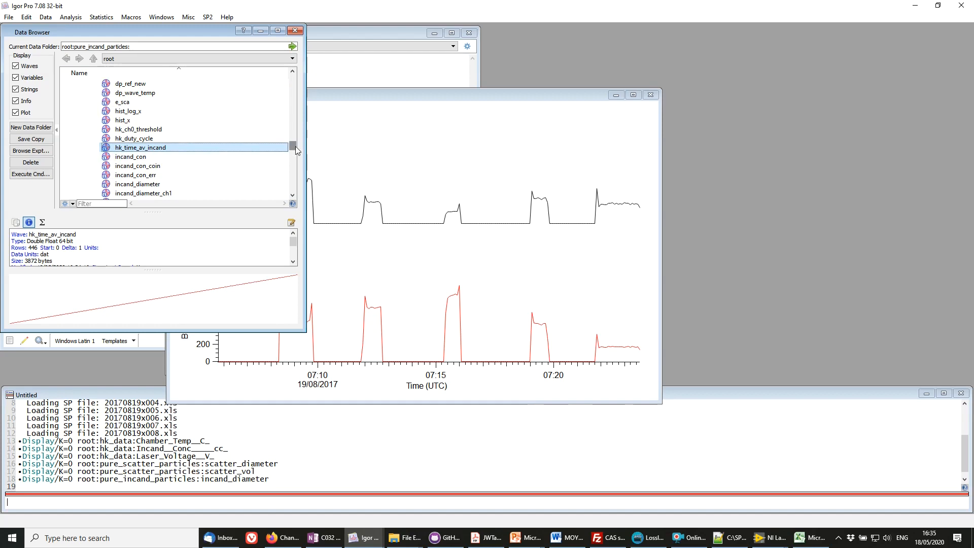
Step: Find and preview the scatter_con and hk_time_av waves in the pure_scatter_particles folder
drag(294, 146, 293, 186)
scroll(248, 182, up, 3)
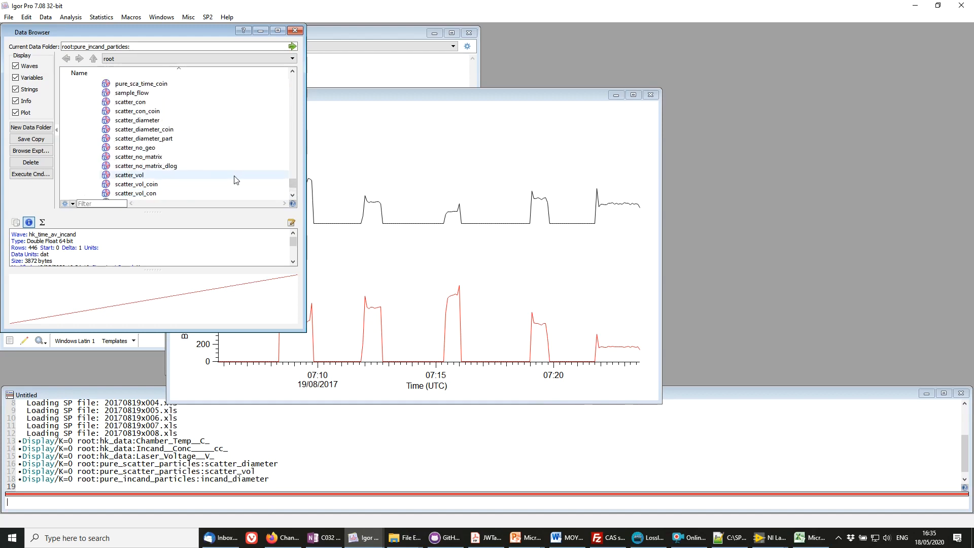
click(156, 104)
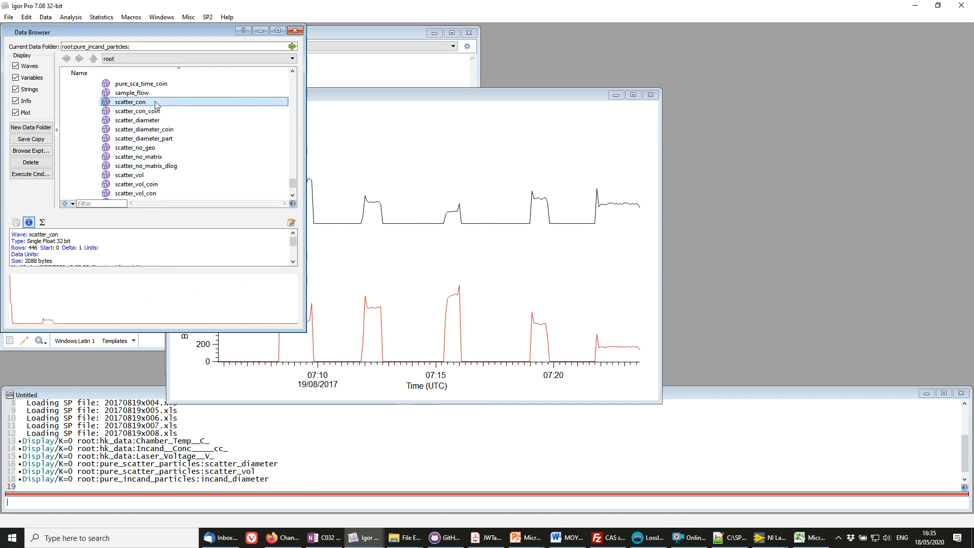
scroll(206, 133, down, 3)
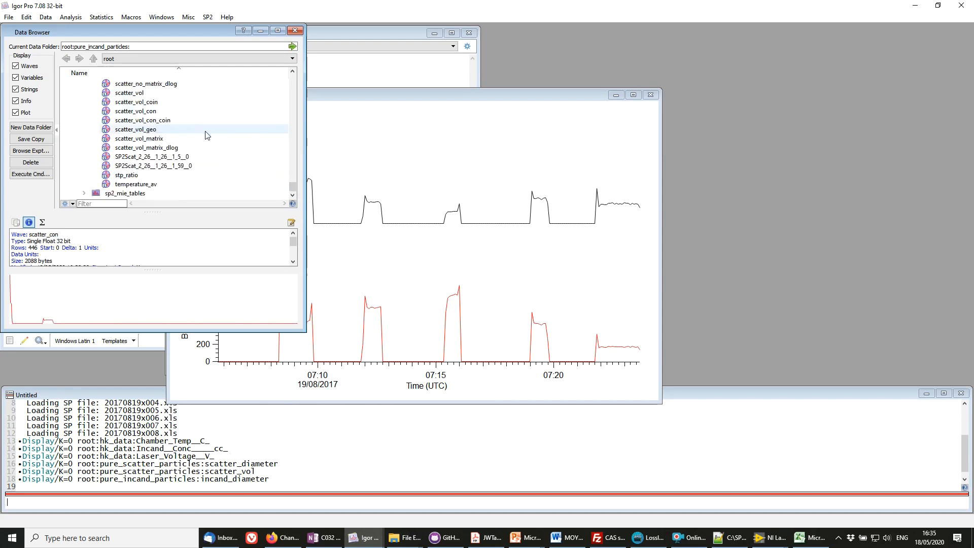
scroll(205, 134, up, 9)
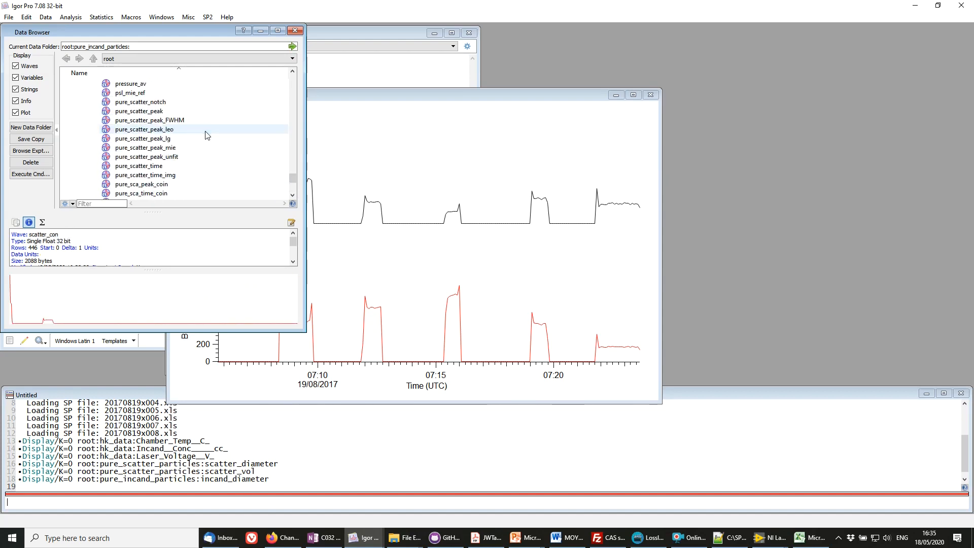
scroll(198, 142, down, 1)
click(185, 157)
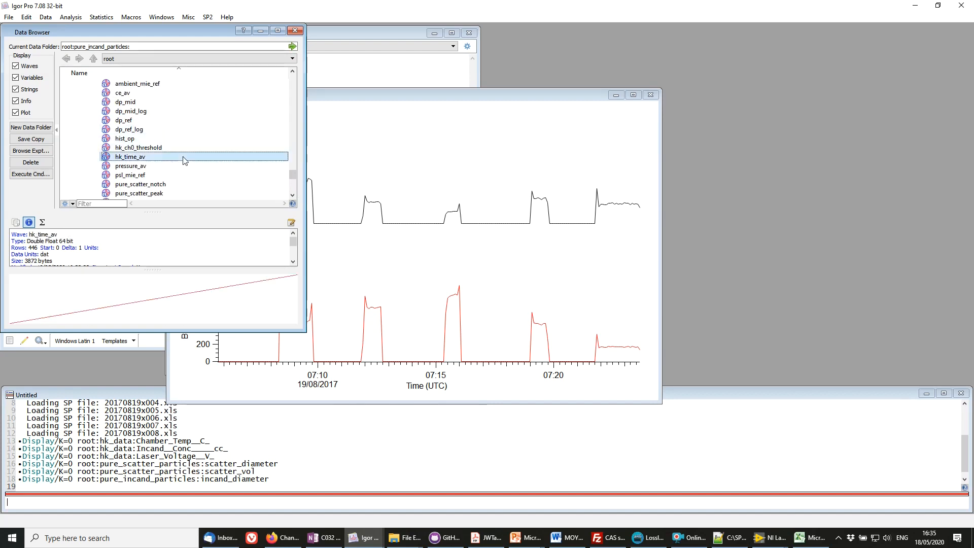
scroll(185, 158, up, 2)
scroll(187, 161, up, 8)
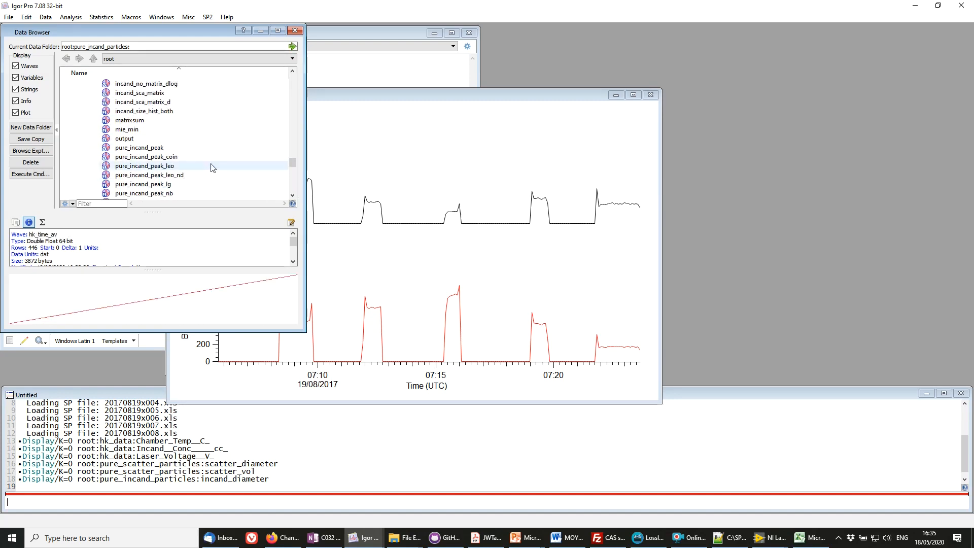
Step: Run the command "display incand_con vs hk_time_av_incand" to graph the BC number concentration over time
key(ctrl+j)
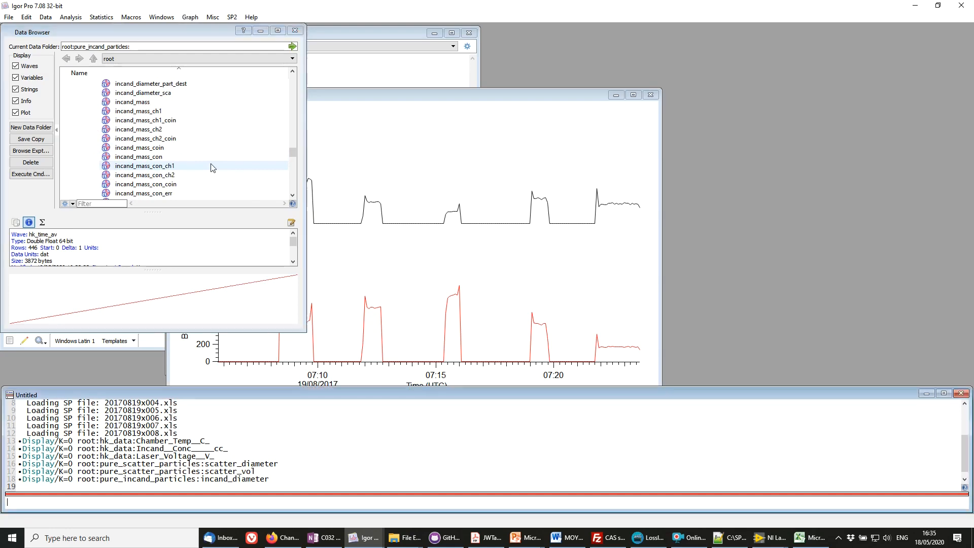
text(display incand_con vs hk_tim)
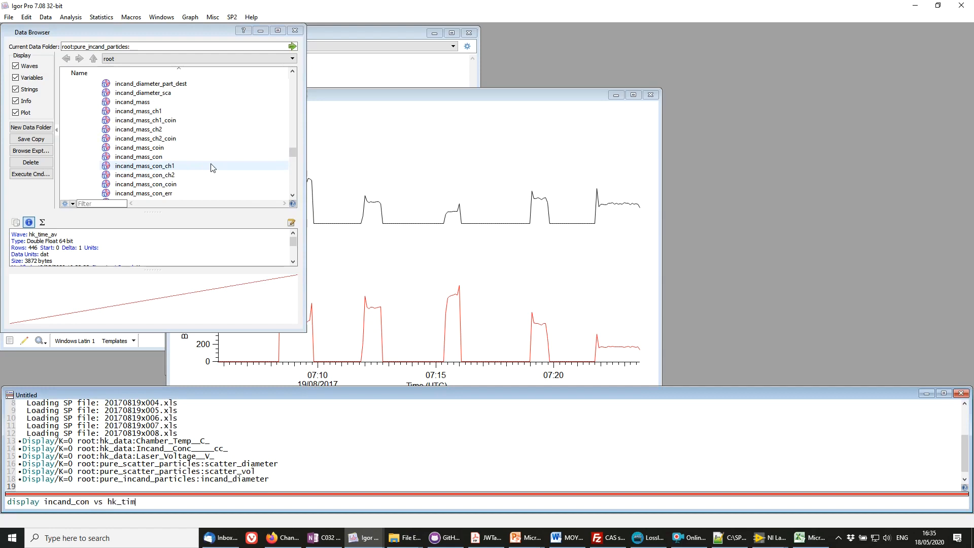
text(e_av_incand)
key(Return)
Step: Colour the incand_con trace black and move its graph clear of the Data Browser
double_click(213, 123)
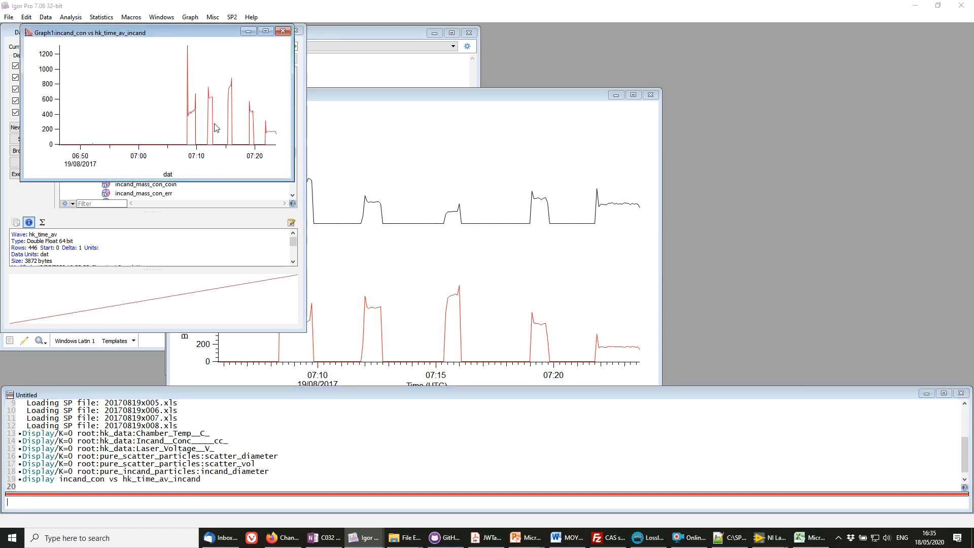
click(664, 282)
click(708, 293)
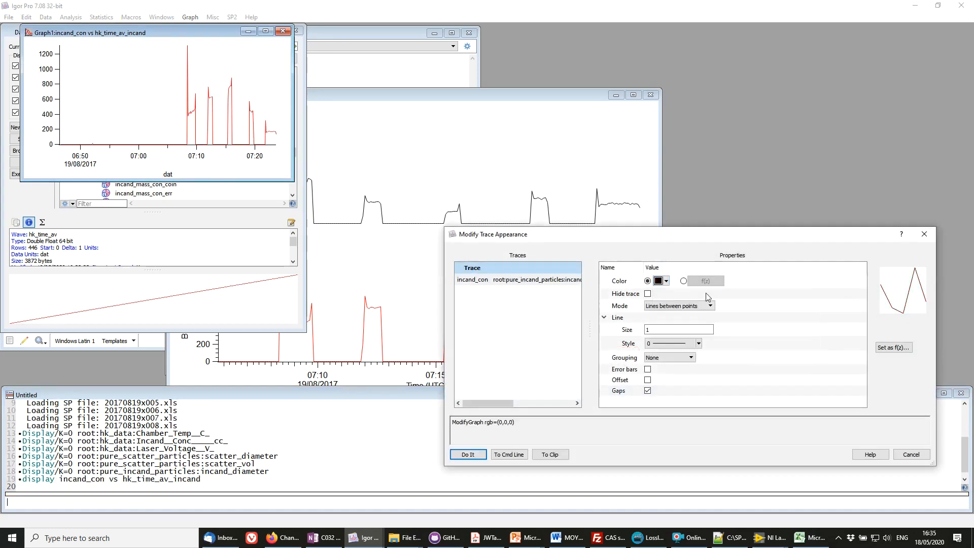
click(467, 454)
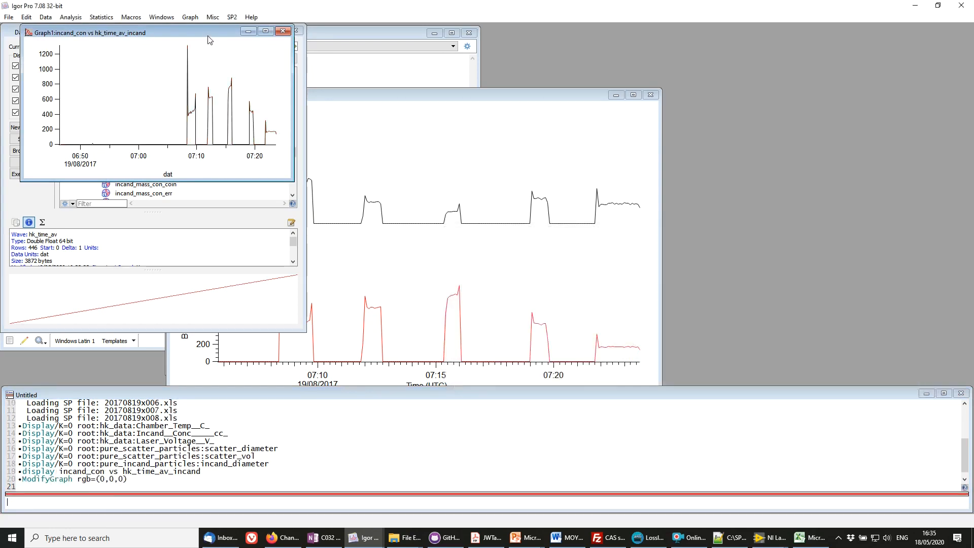
drag(209, 38, 513, 166)
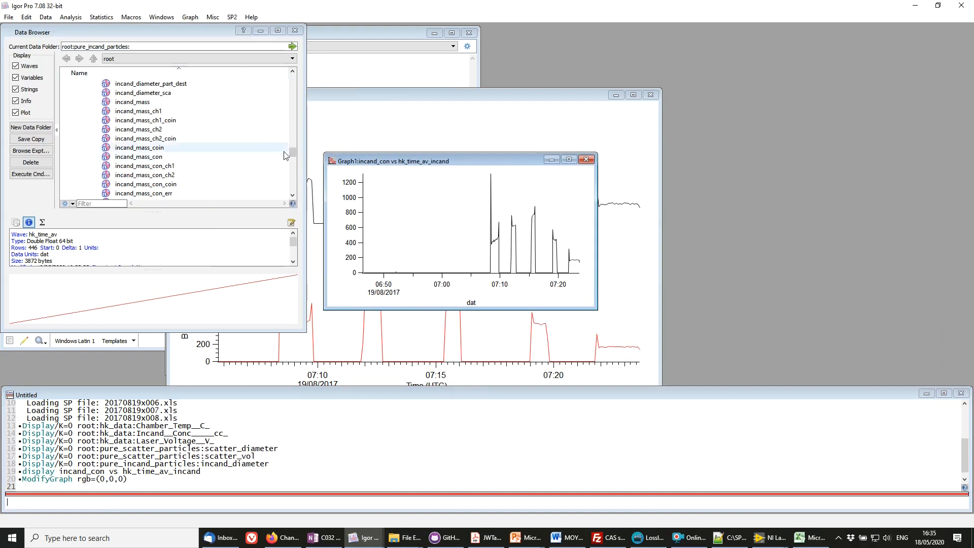
Step: Make pure_scatter_particles the current data folder
drag(293, 157, 298, 193)
scroll(250, 168, up, 5)
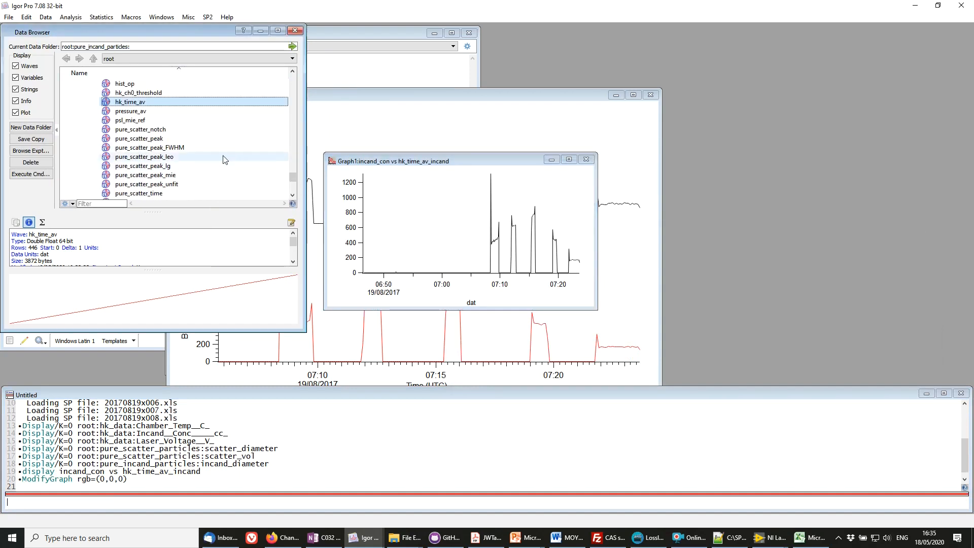
click(152, 129)
right_click(152, 130)
click(171, 136)
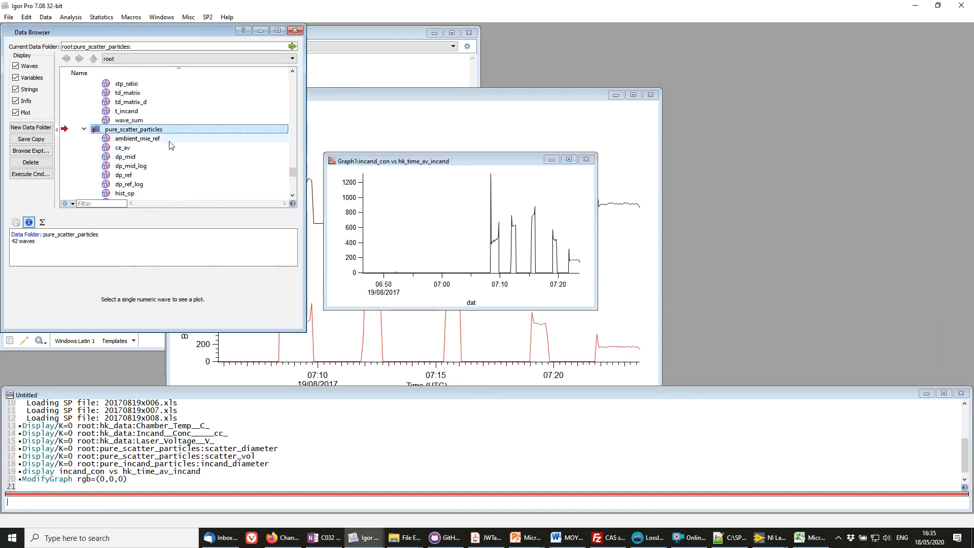
Step: Run the command "append scatter_con vs hk_time_av" to add the scattering number concentration to the incand_con graph, and enlarge the graph window
key(ctrl+j)
text(append sc)
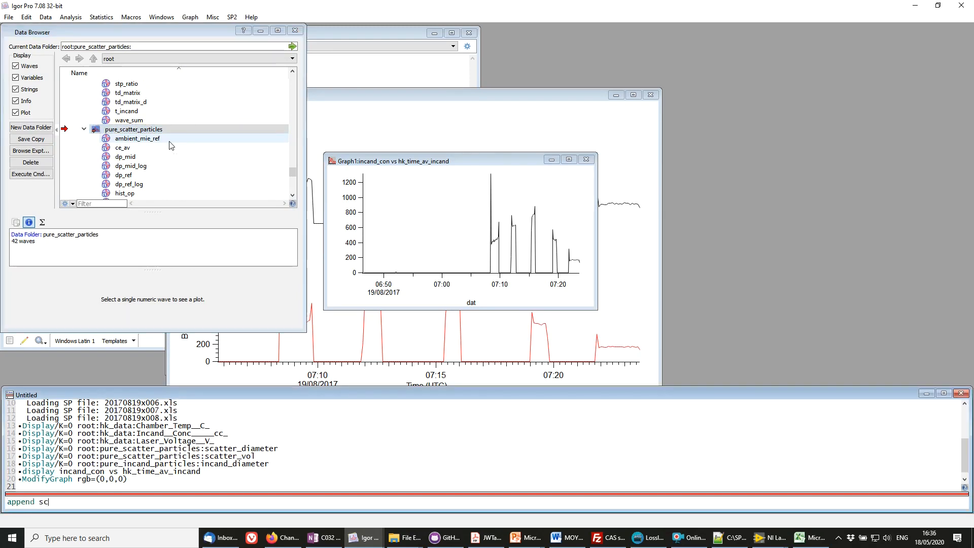
text(atter_con vs )
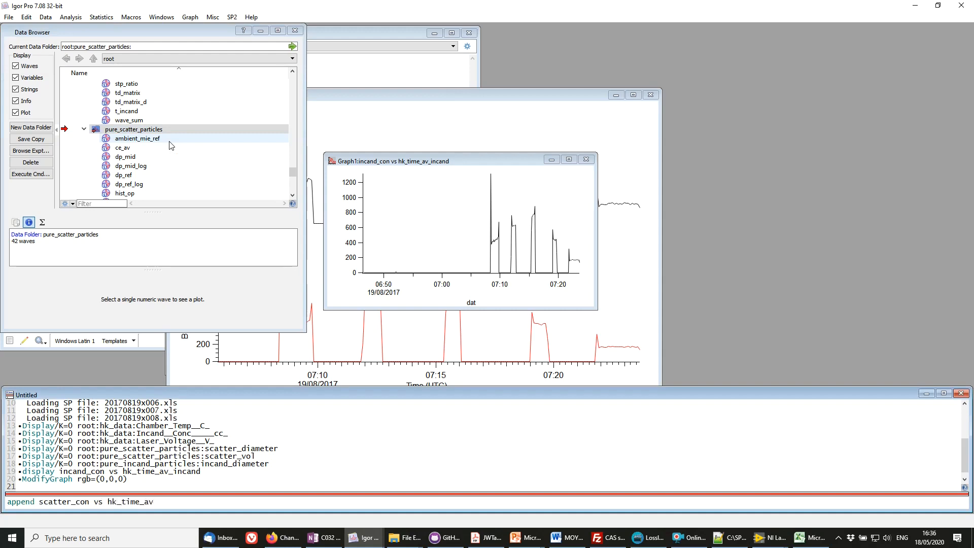
text(hk_time_av)
key(Return)
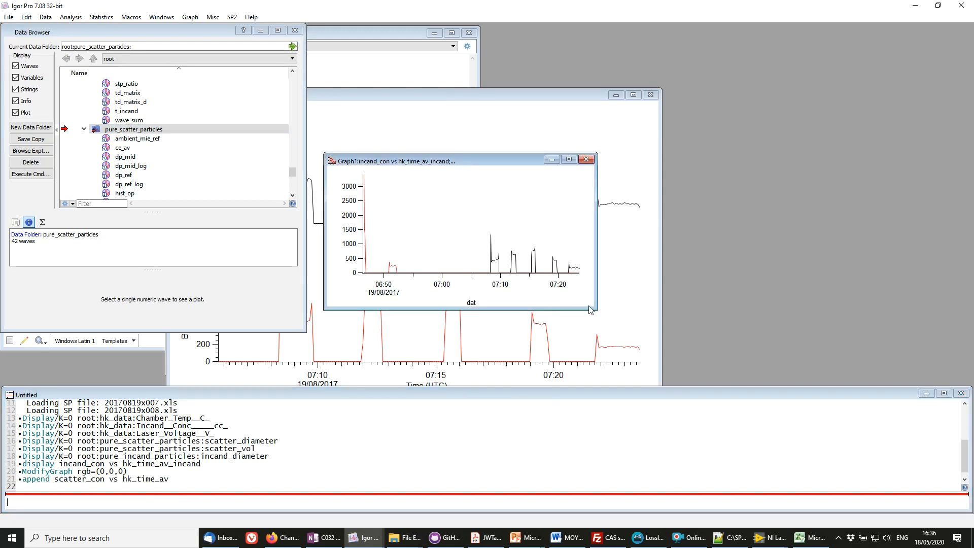
drag(591, 307, 720, 429)
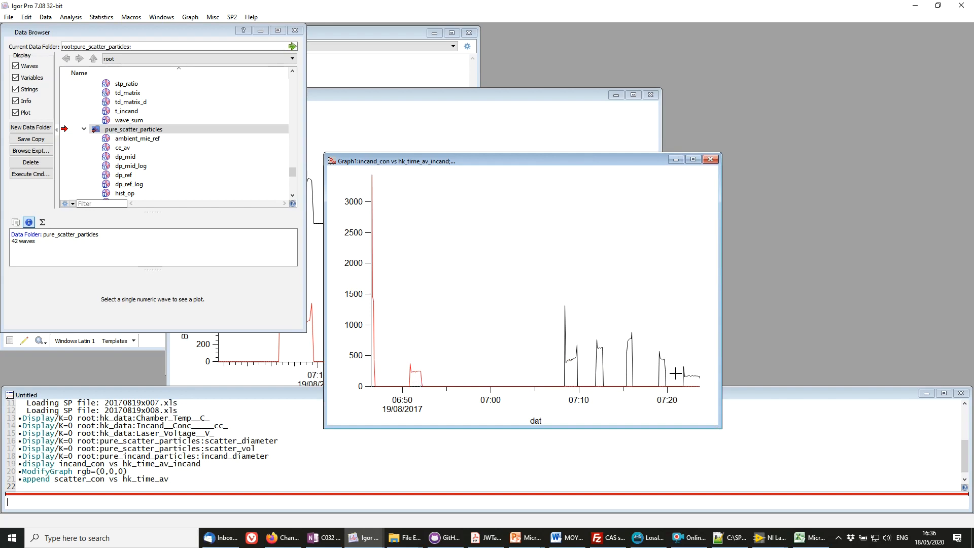
Step: Close the combined concentration graph and the BC mass and number graph, and bring the sp2_anal panel forward
click(710, 160)
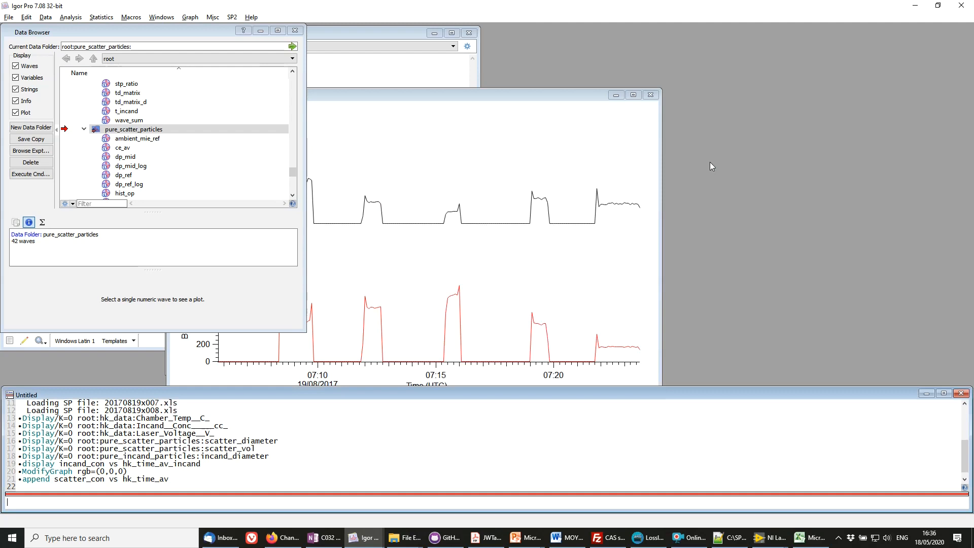
click(651, 96)
click(503, 103)
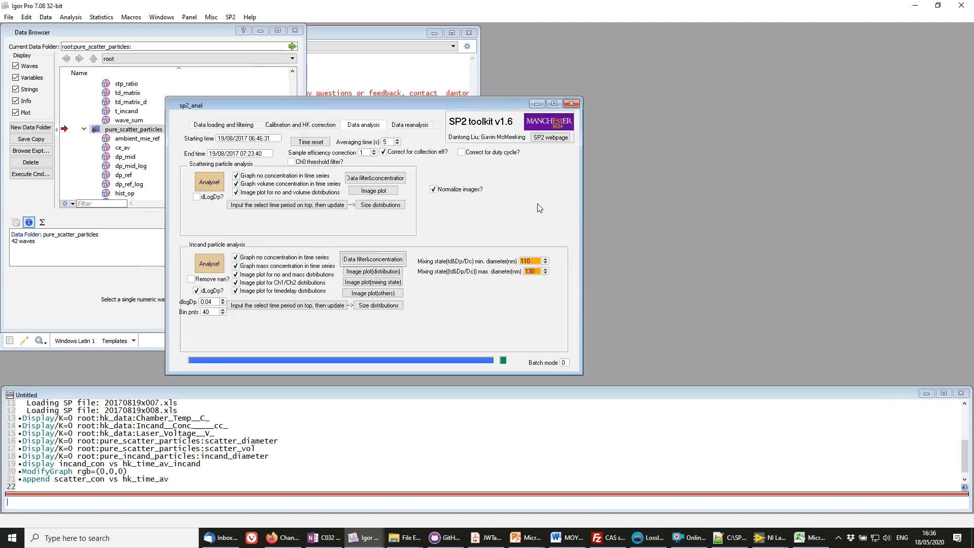